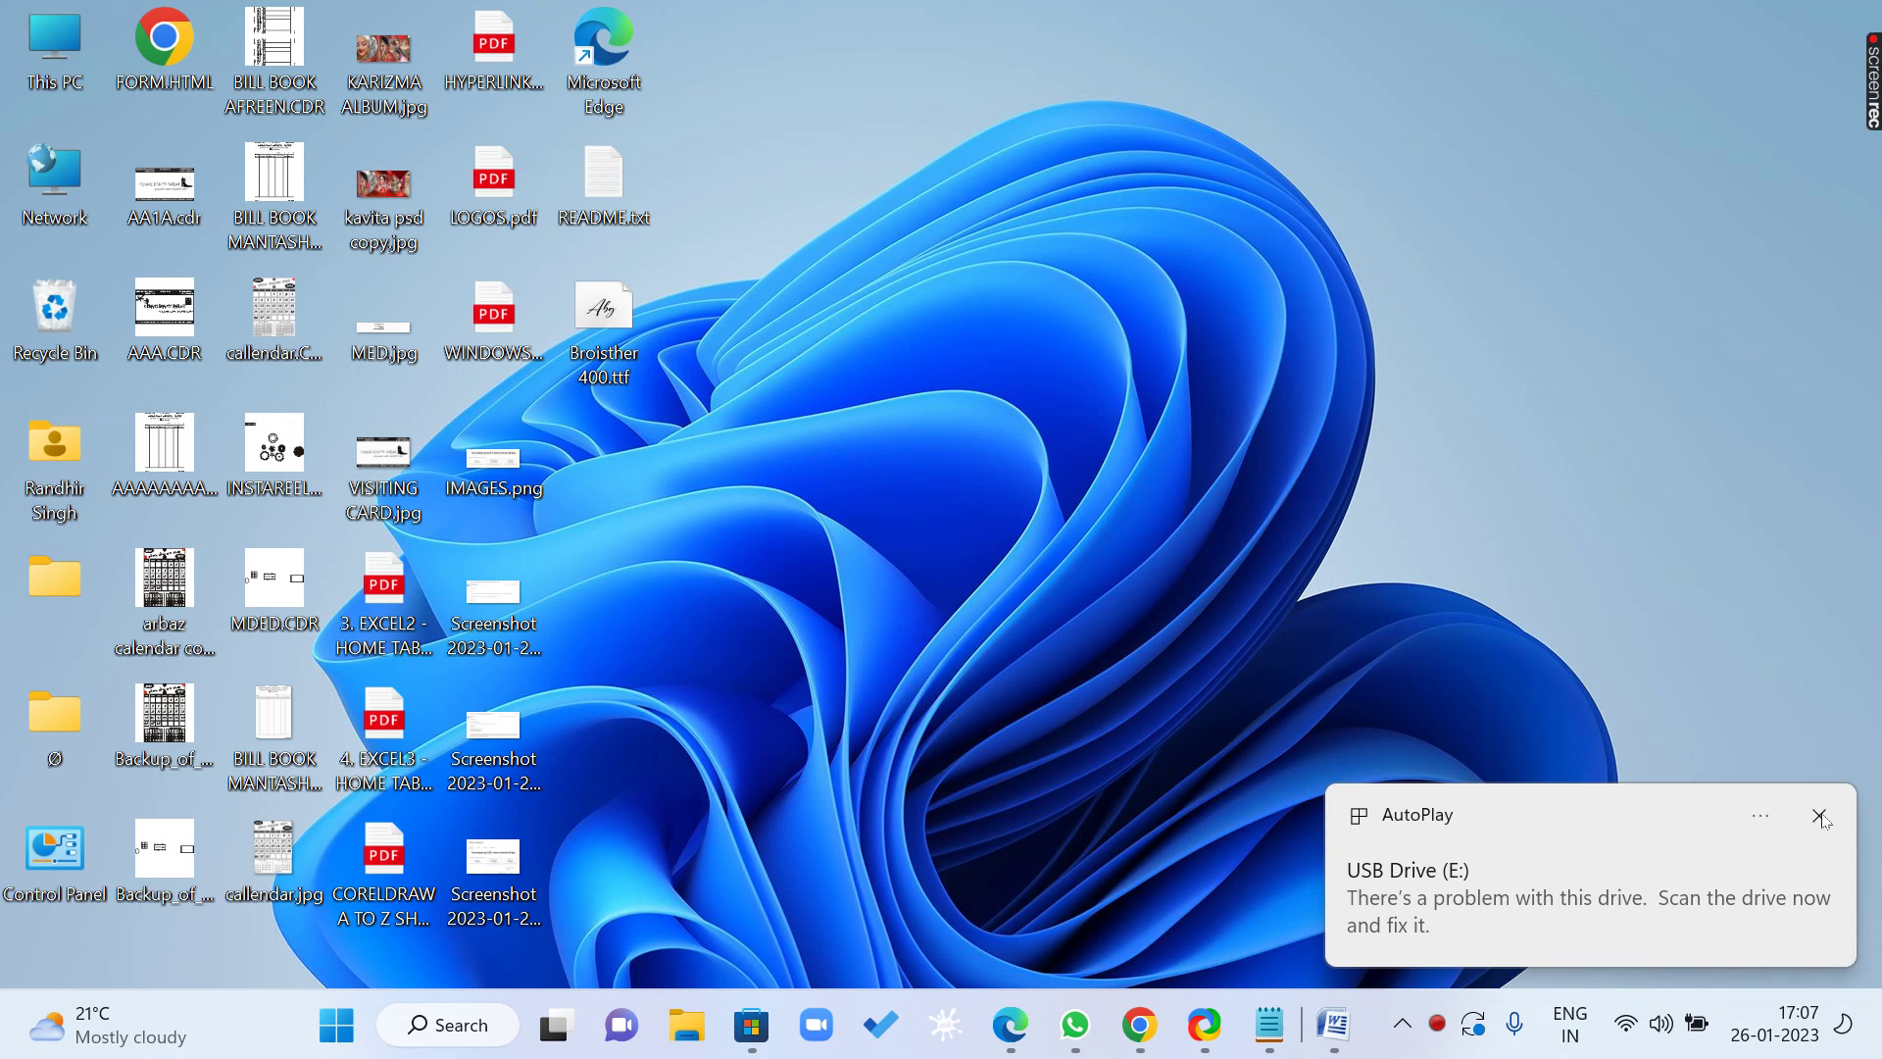
Dismiss the AutoPlay notification and close the USB Drive (E:) window.
{"action": "left_click", "coordinate": [1820, 818]}
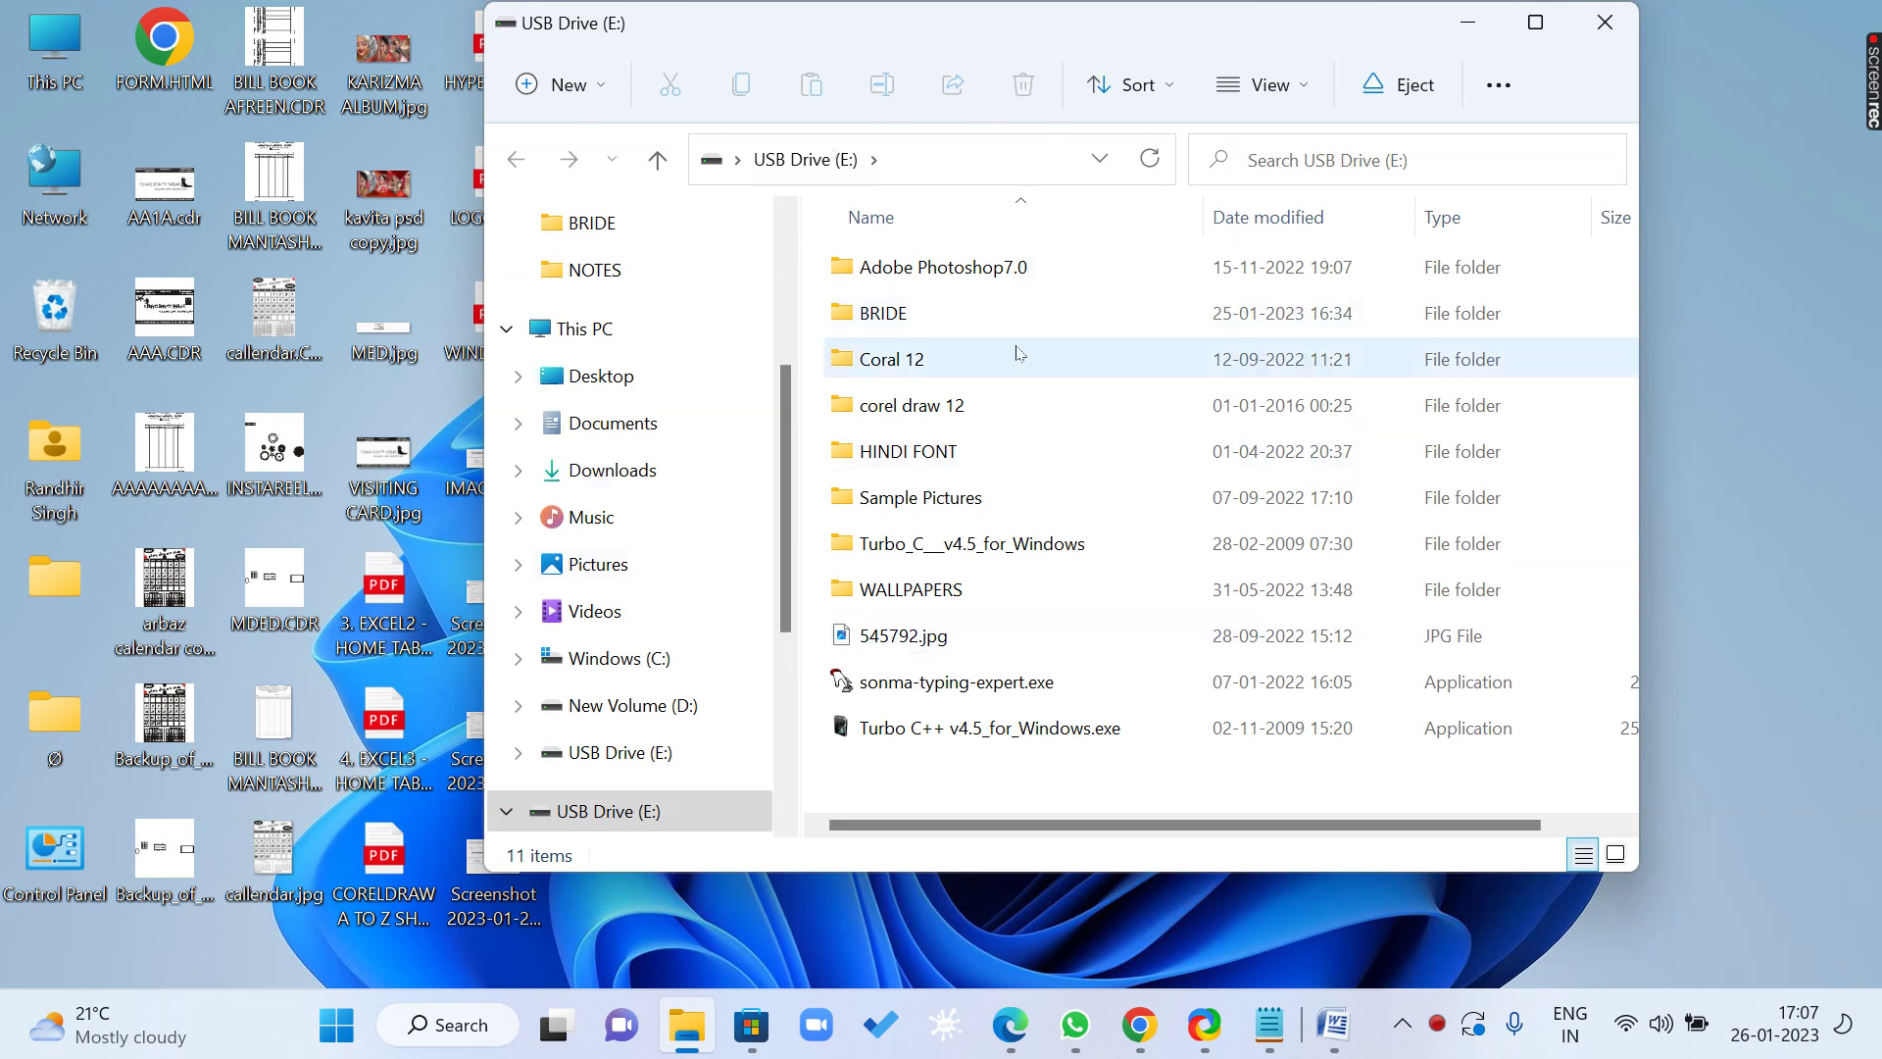
{"action": "left_click", "coordinate": [1606, 23]}
Refresh the desktop three times.
{"action": "right_click", "coordinate": [905, 321]}
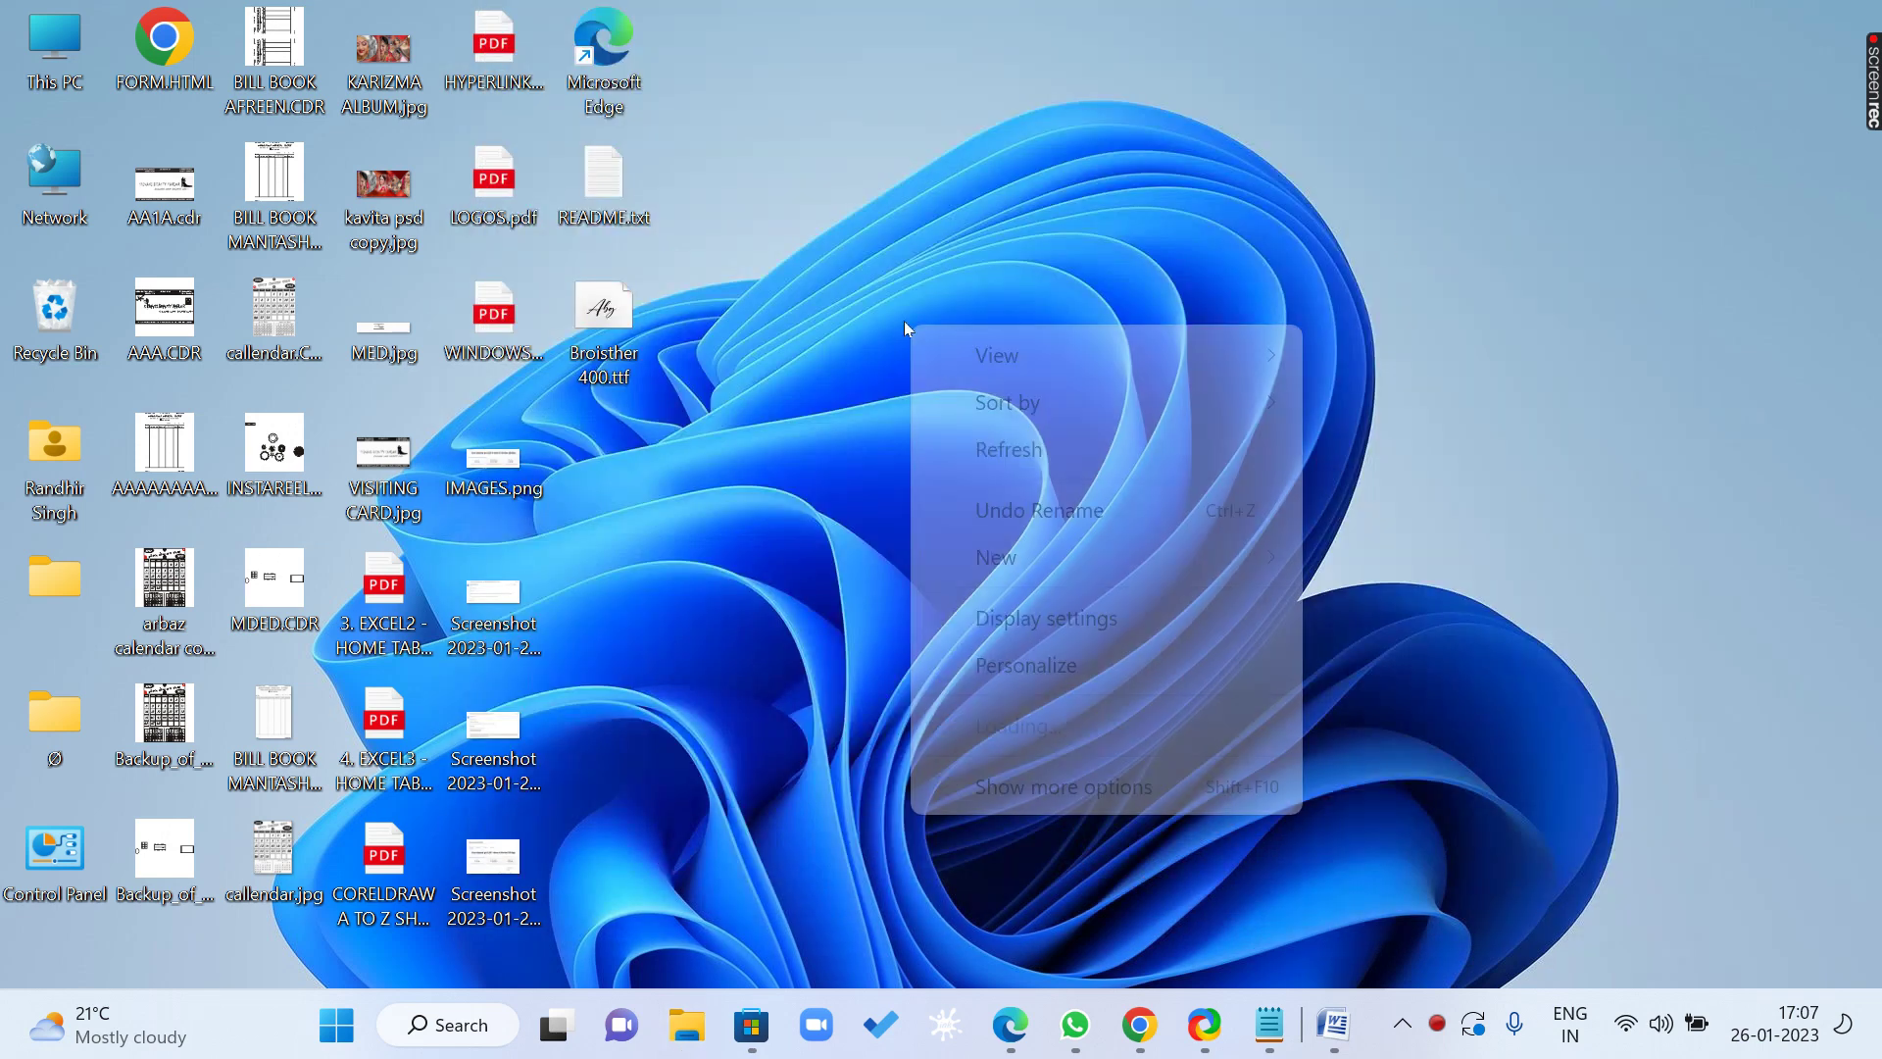
{"action": "left_click", "coordinate": [1009, 456]}
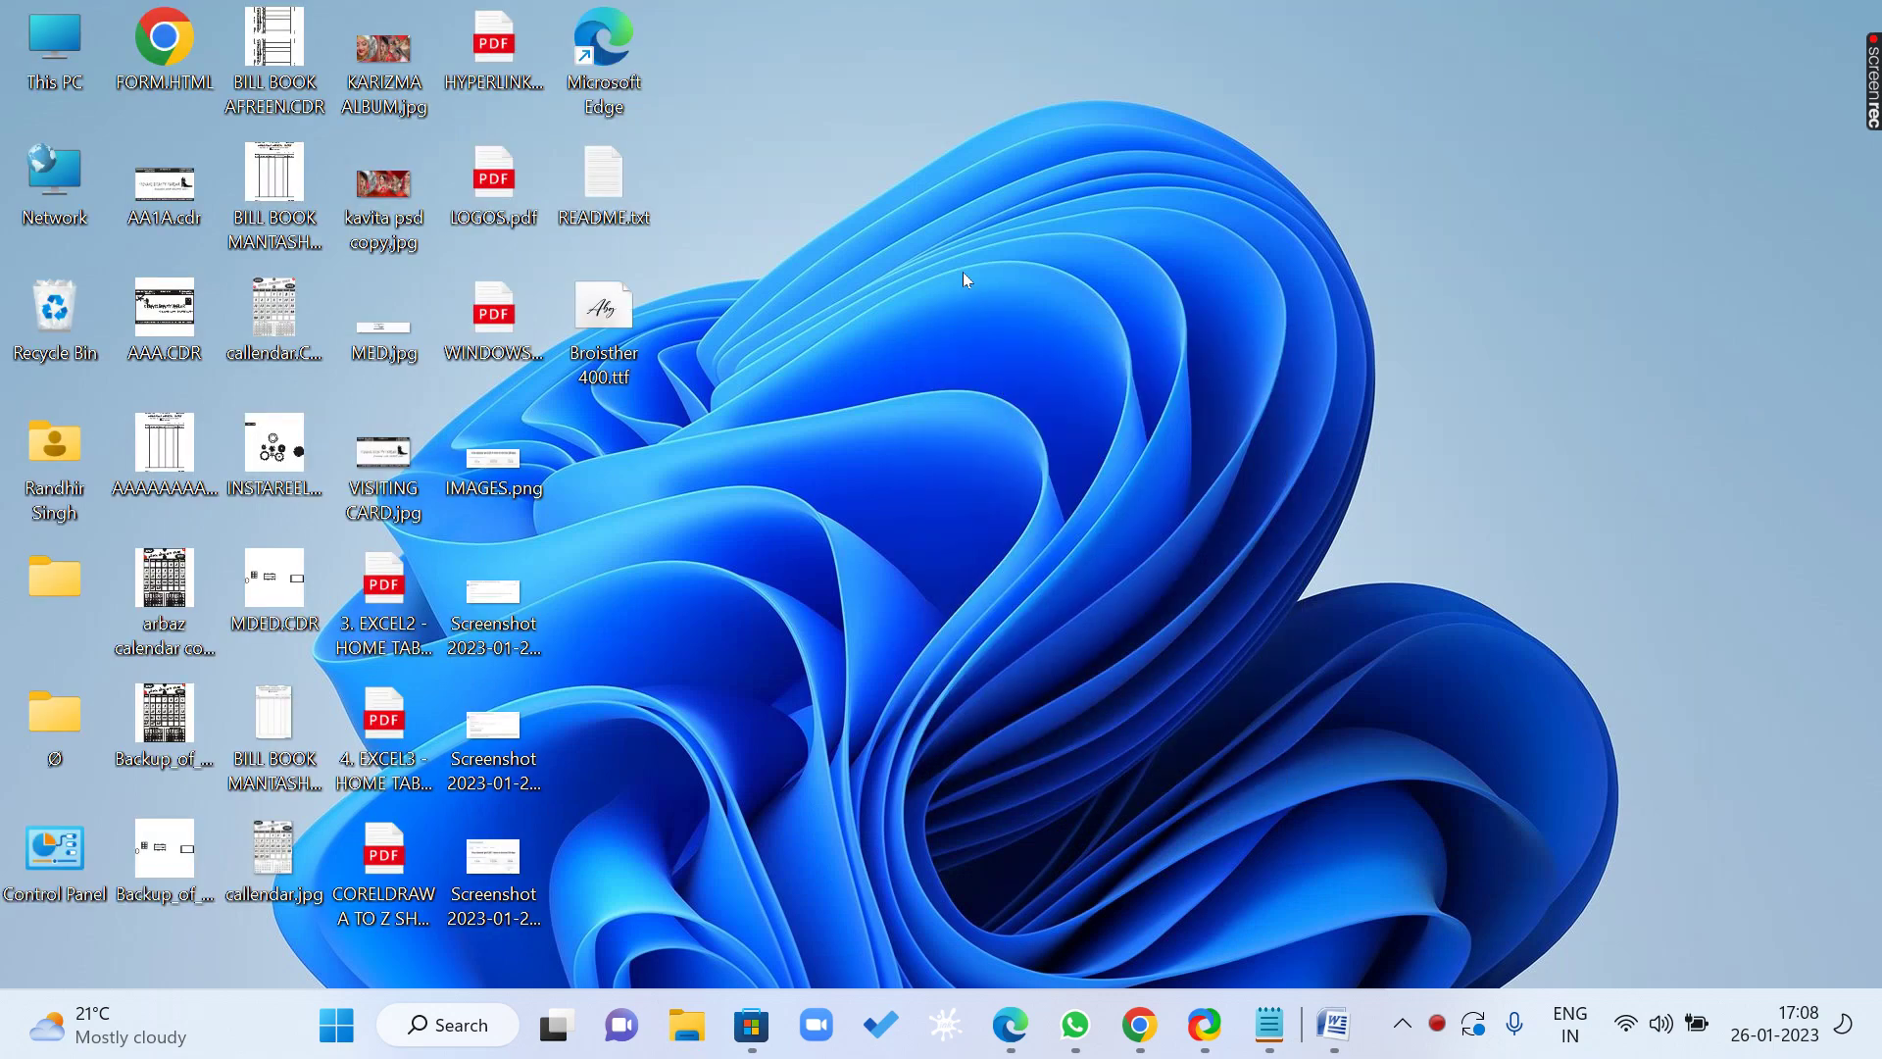
{"action": "right_click", "coordinate": [962, 273]}
{"action": "left_click", "coordinate": [1037, 398]}
{"action": "right_click", "coordinate": [855, 256]}
{"action": "left_click", "coordinate": [931, 378]}
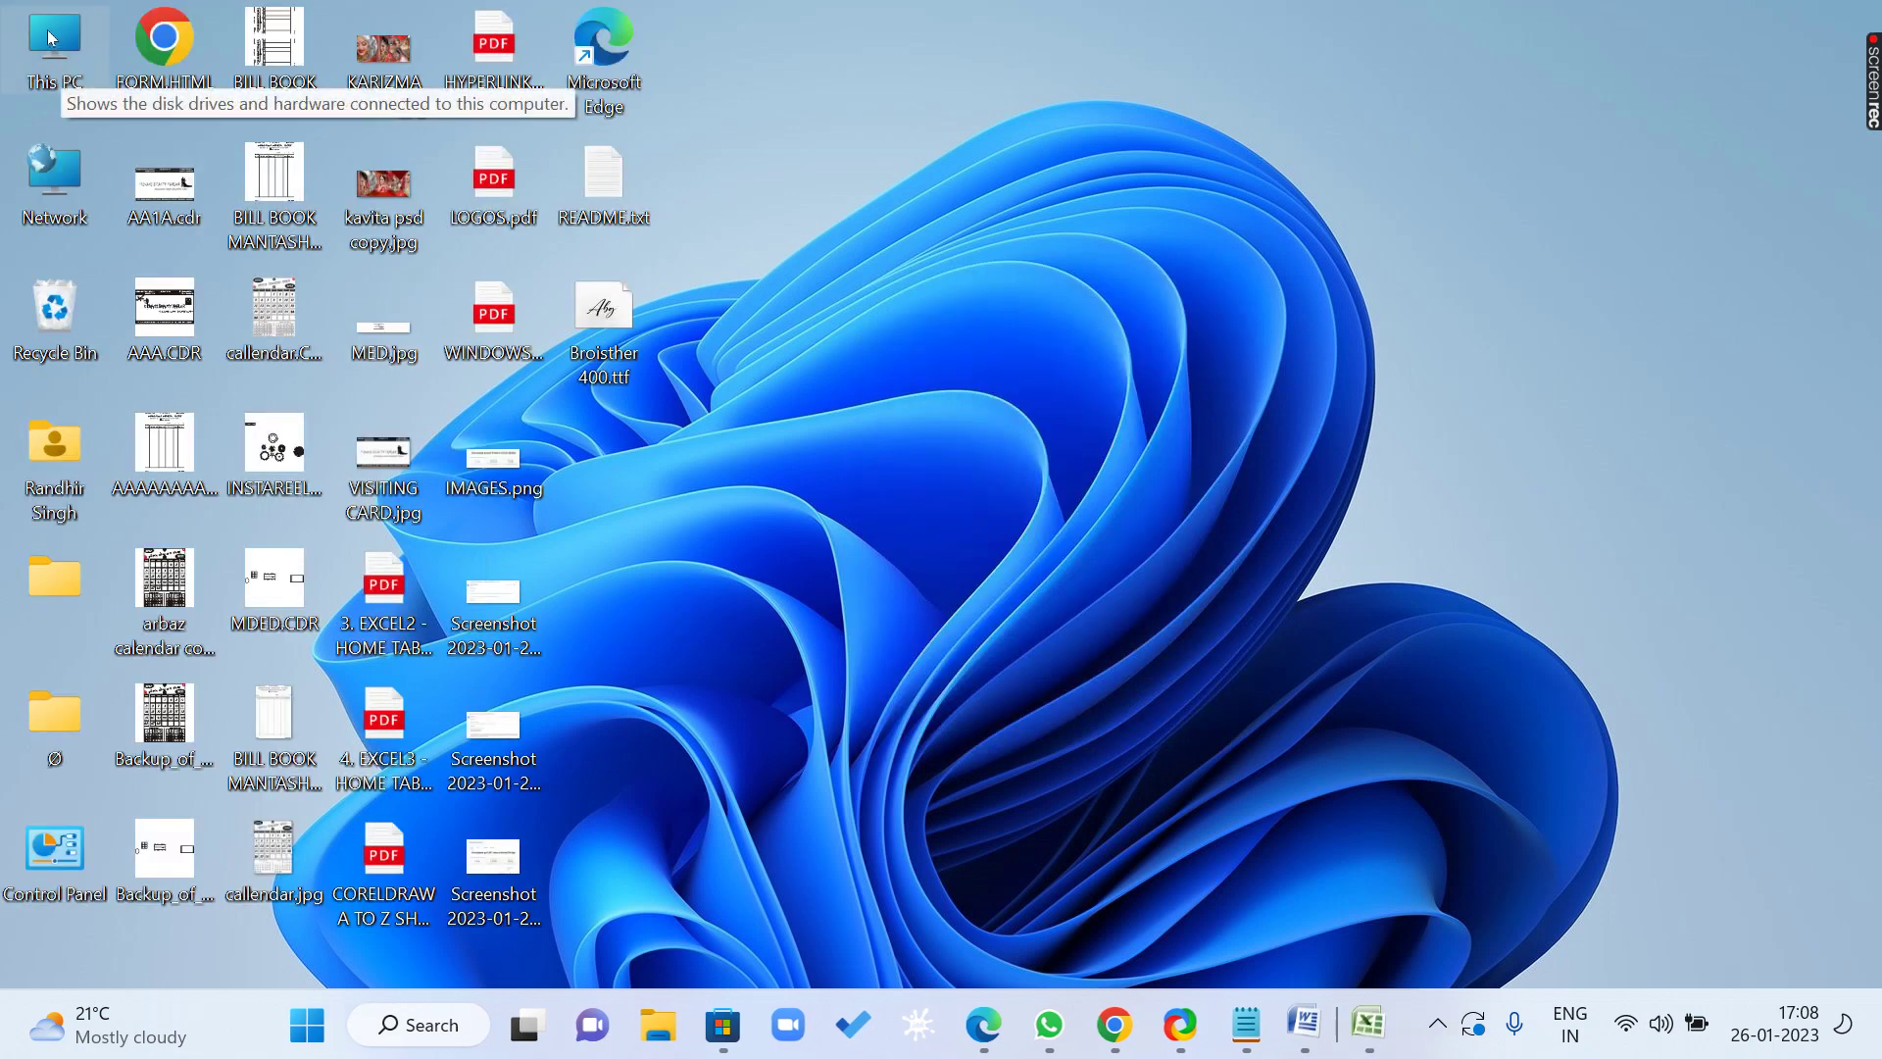
Open This PC from the desktop and maximize its window.
{"action": "right_click", "coordinate": [47, 33]}
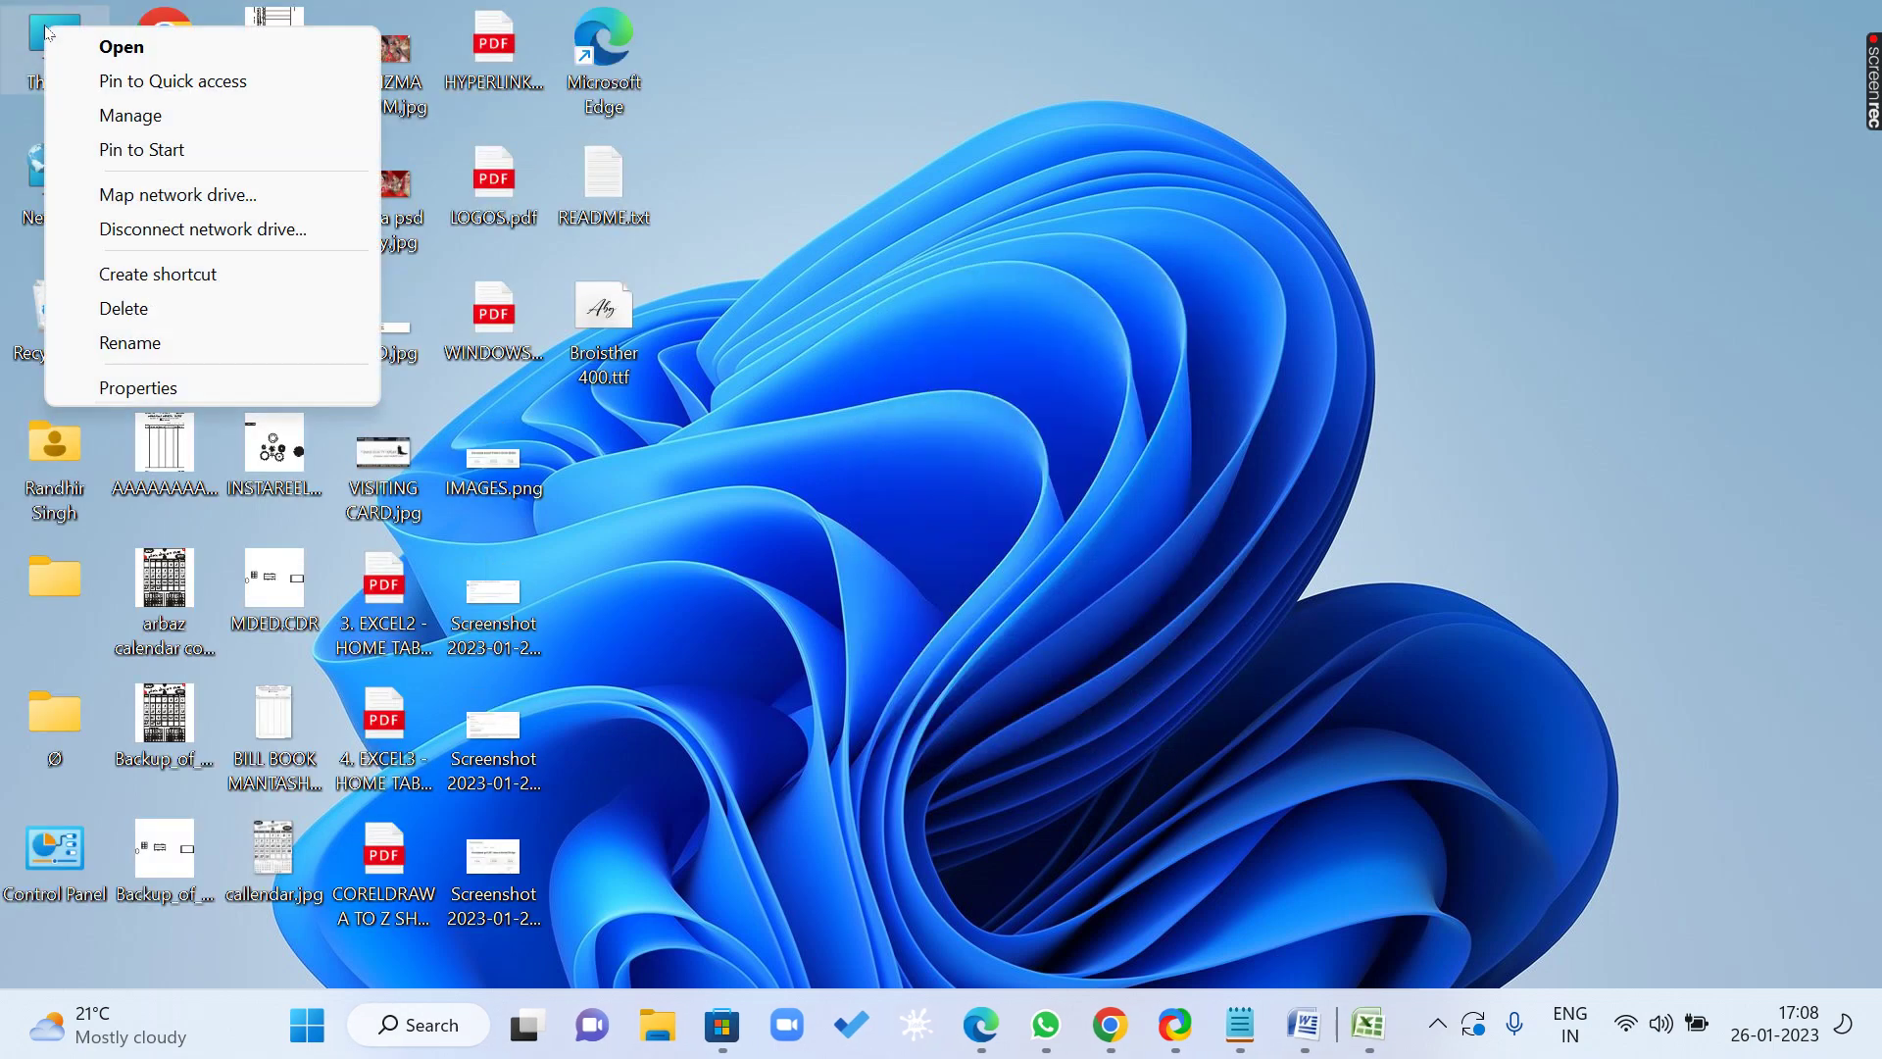
{"action": "left_click", "coordinate": [94, 44]}
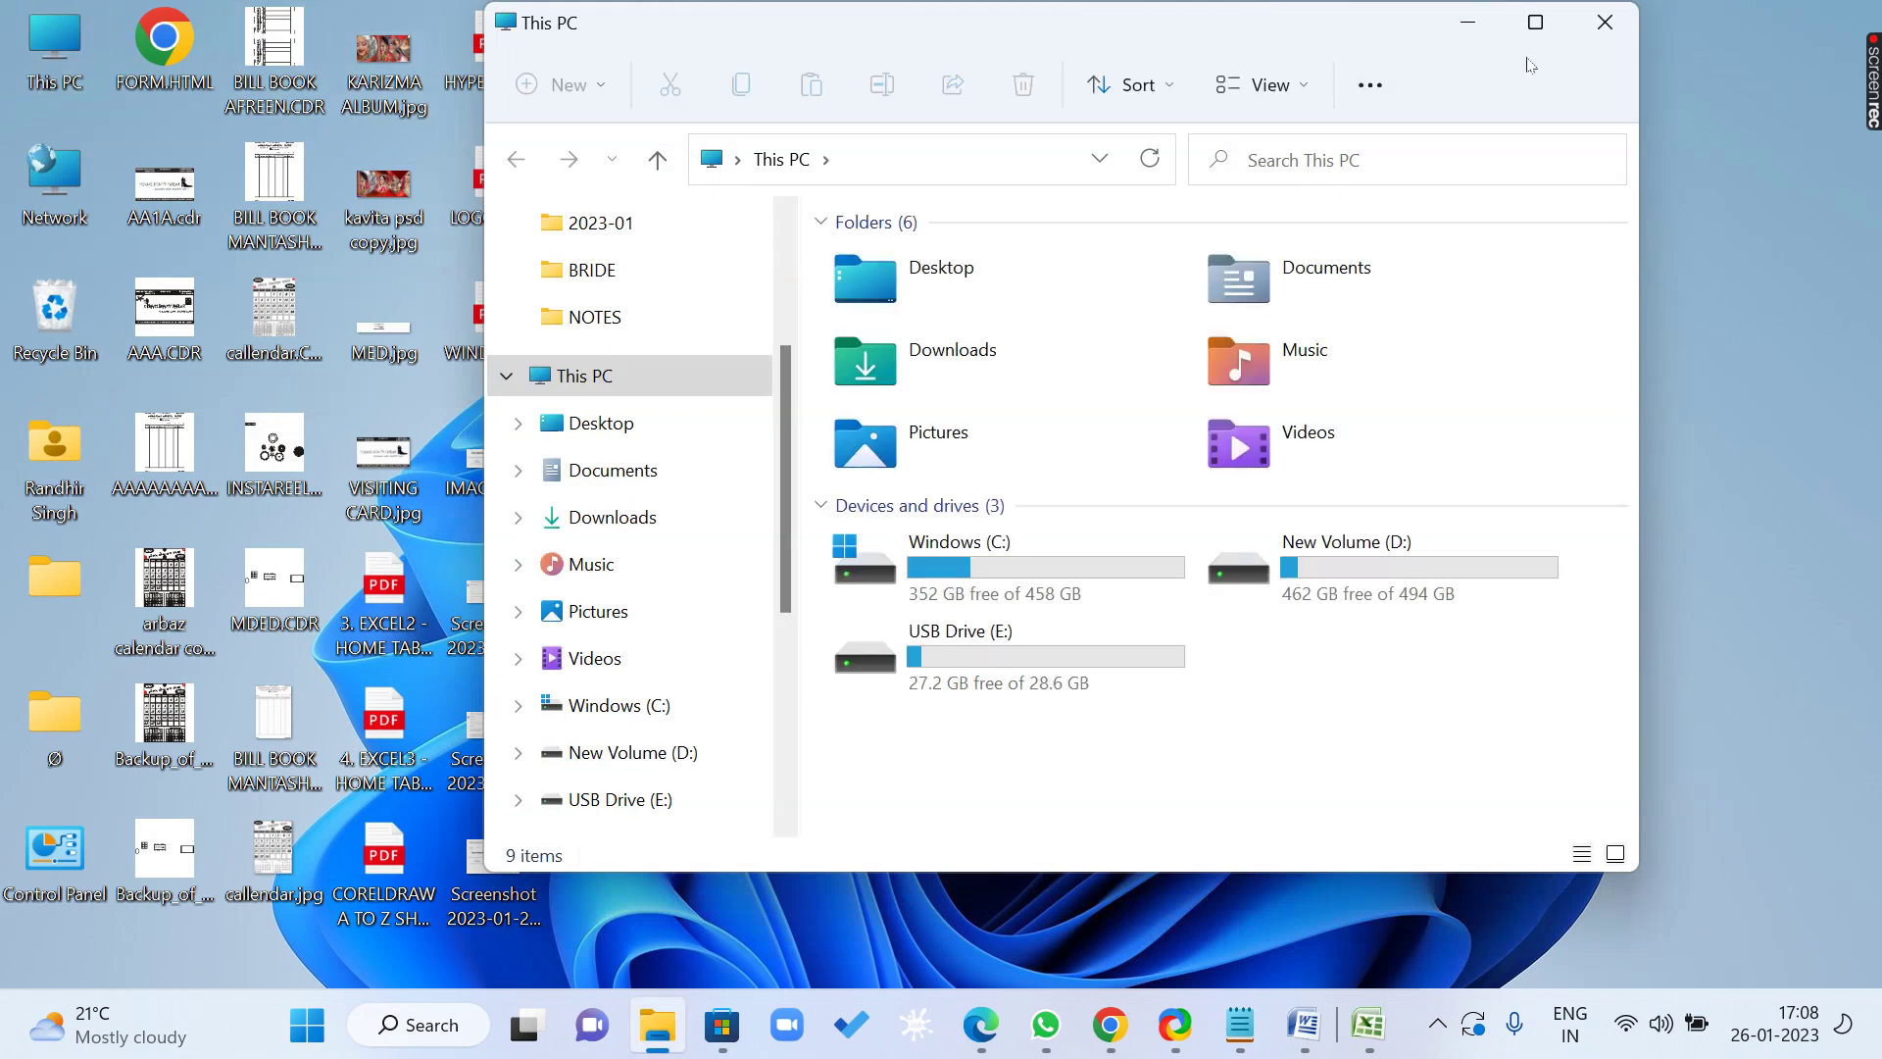
{"action": "left_click", "coordinate": [1537, 37]}
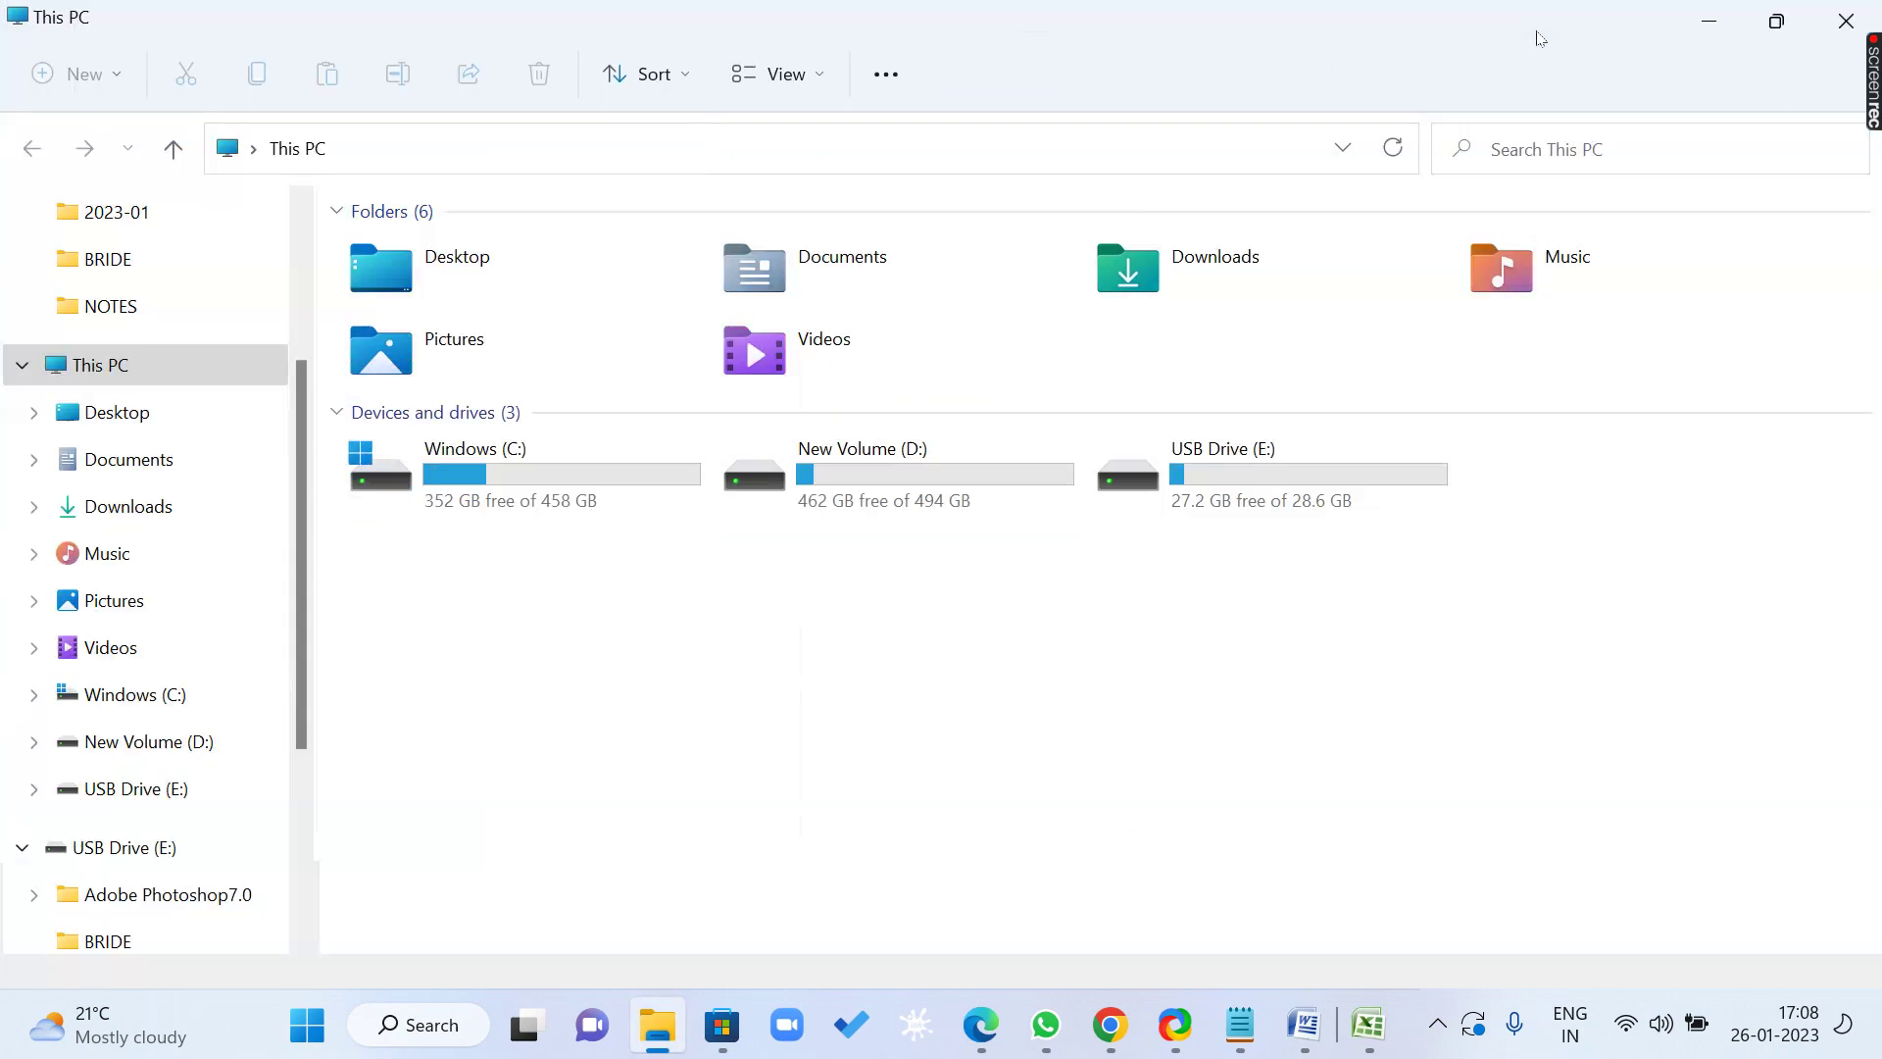
Open USB Drive (E:) from the devices and drives in This PC.
{"action": "left_click", "coordinate": [588, 467]}
{"action": "left_click", "coordinate": [742, 478]}
{"action": "left_click", "coordinate": [624, 477]}
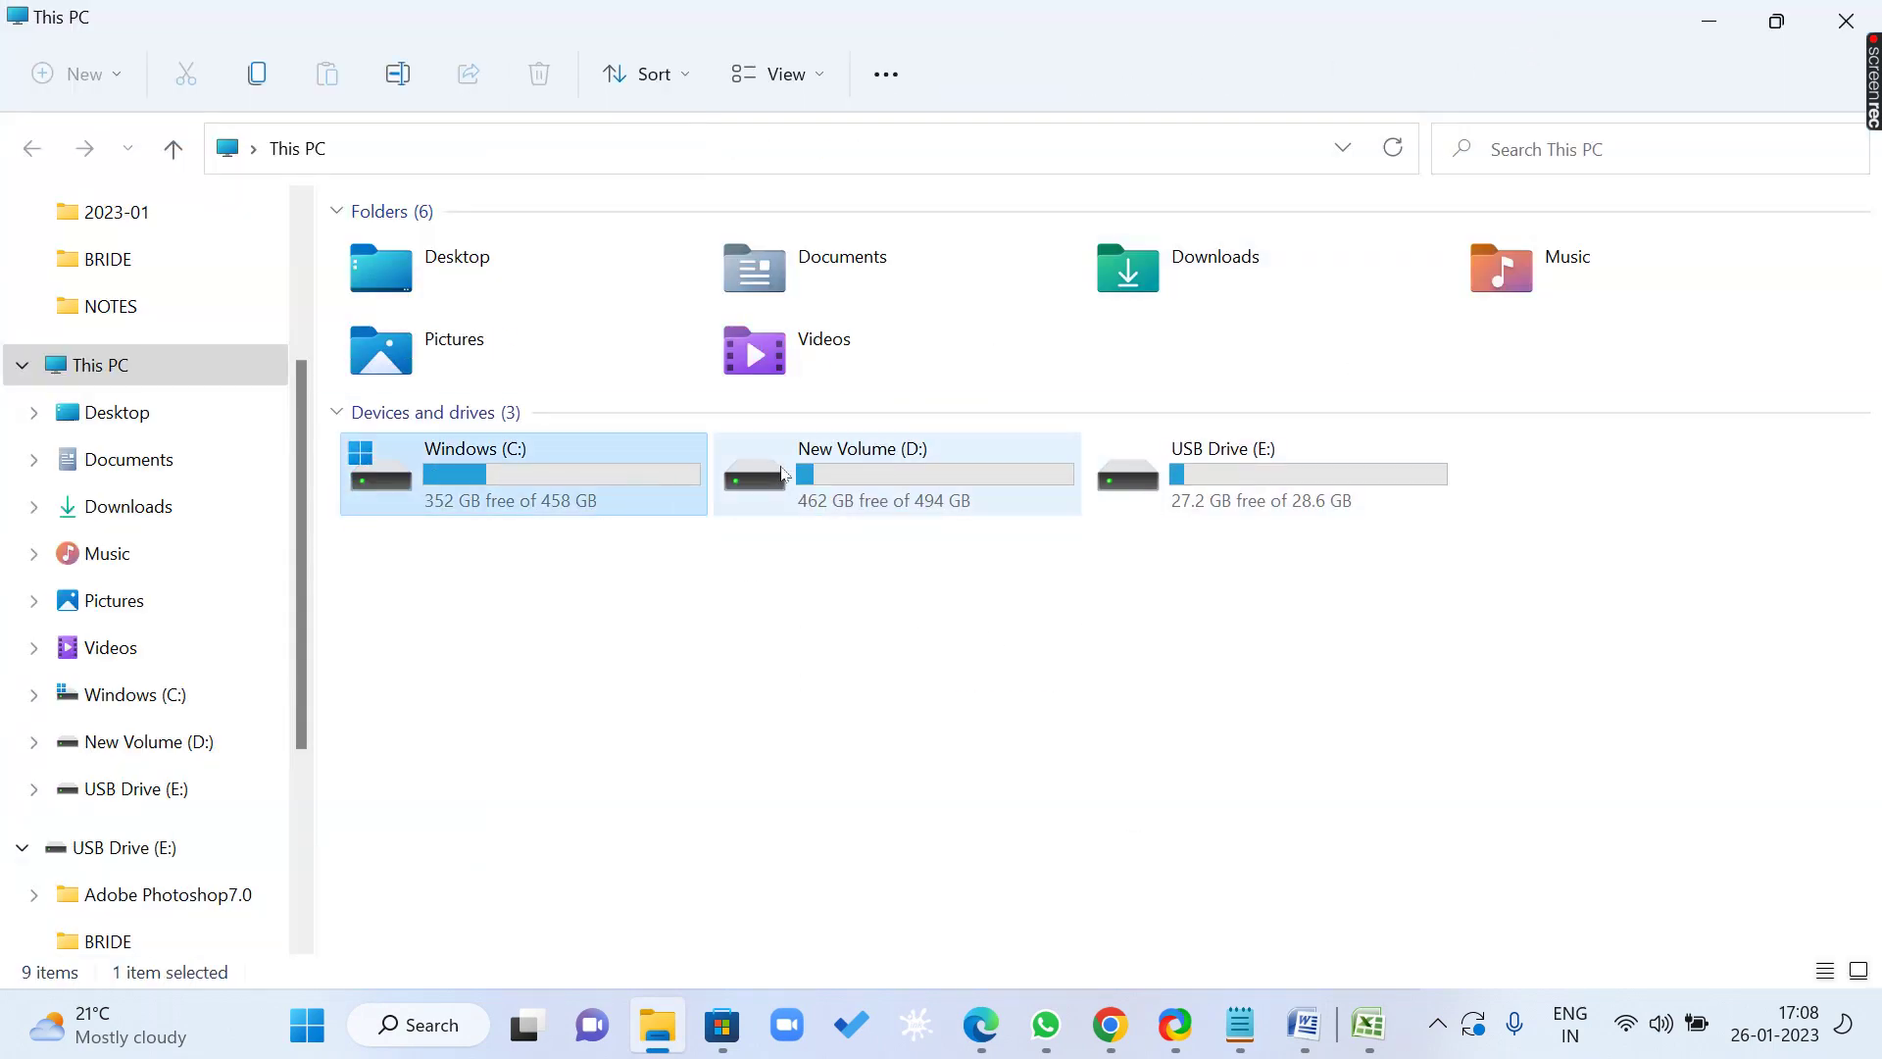
{"action": "left_click", "coordinate": [786, 473]}
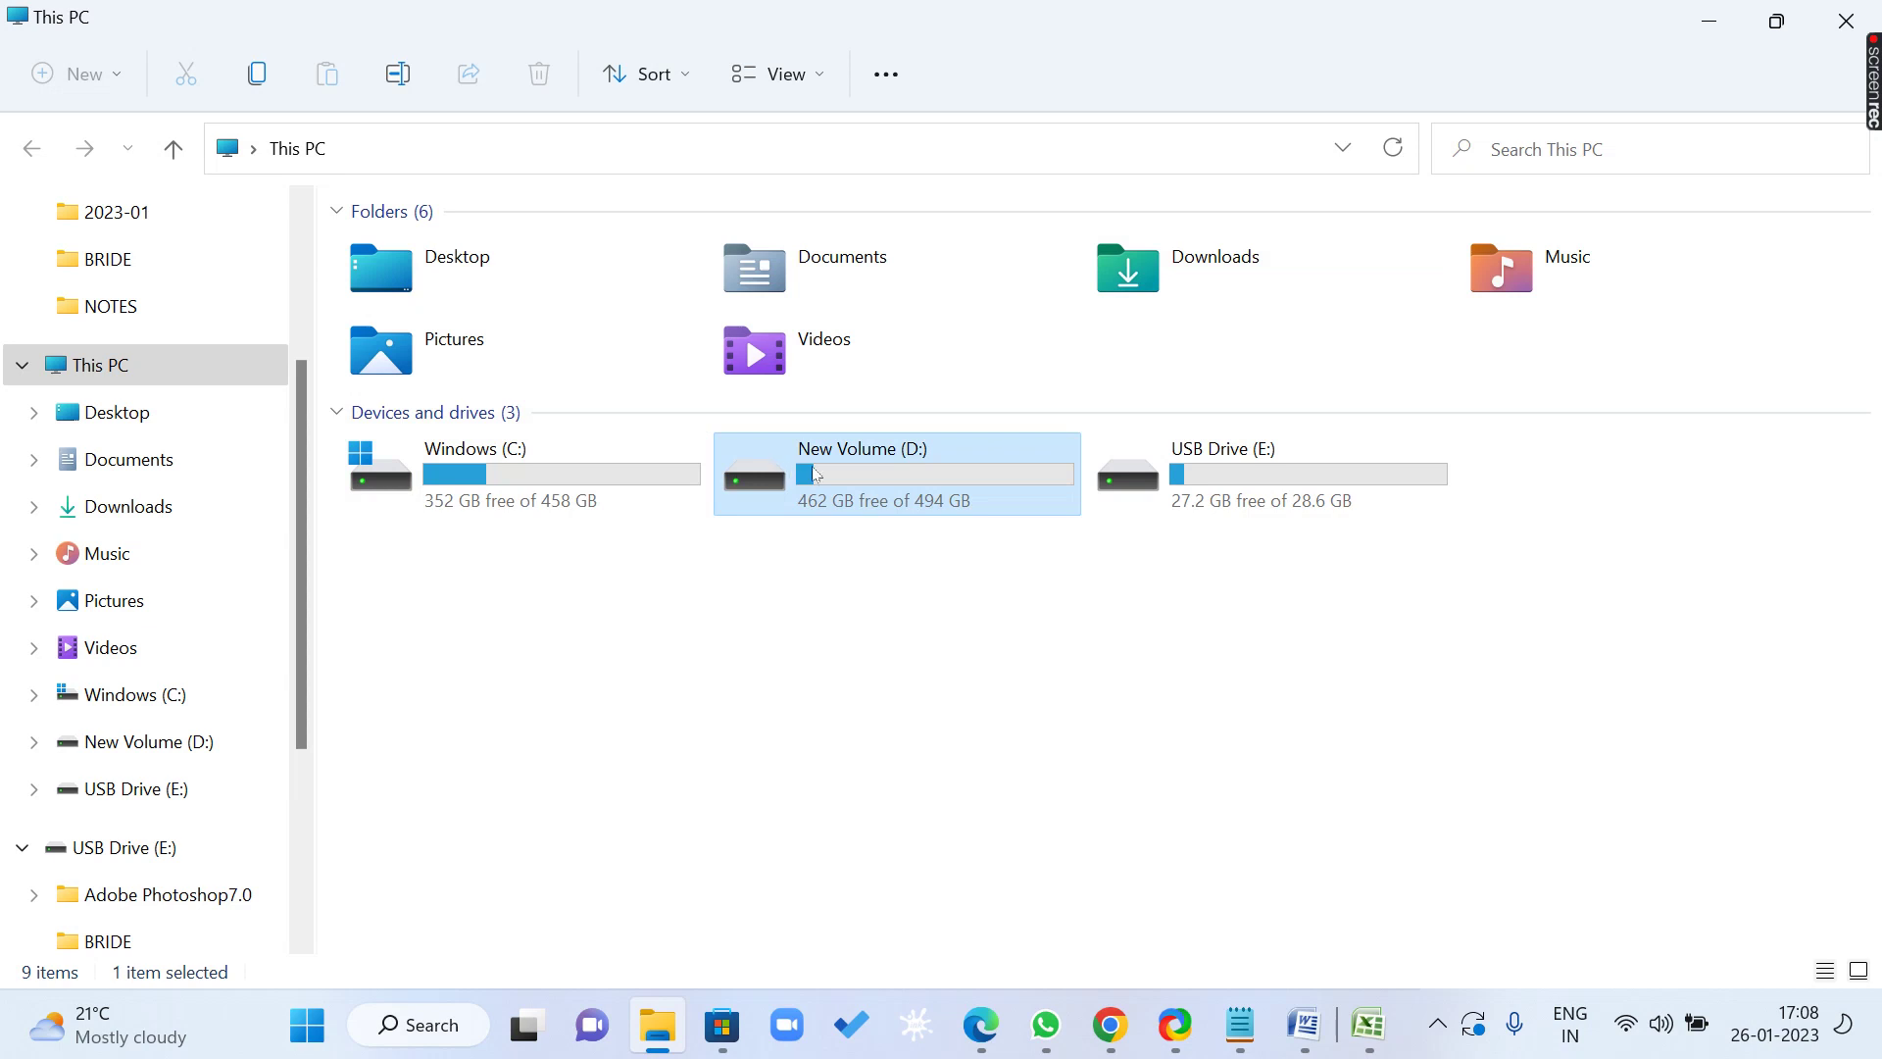
{"action": "left_click", "coordinate": [1274, 477]}
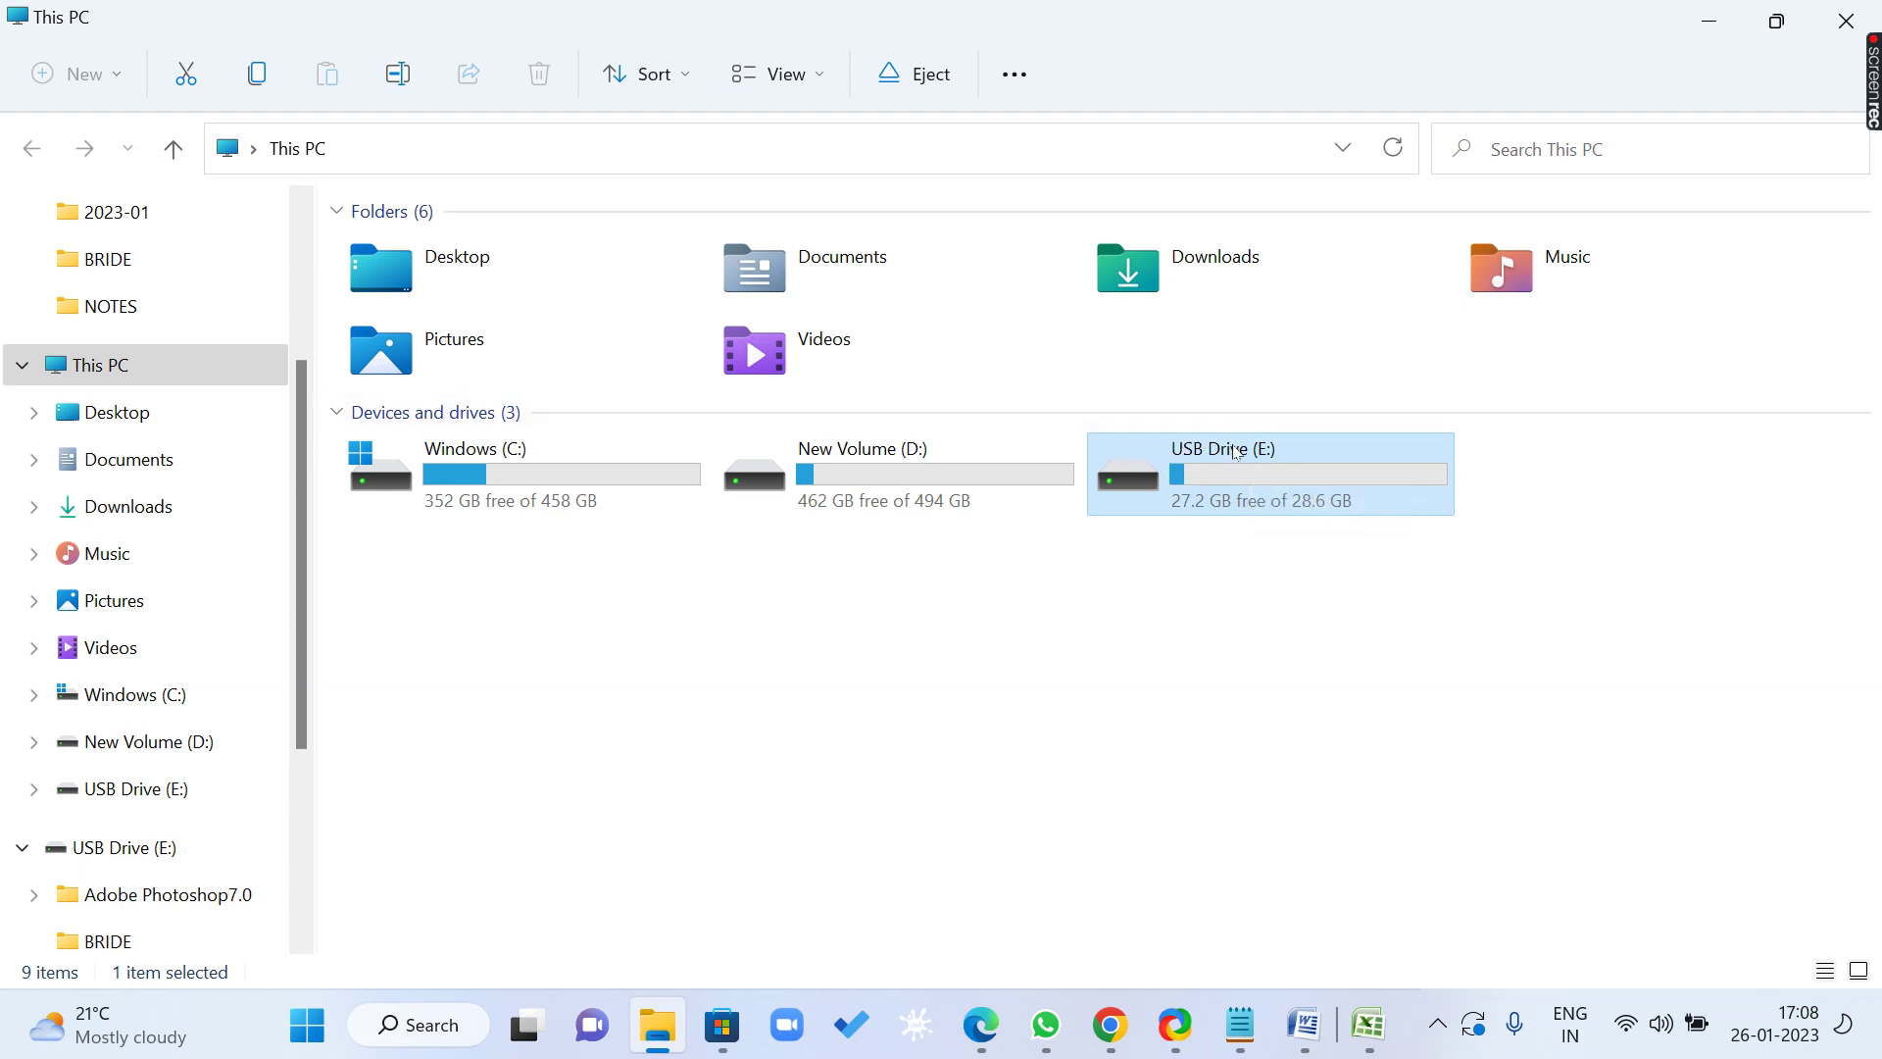
{"action": "right_click", "coordinate": [1153, 469]}
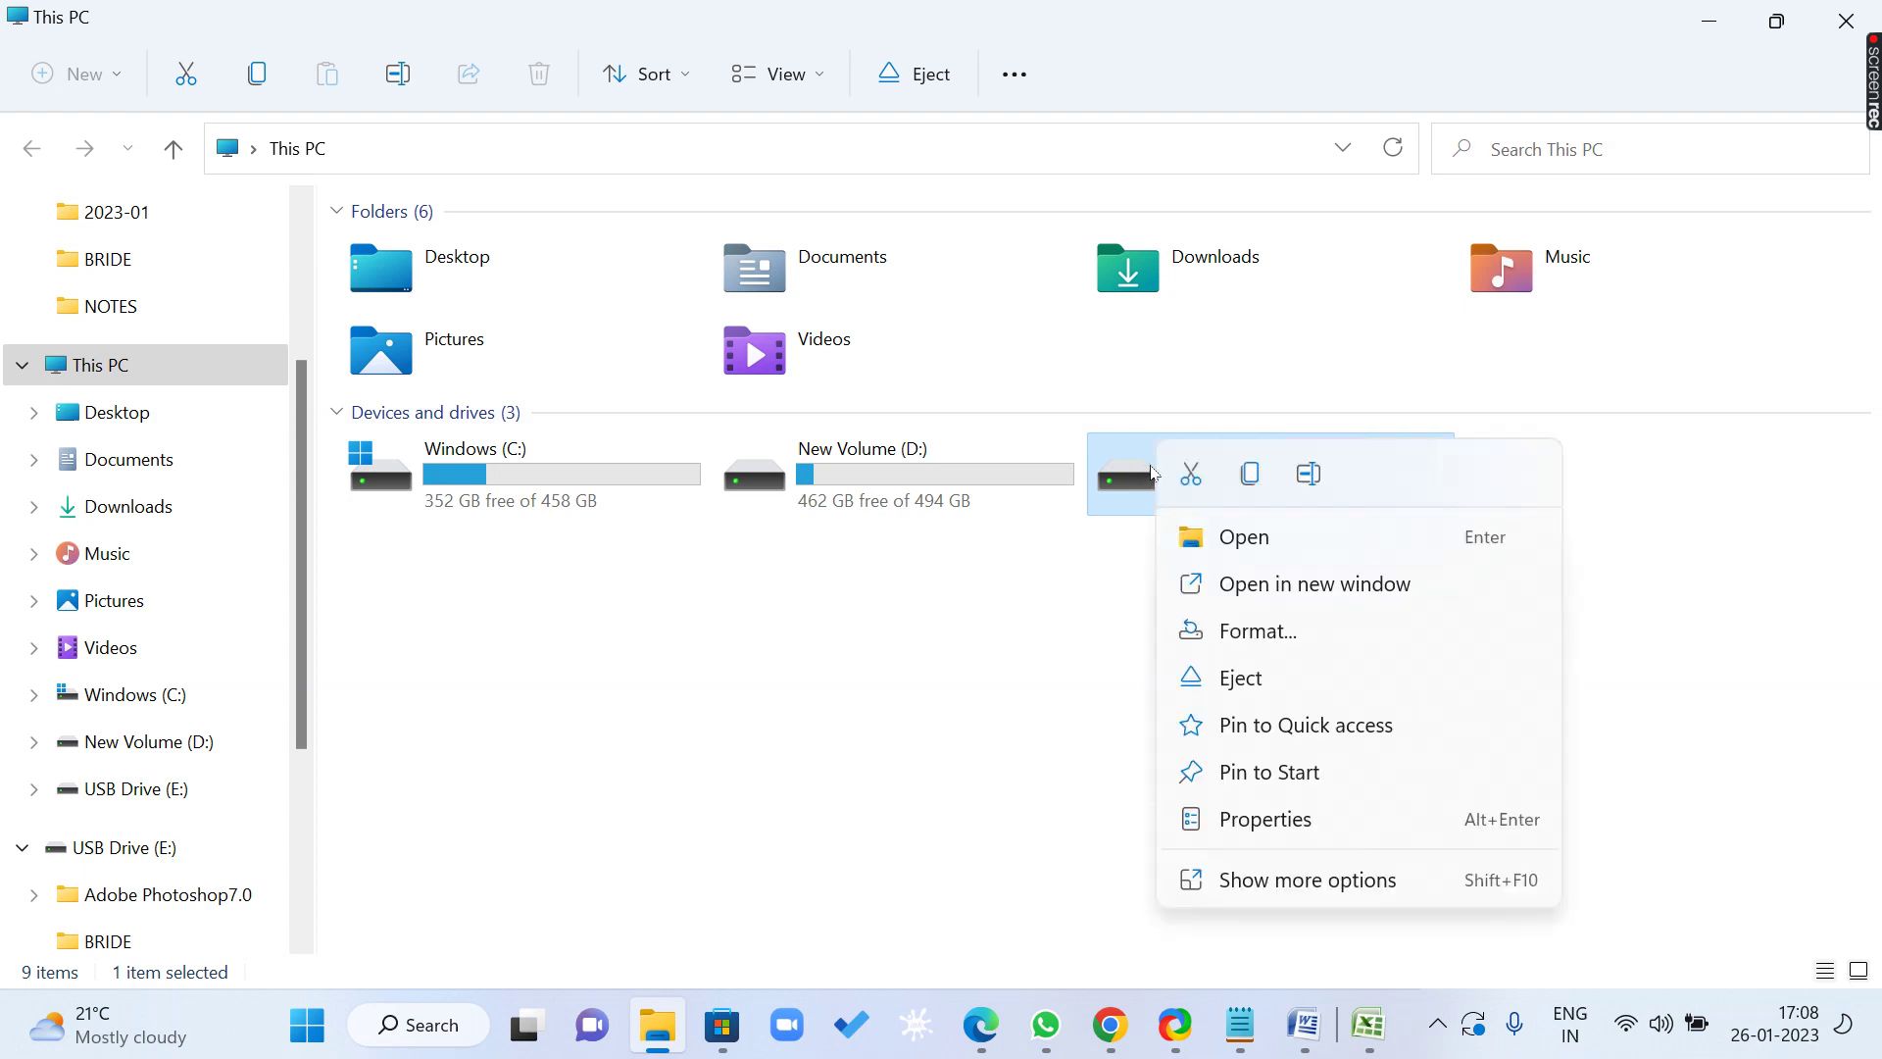
{"action": "left_click", "coordinate": [1198, 535]}
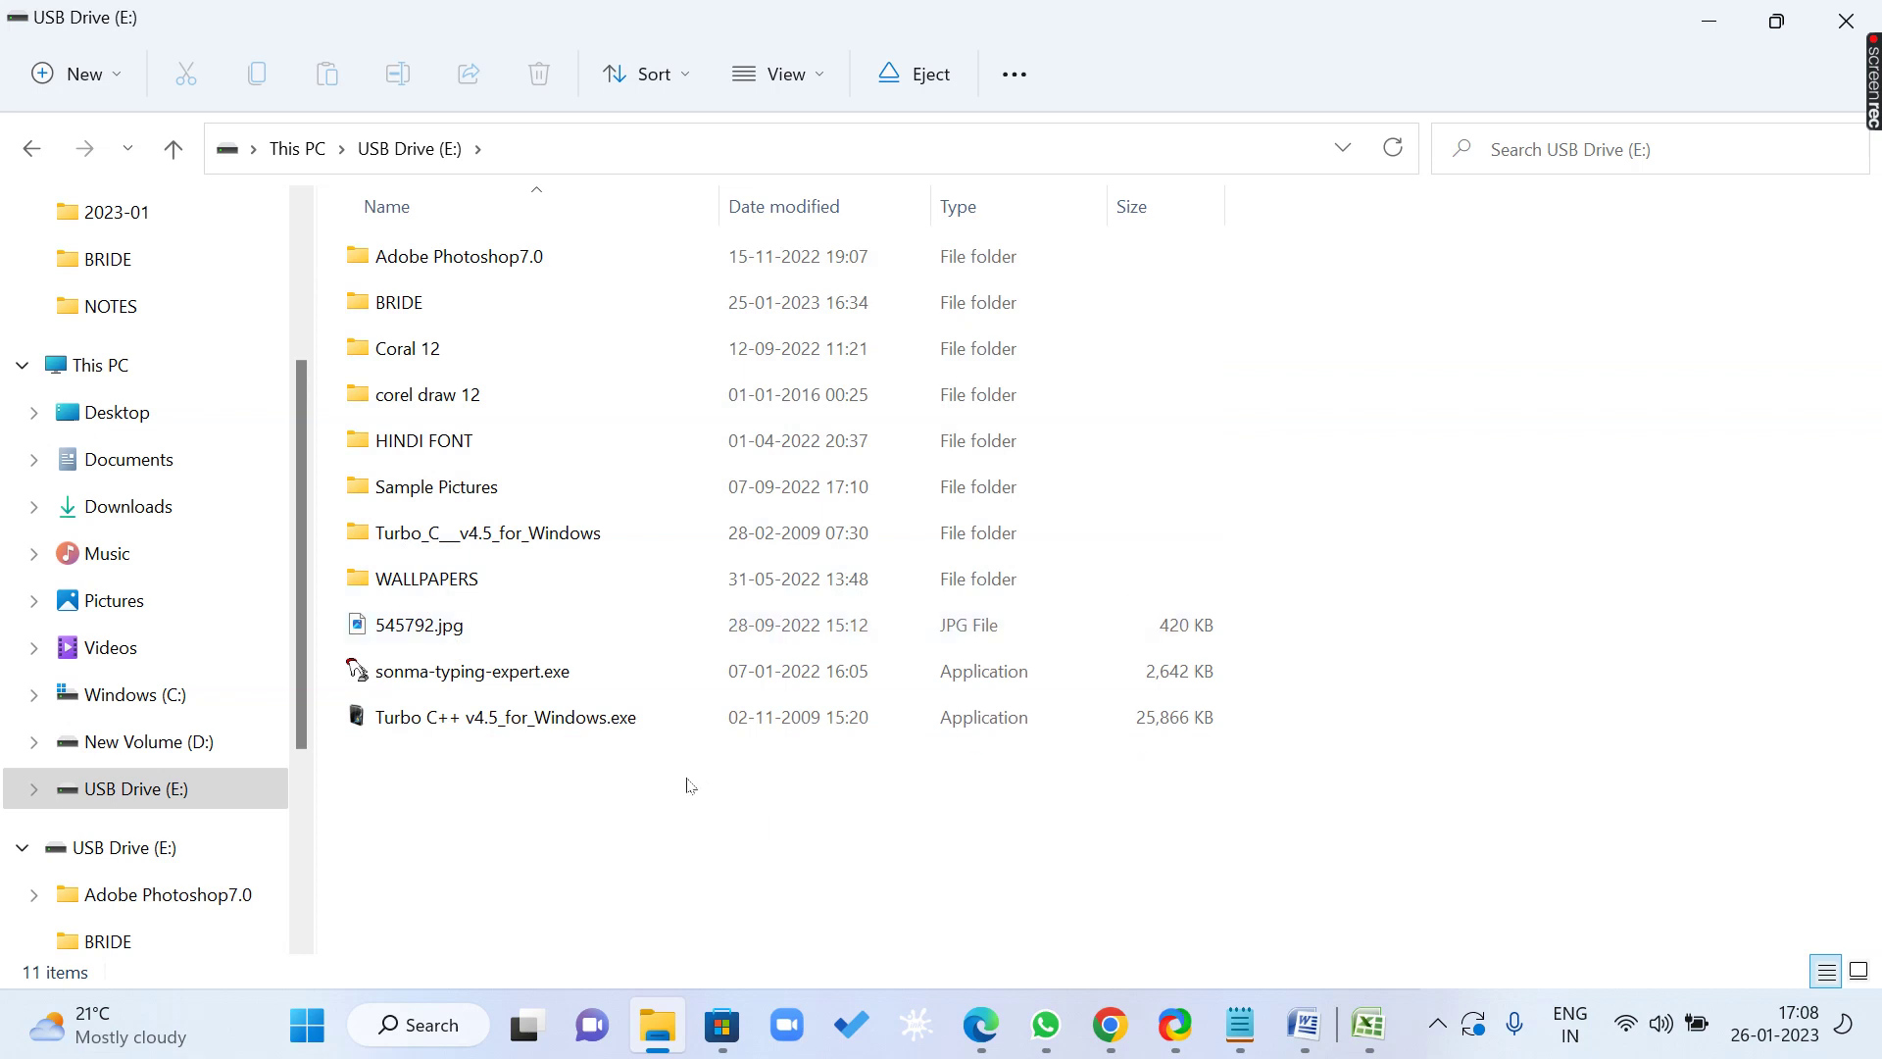
Copy the Sample Pictures folder from the USB drive onto the desktop, skipping the Sample Pictures.exe file.
{"action": "right_click", "coordinate": [414, 490]}
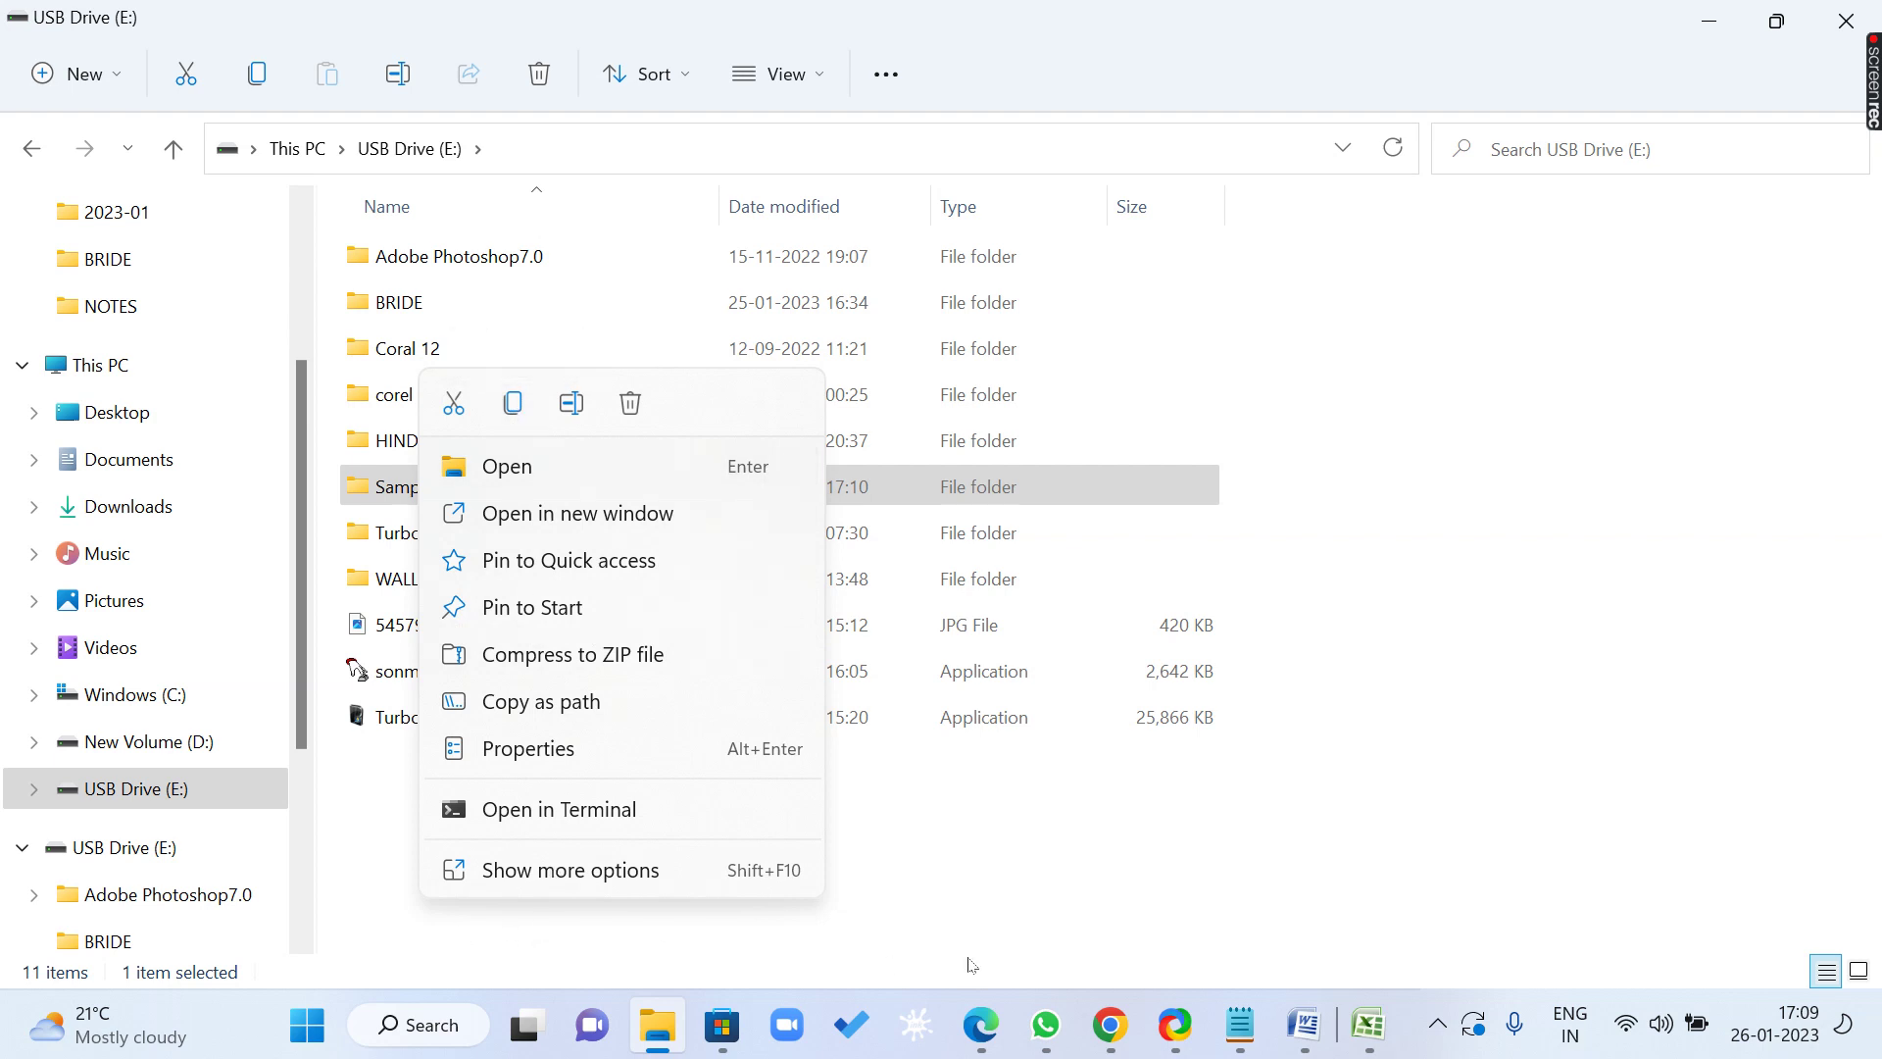
{"action": "left_click", "coordinate": [511, 402]}
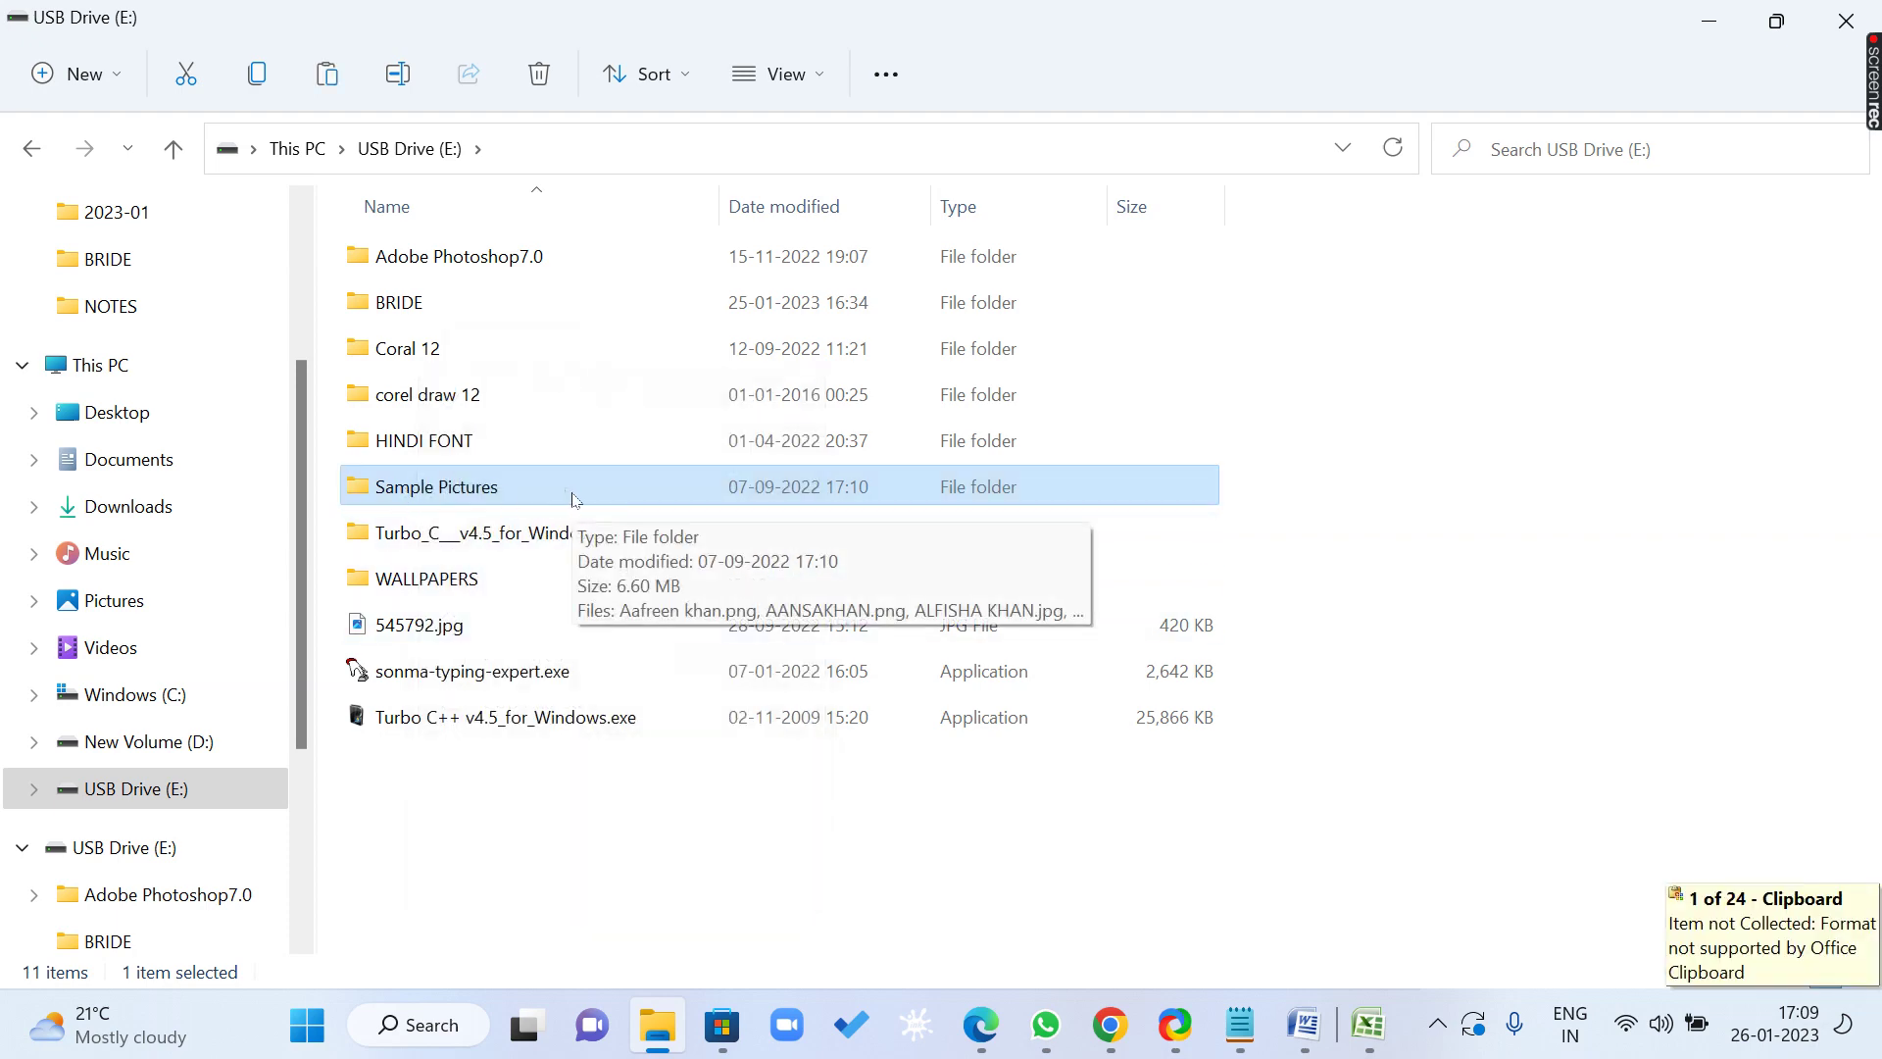
{"action": "left_click", "coordinate": [1846, 28]}
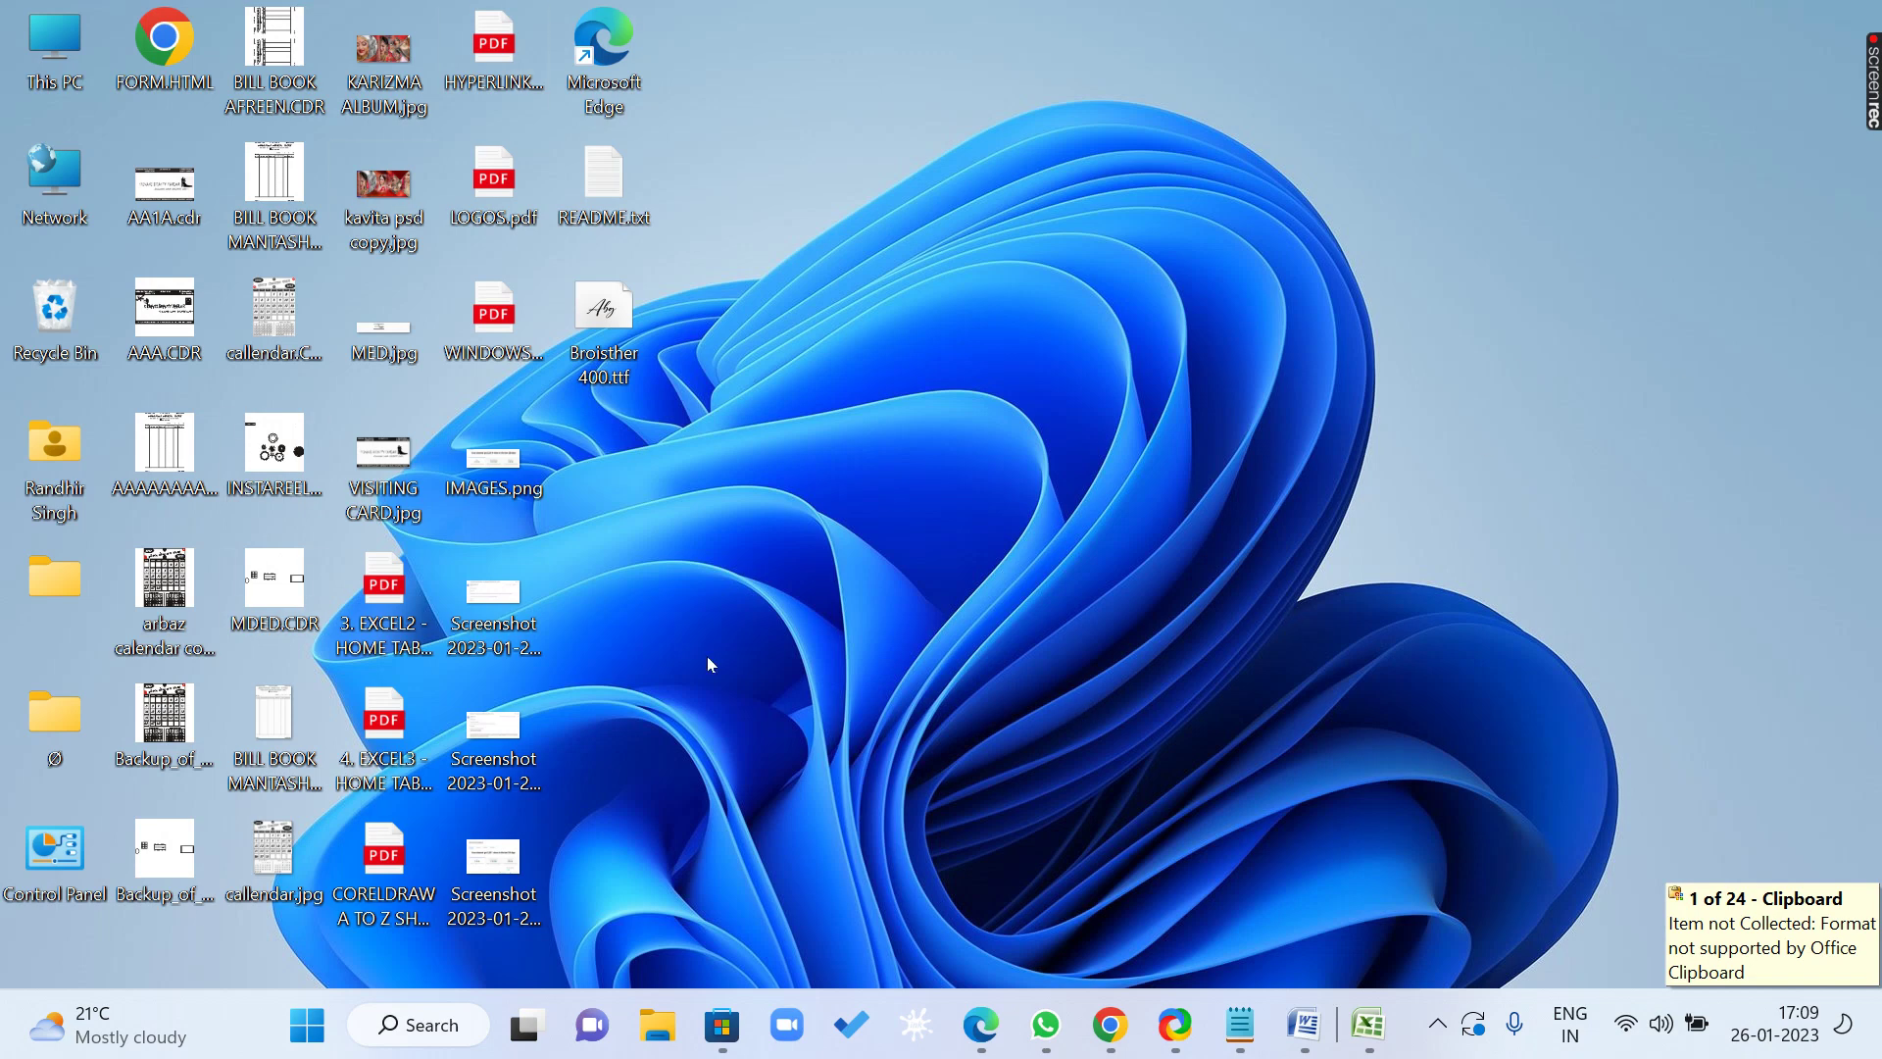
{"action": "right_click", "coordinate": [908, 333]}
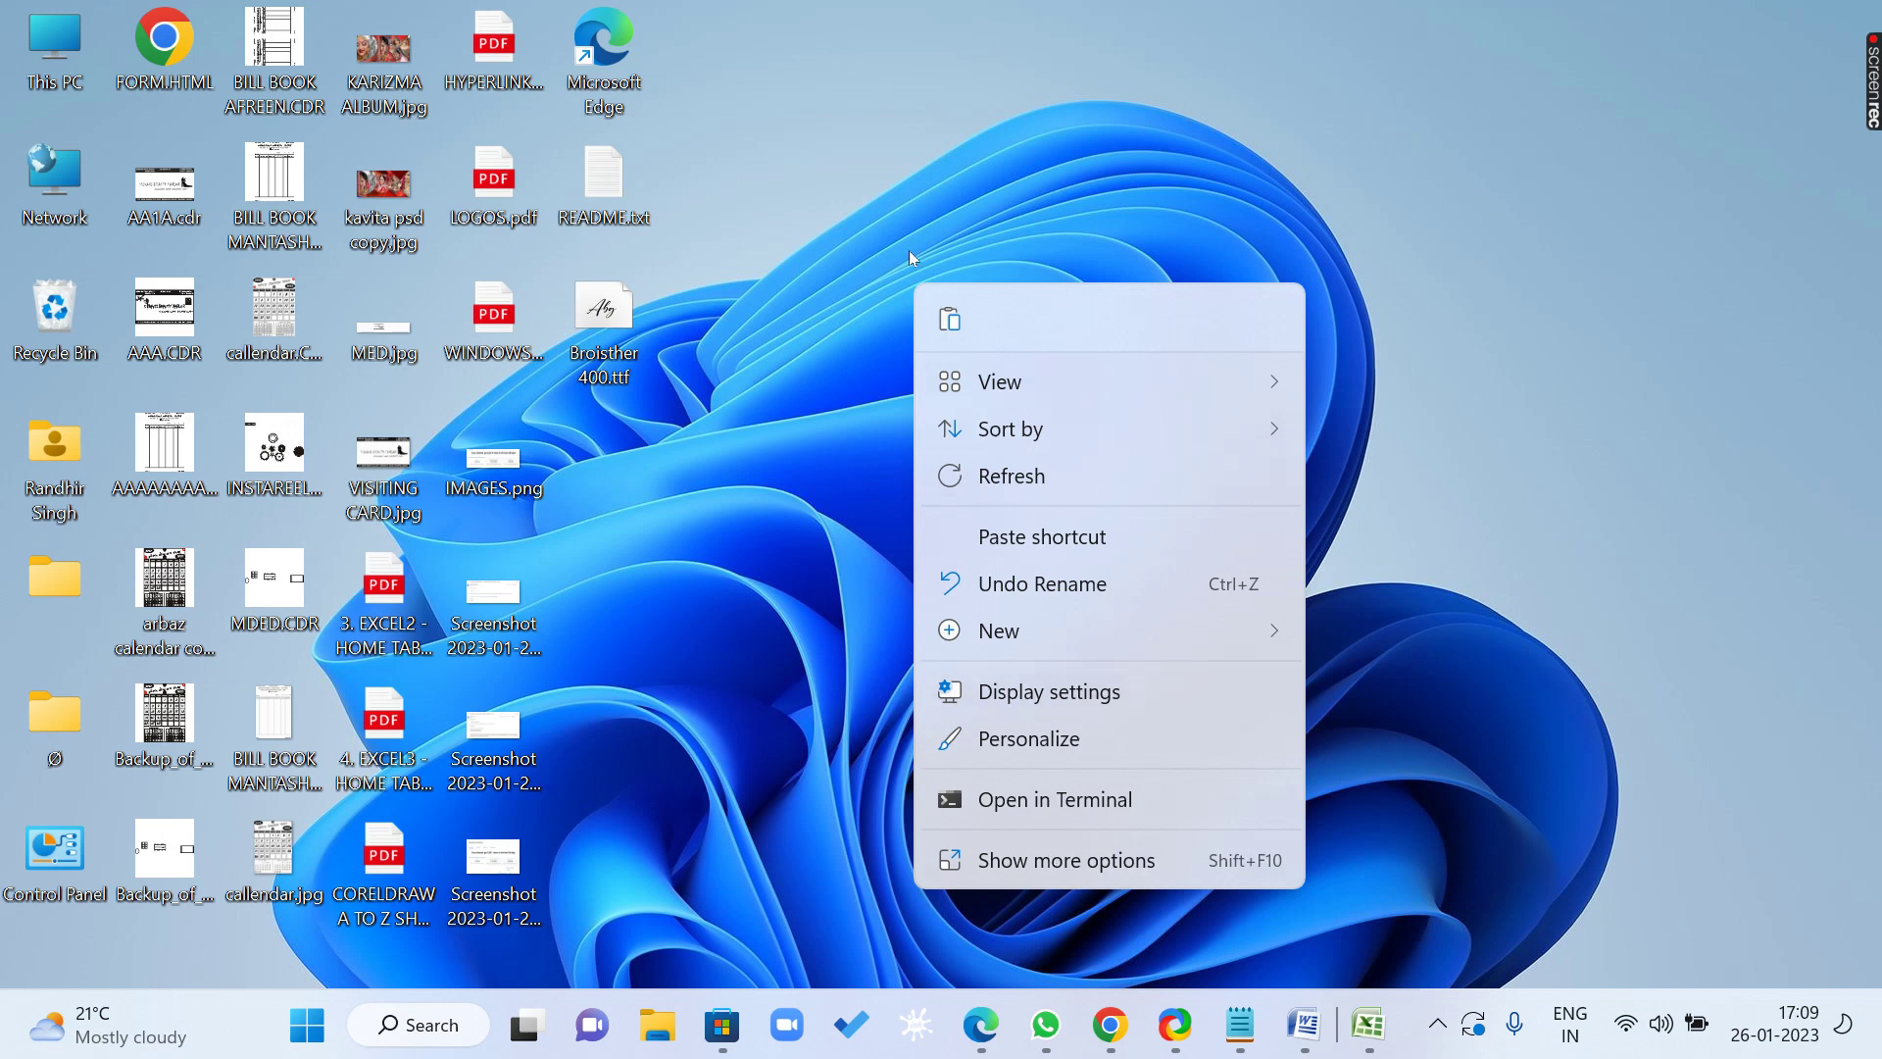
{"action": "left_click", "coordinate": [951, 318]}
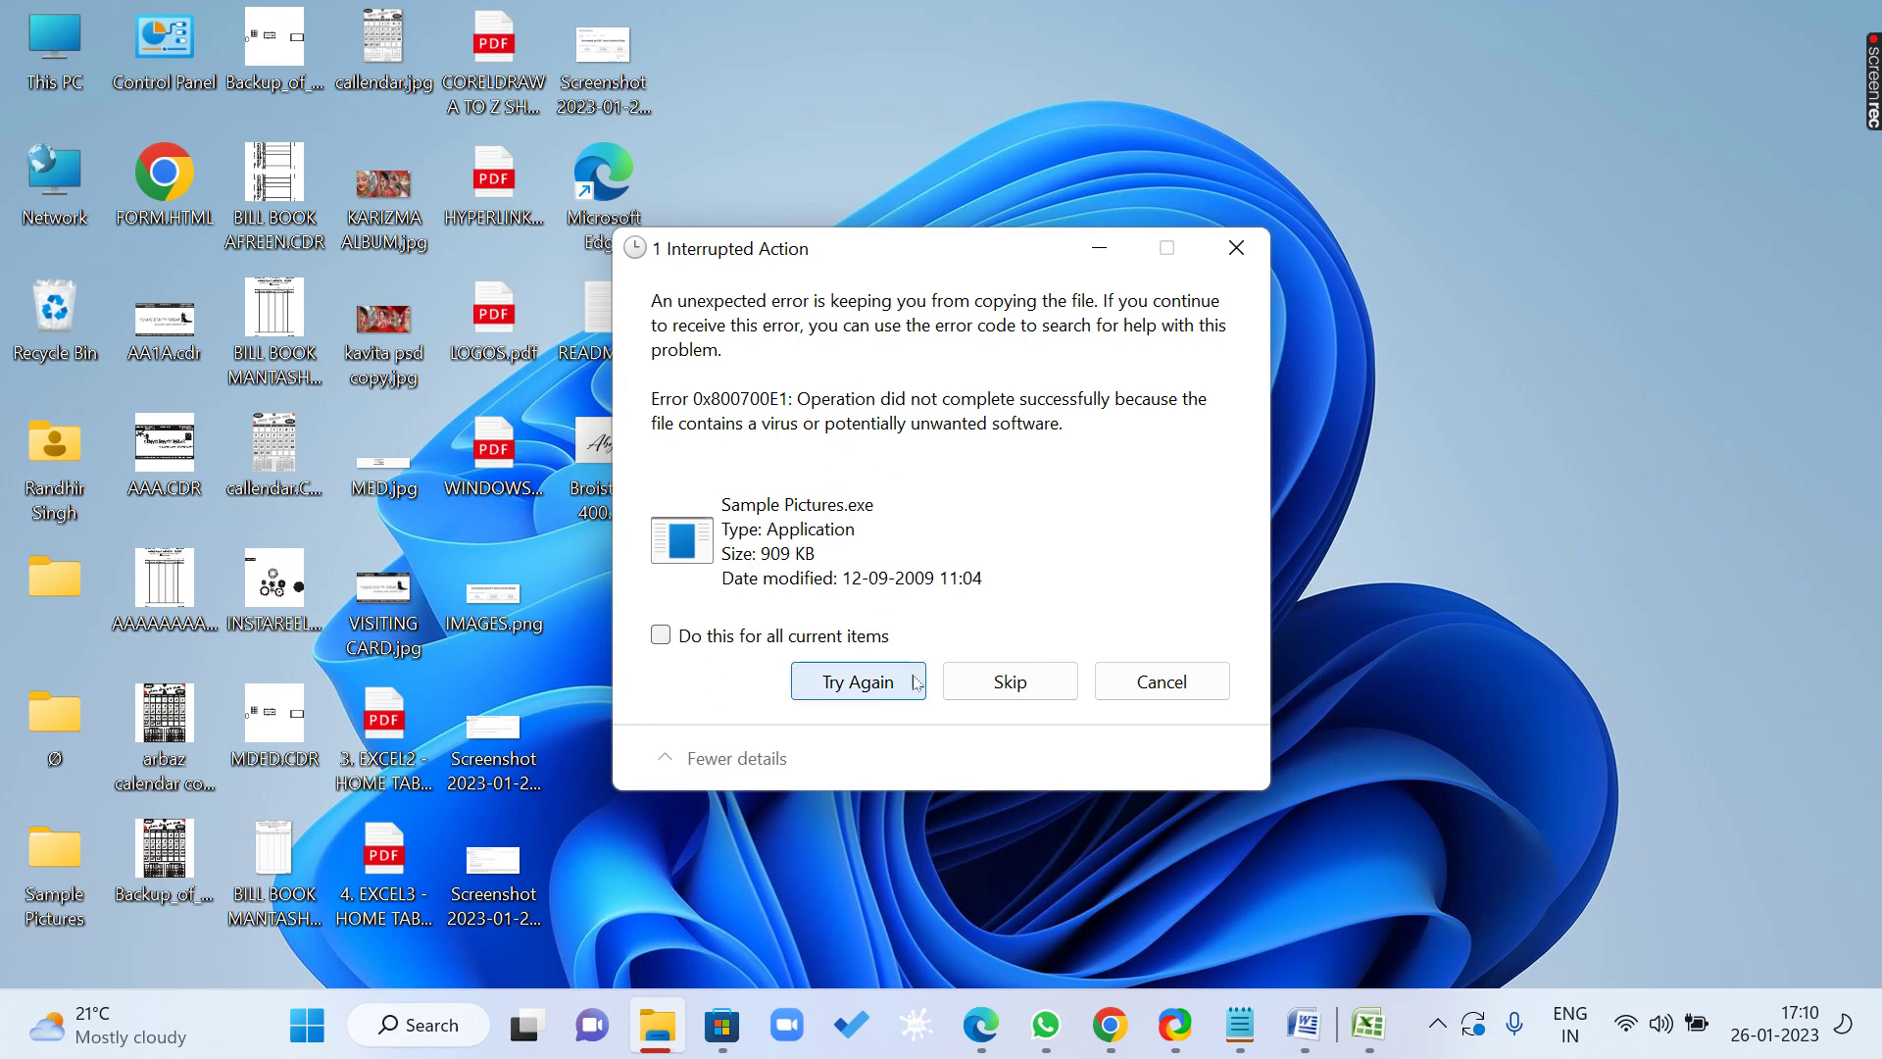
{"action": "left_click", "coordinate": [1009, 683]}
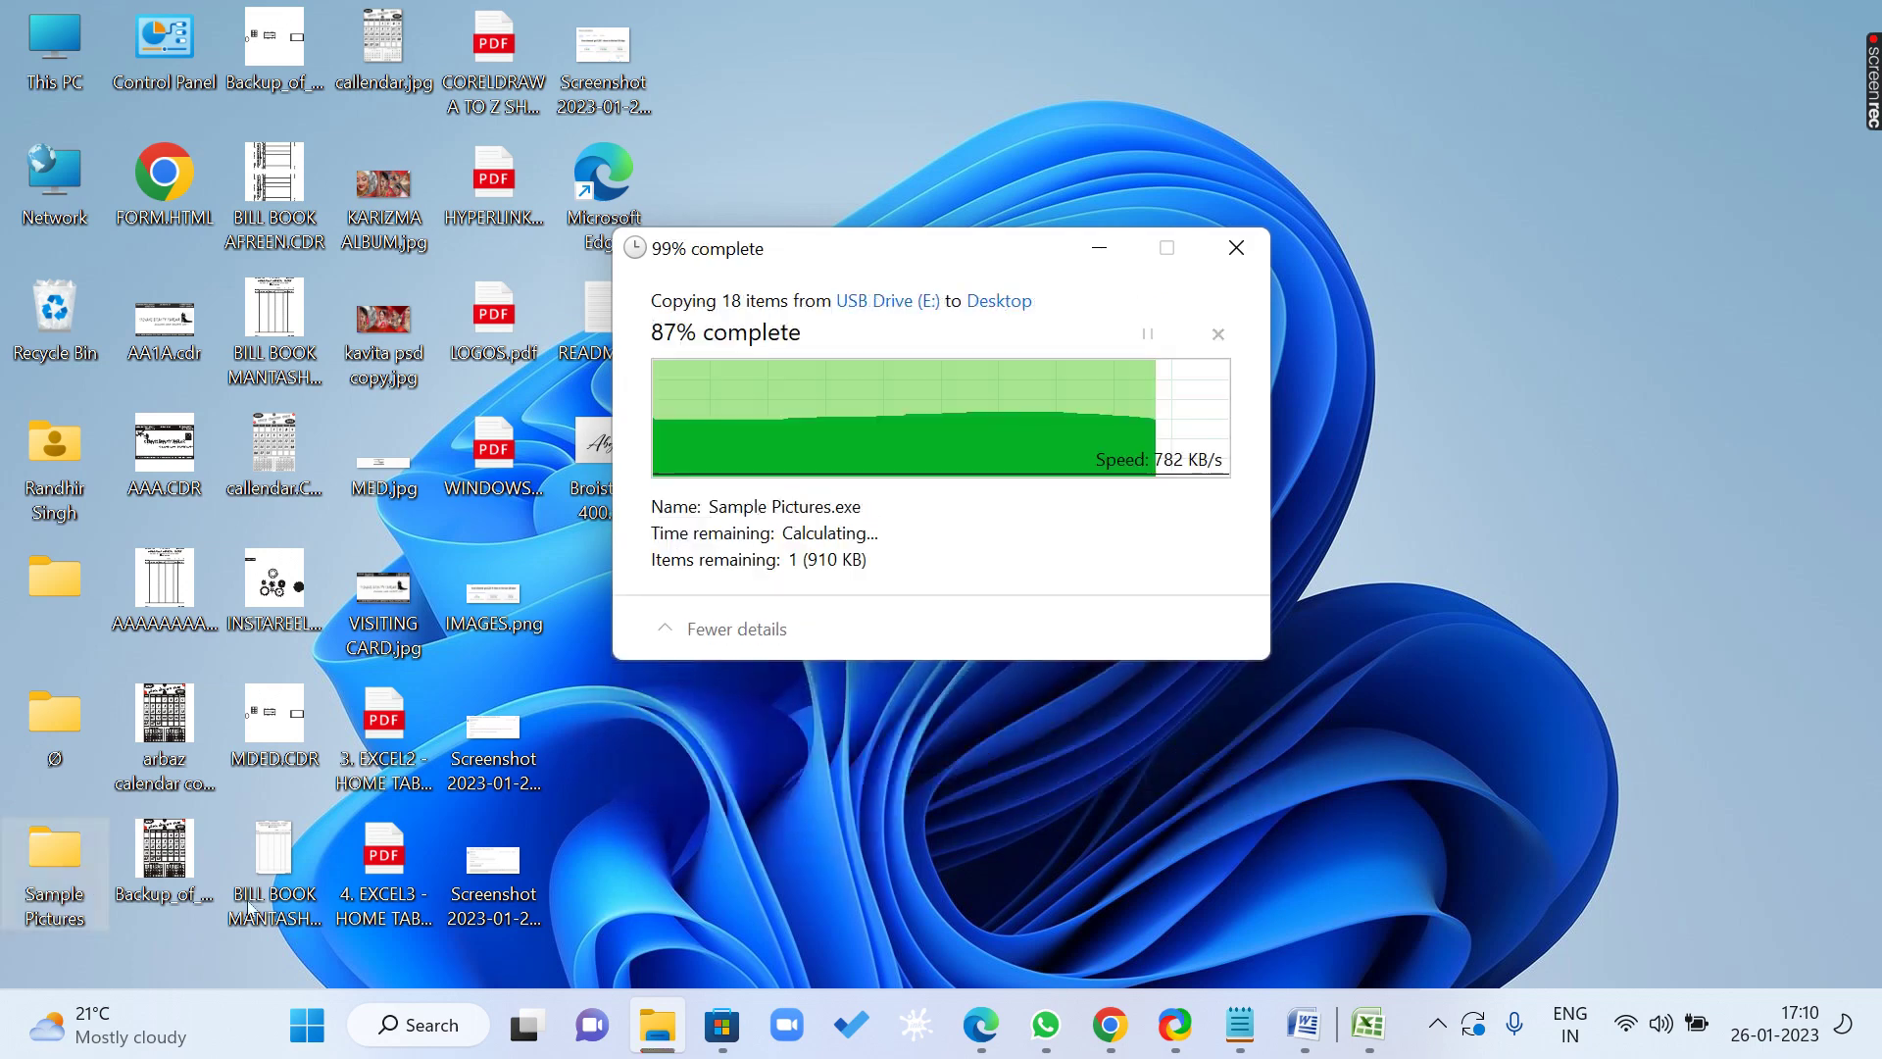
Open the Sample Pictures folder on the desktop, examine the copied images and close the folder.
{"action": "right_click", "coordinate": [53, 861]}
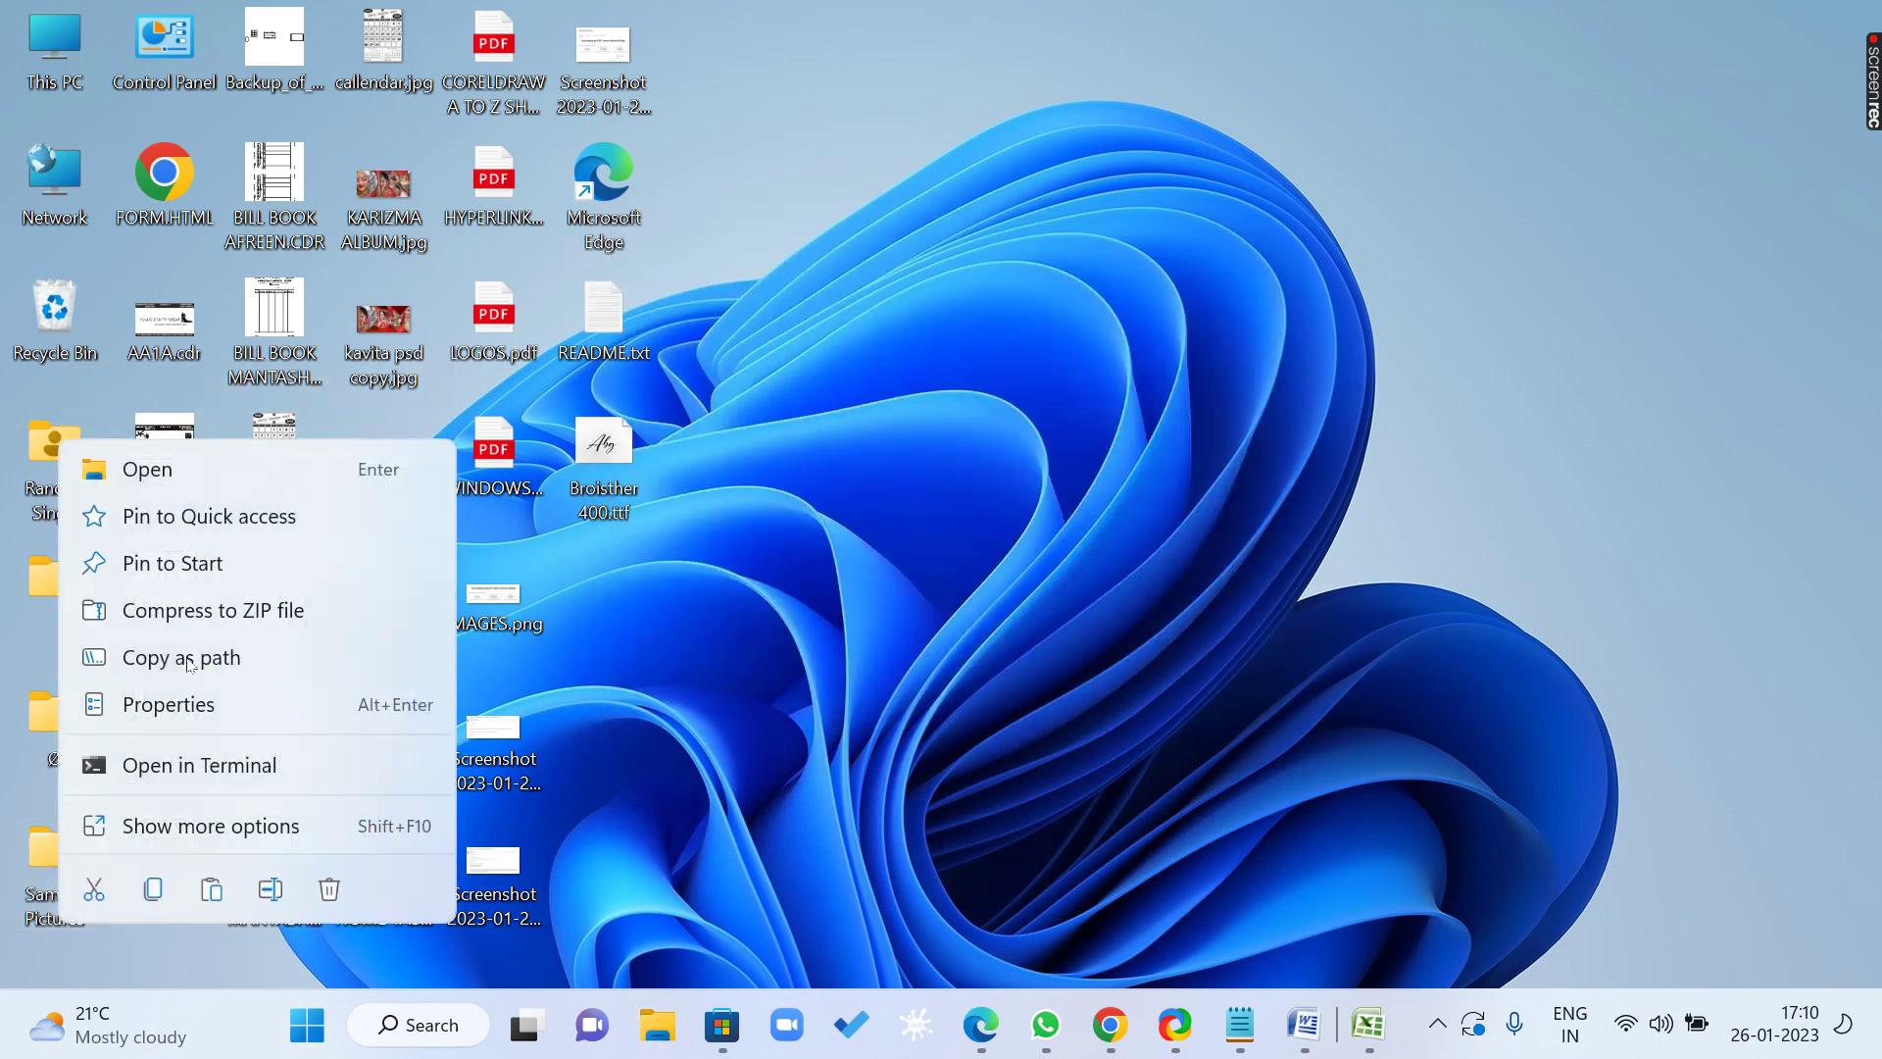
{"action": "left_click", "coordinate": [182, 485]}
{"action": "left_click", "coordinate": [1262, 529]}
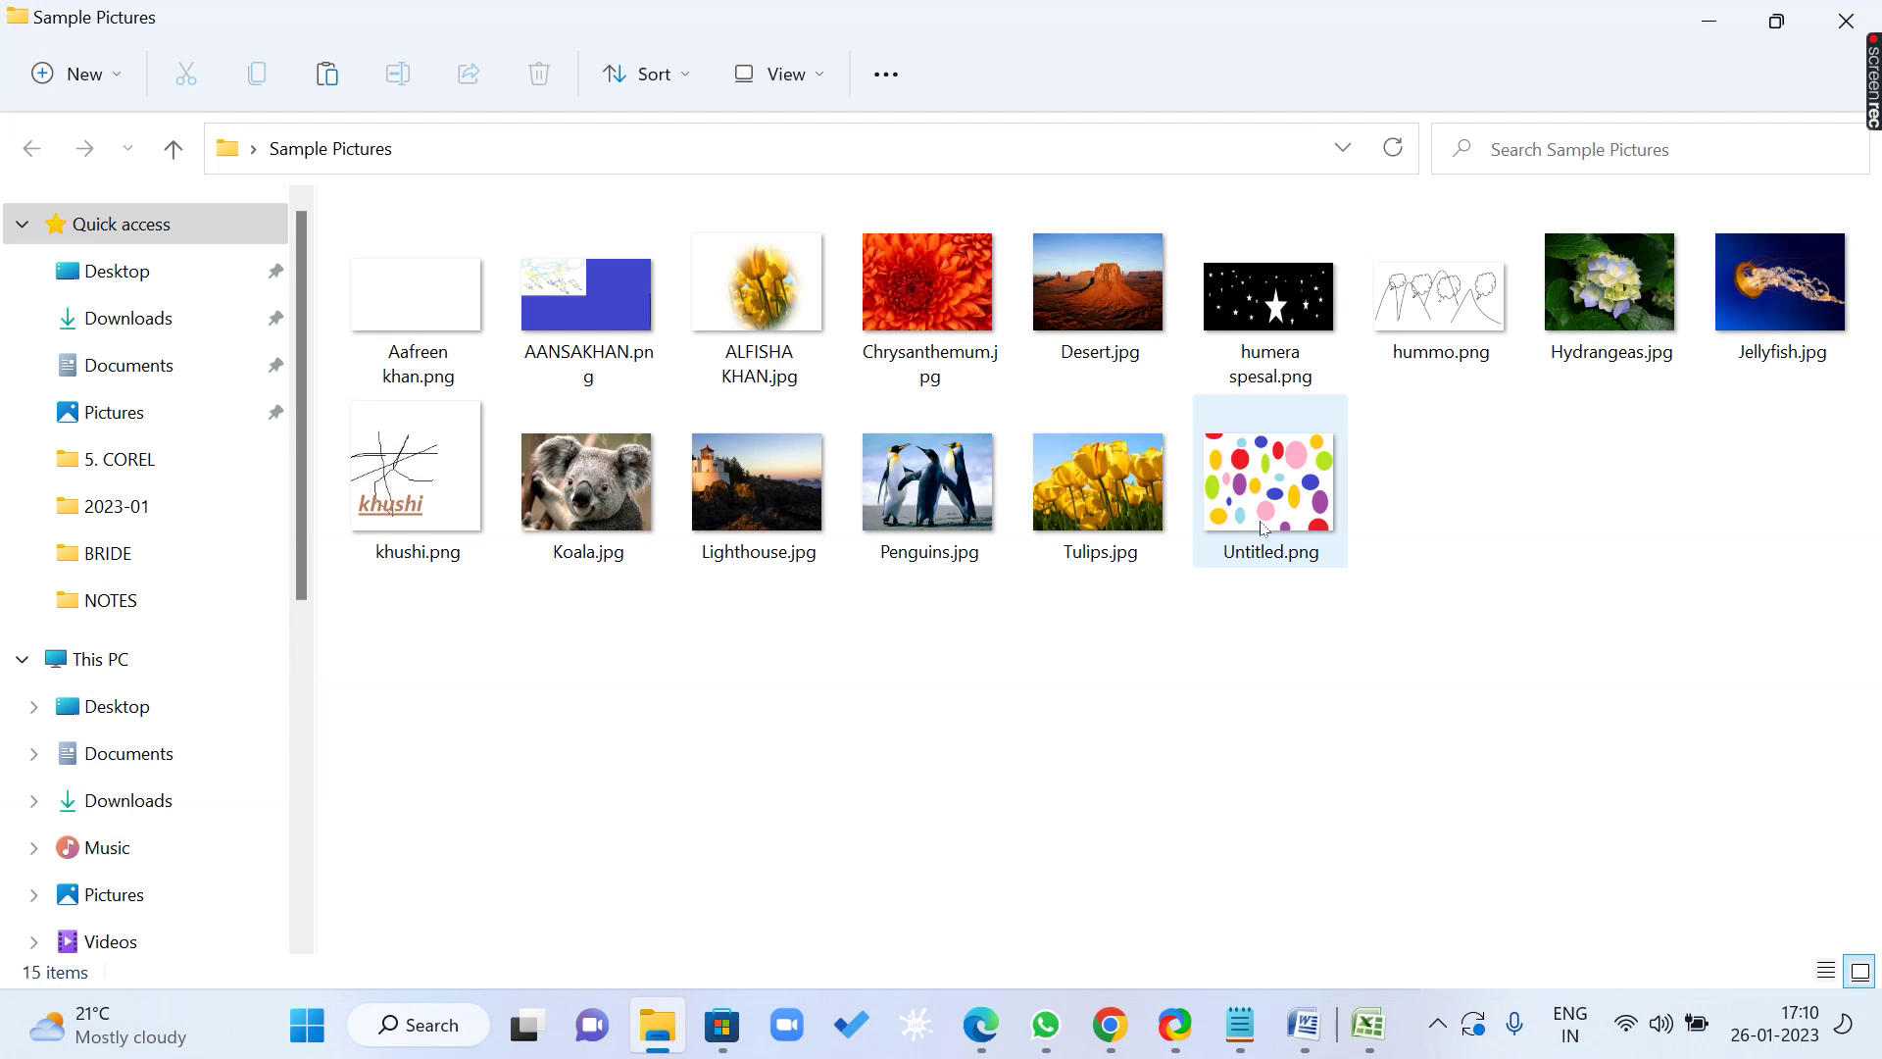
{"action": "left_click", "coordinate": [1818, 32]}
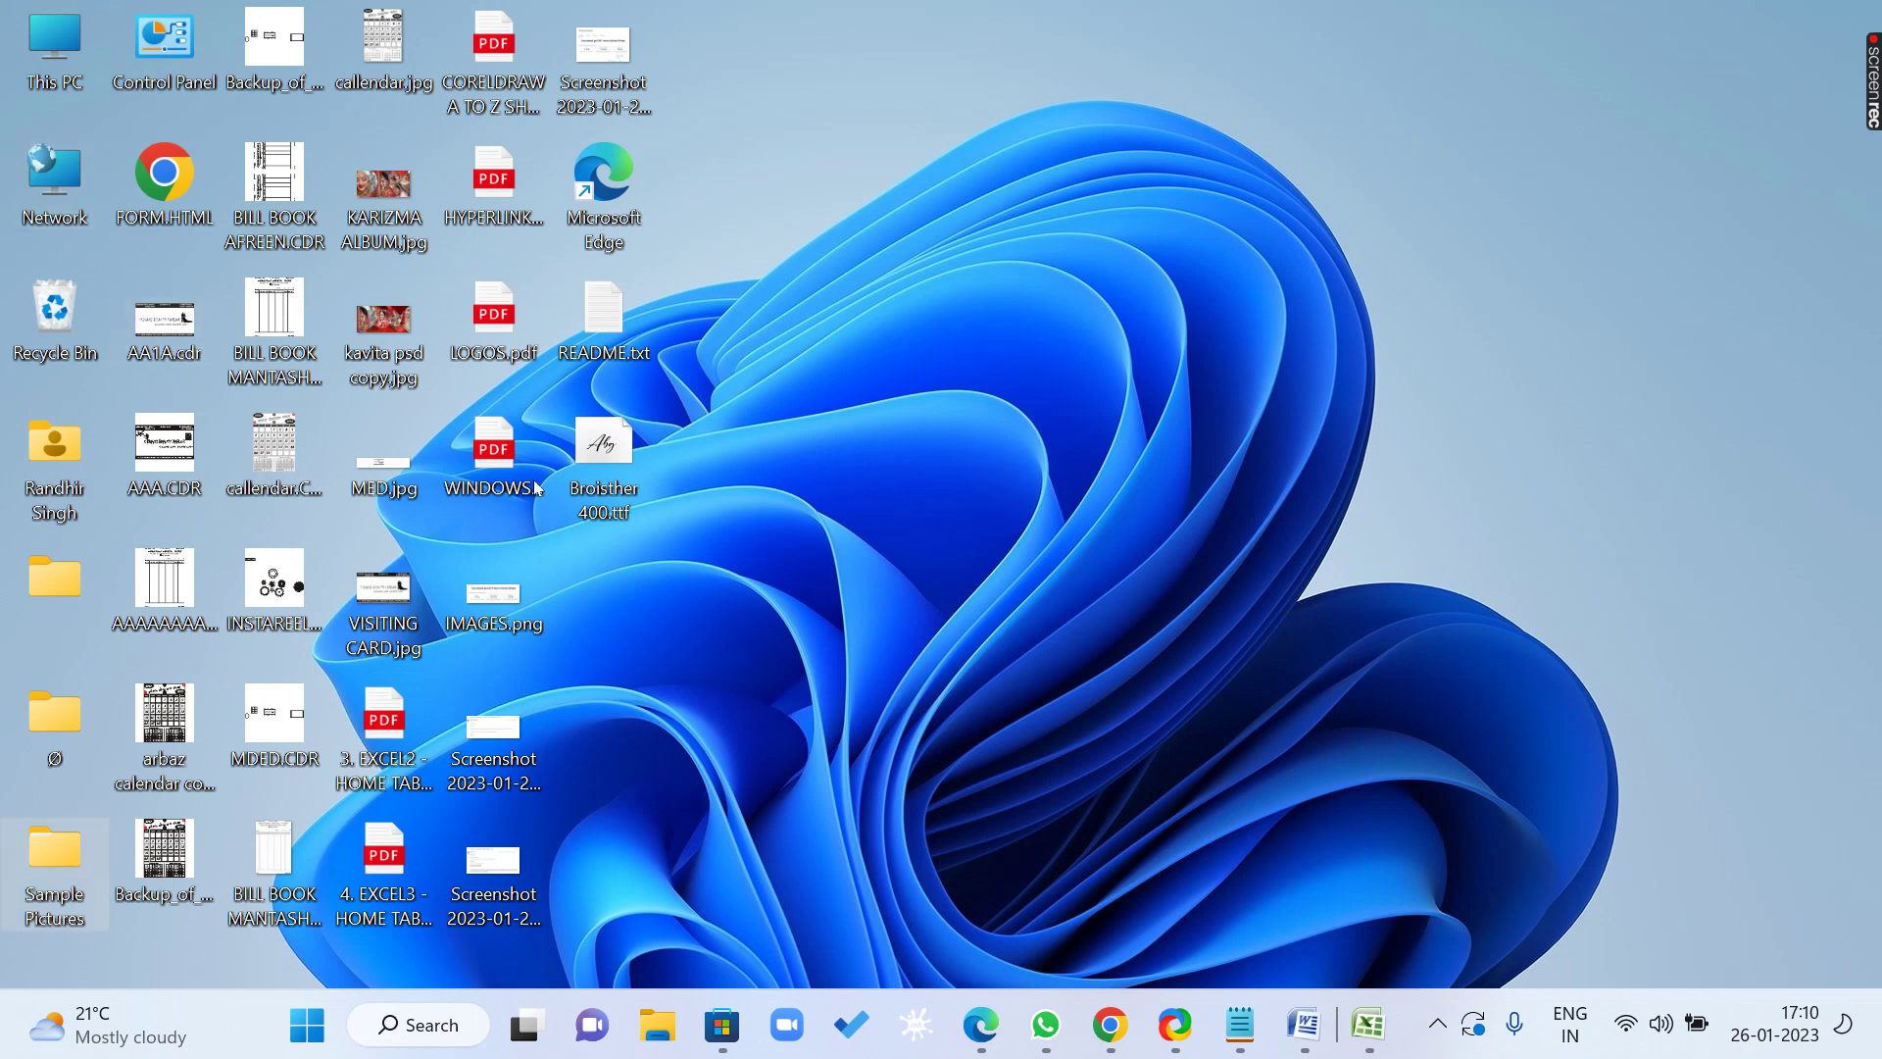
Open the "psd copy" JPG below KARIZMA ALBUM.jpg on the desktop, view the picture and close it.
{"action": "right_click", "coordinate": [383, 327]}
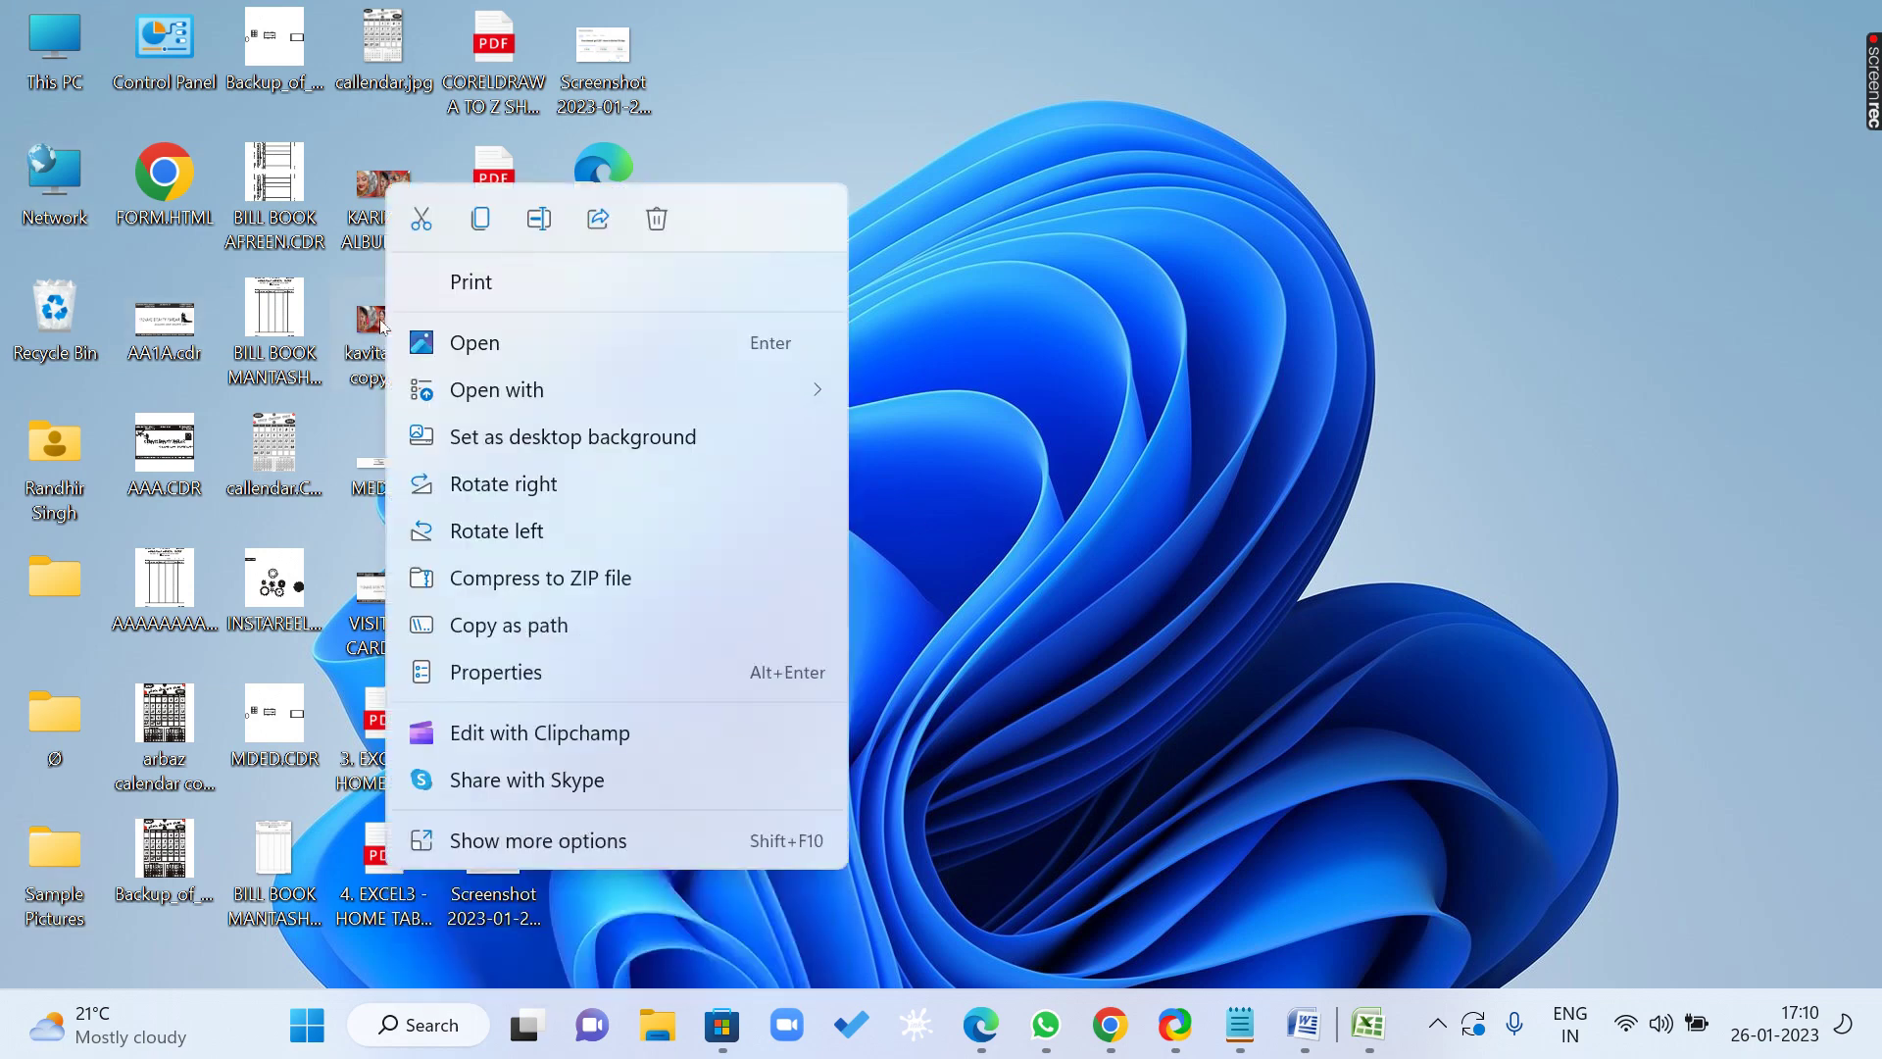
{"action": "left_click", "coordinate": [490, 353]}
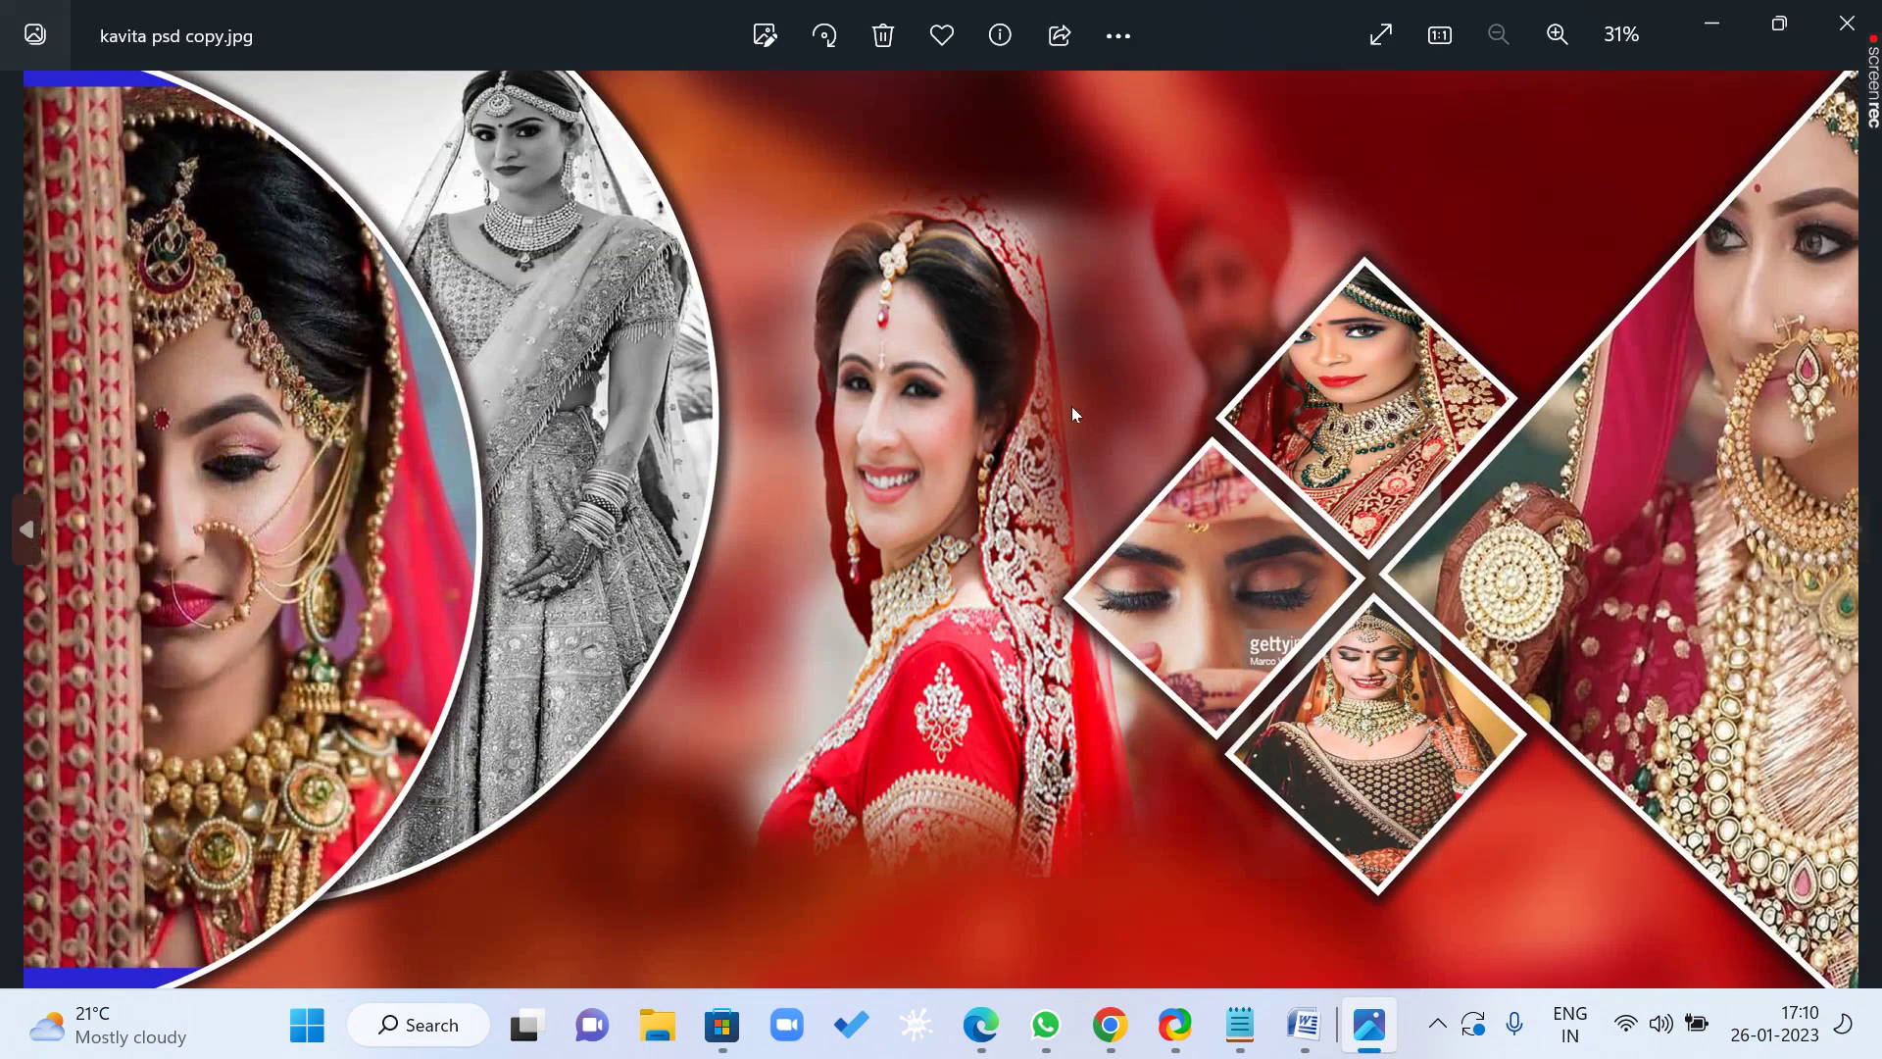
{"action": "mouse_move", "coordinate": [1872, 61]}
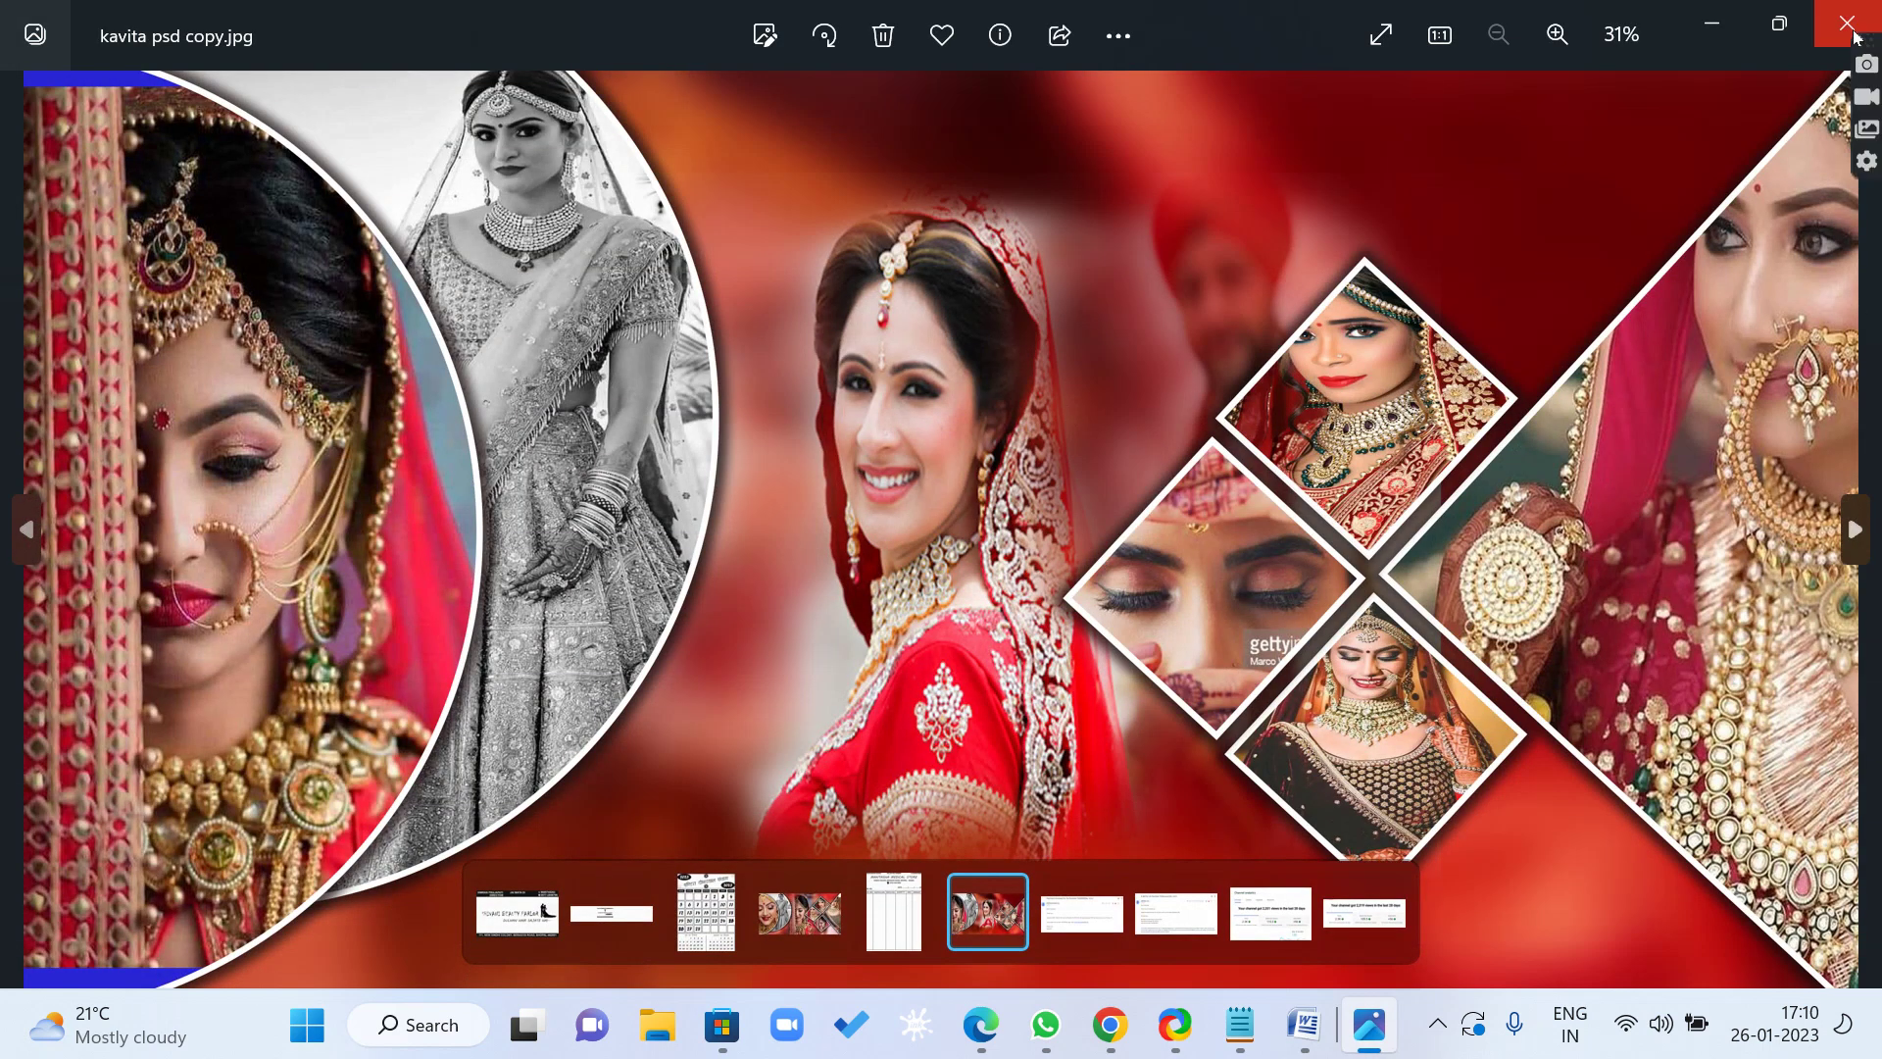
{"action": "left_click", "coordinate": [1846, 21]}
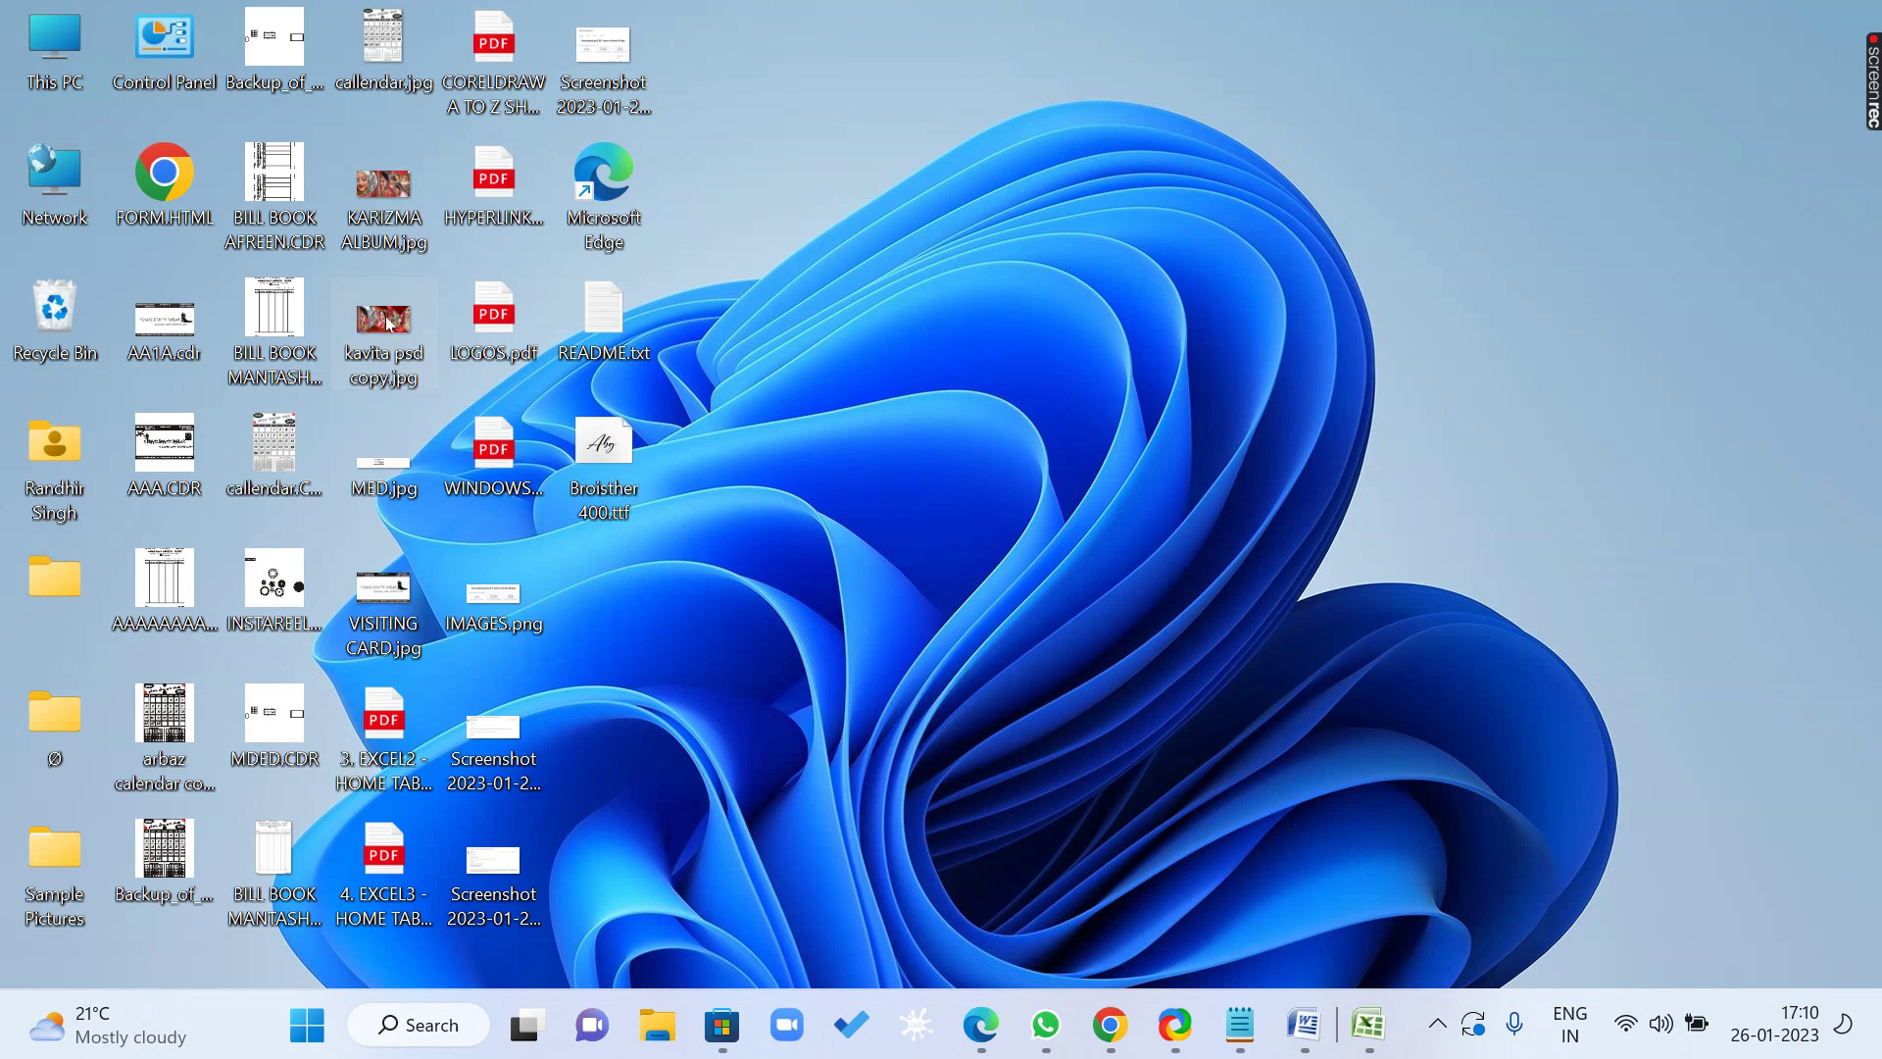
Copy the KARIZMA ALBUM.jpg image from the desktop to the clipboard.
{"action": "right_click", "coordinate": [388, 188]}
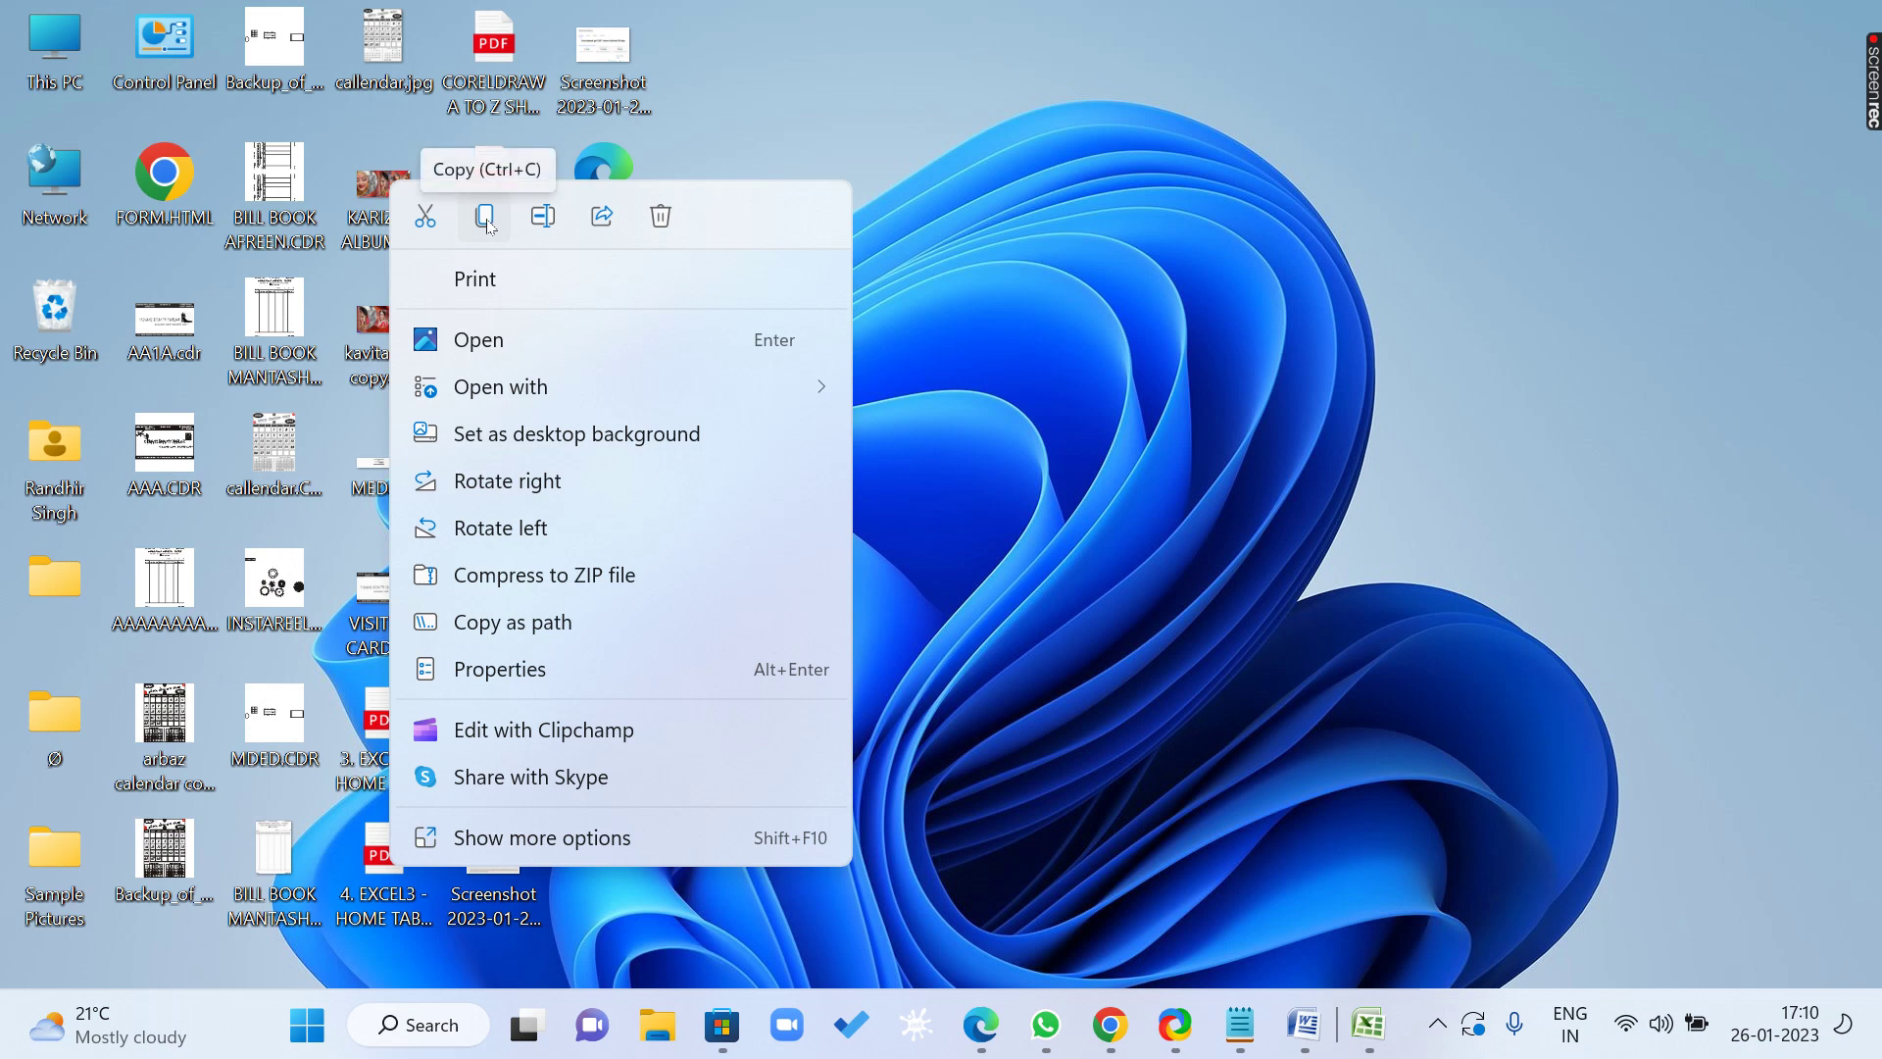
{"action": "left_click", "coordinate": [485, 217]}
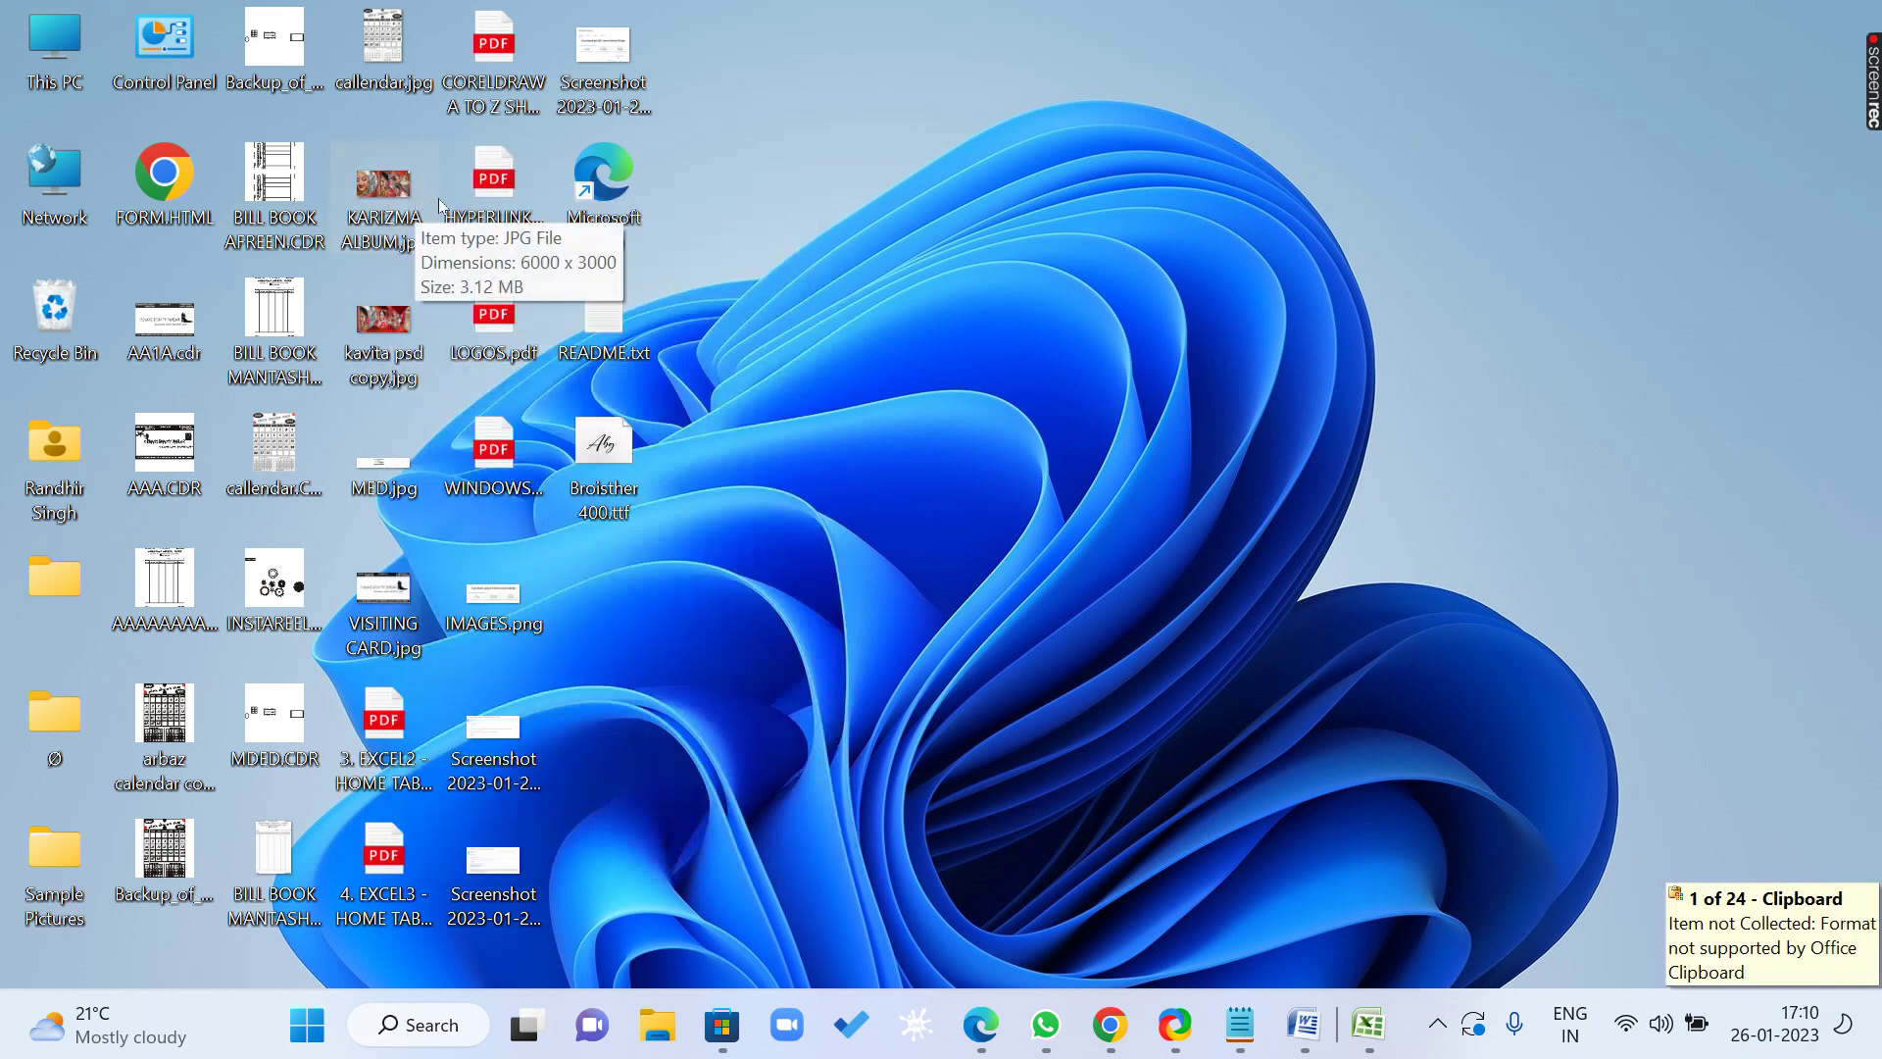
{"action": "right_click", "coordinate": [384, 183]}
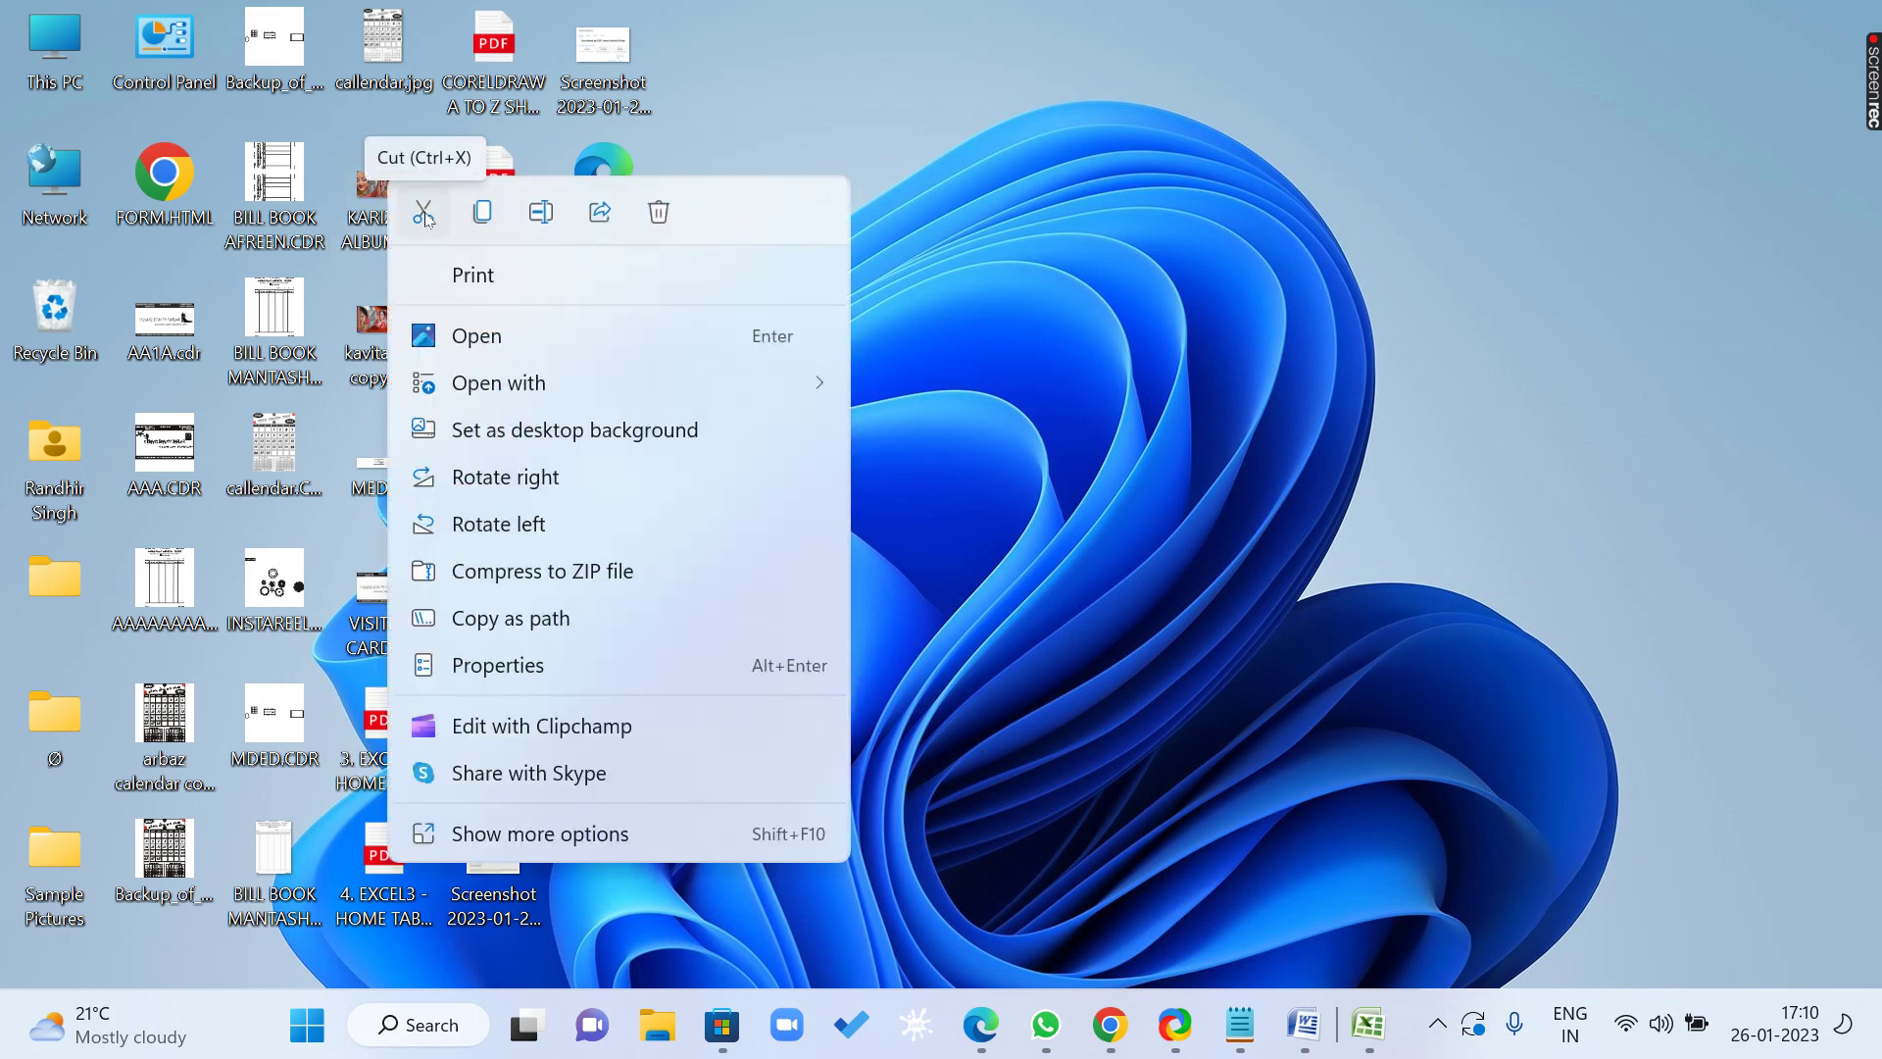
{"action": "left_click", "coordinate": [666, 140]}
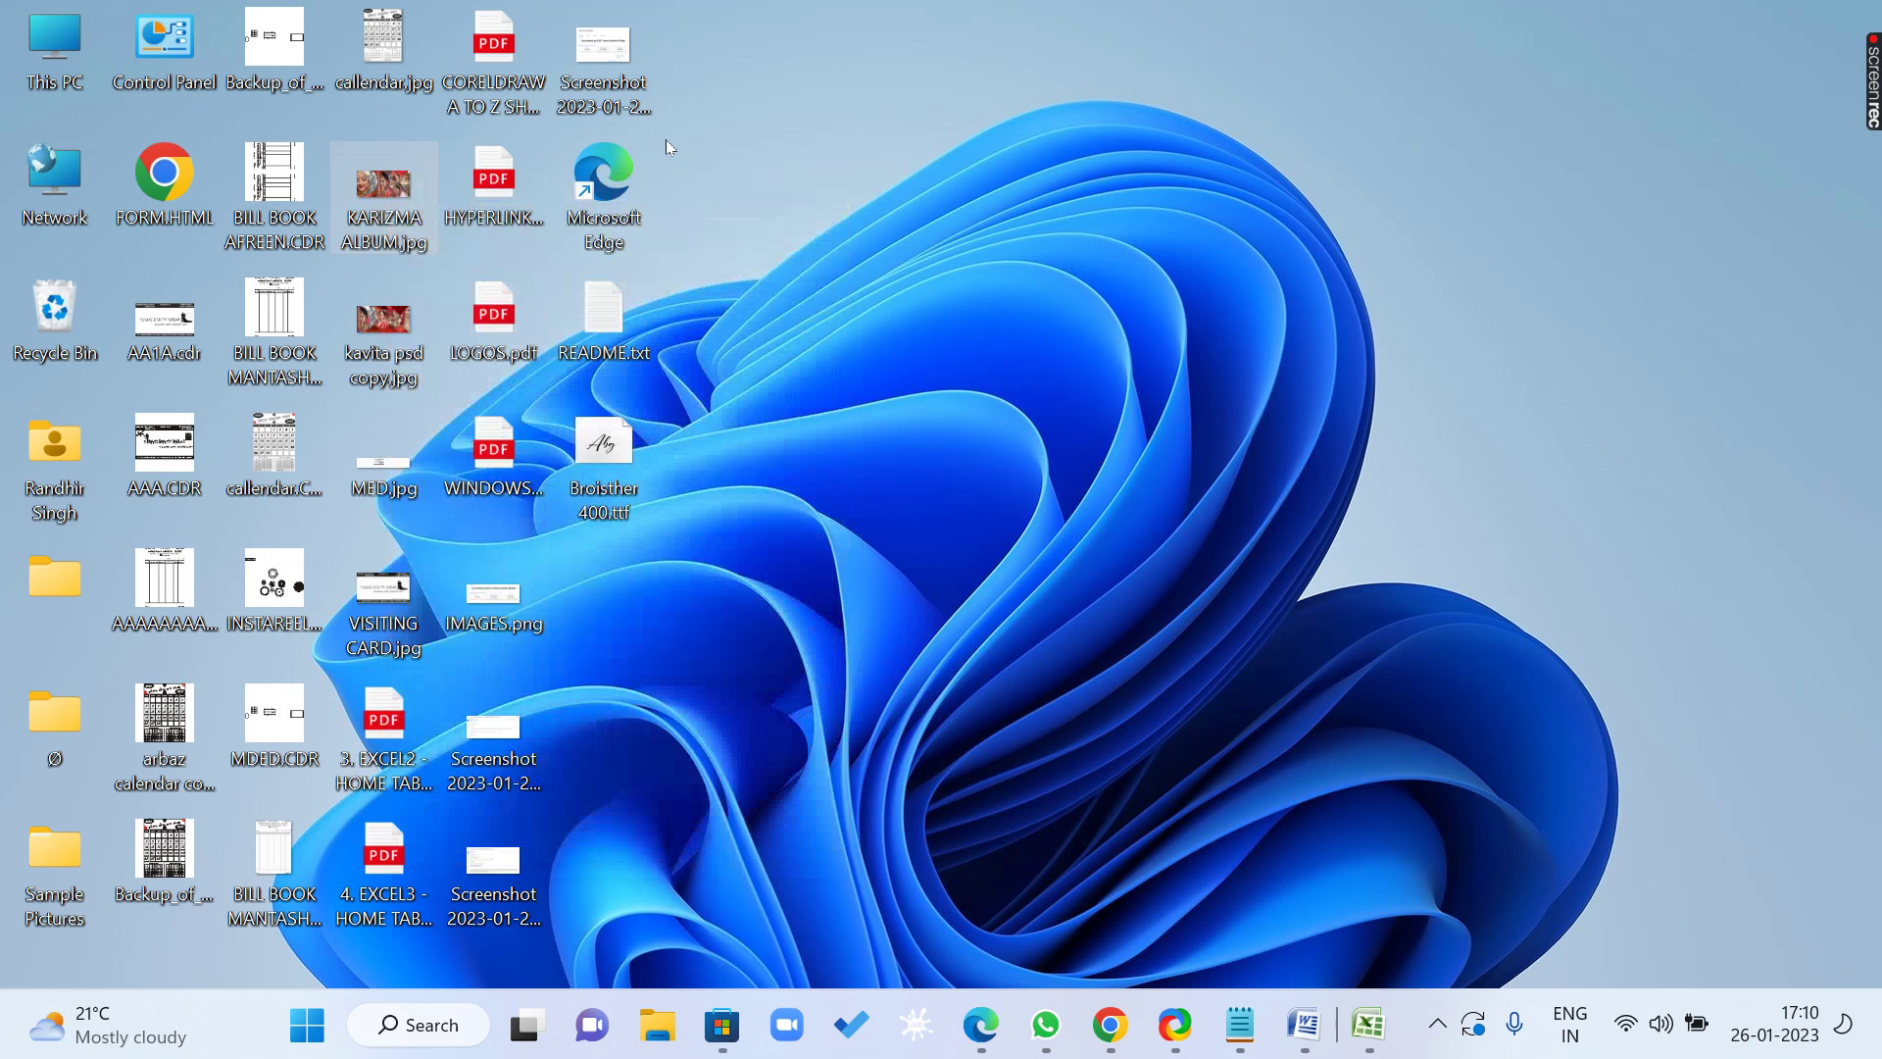
{"action": "right_click", "coordinate": [377, 182]}
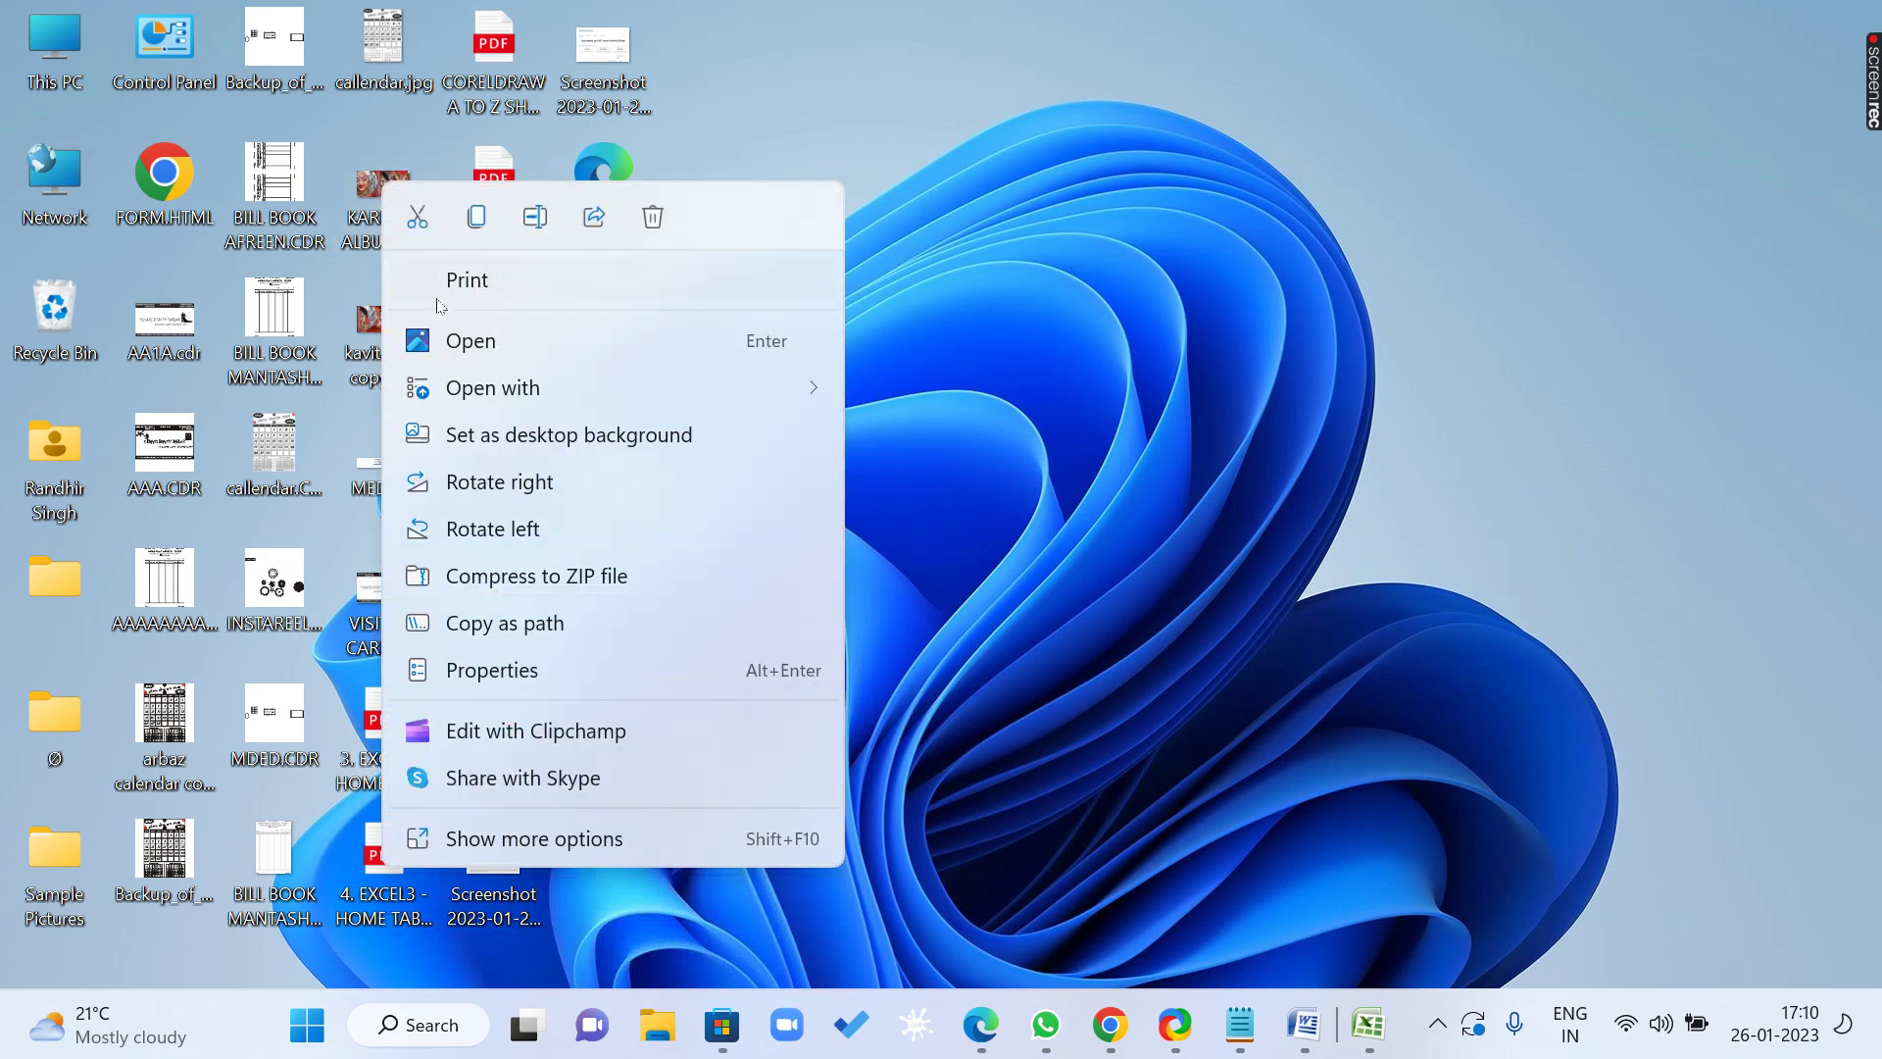
{"action": "left_click", "coordinate": [478, 216]}
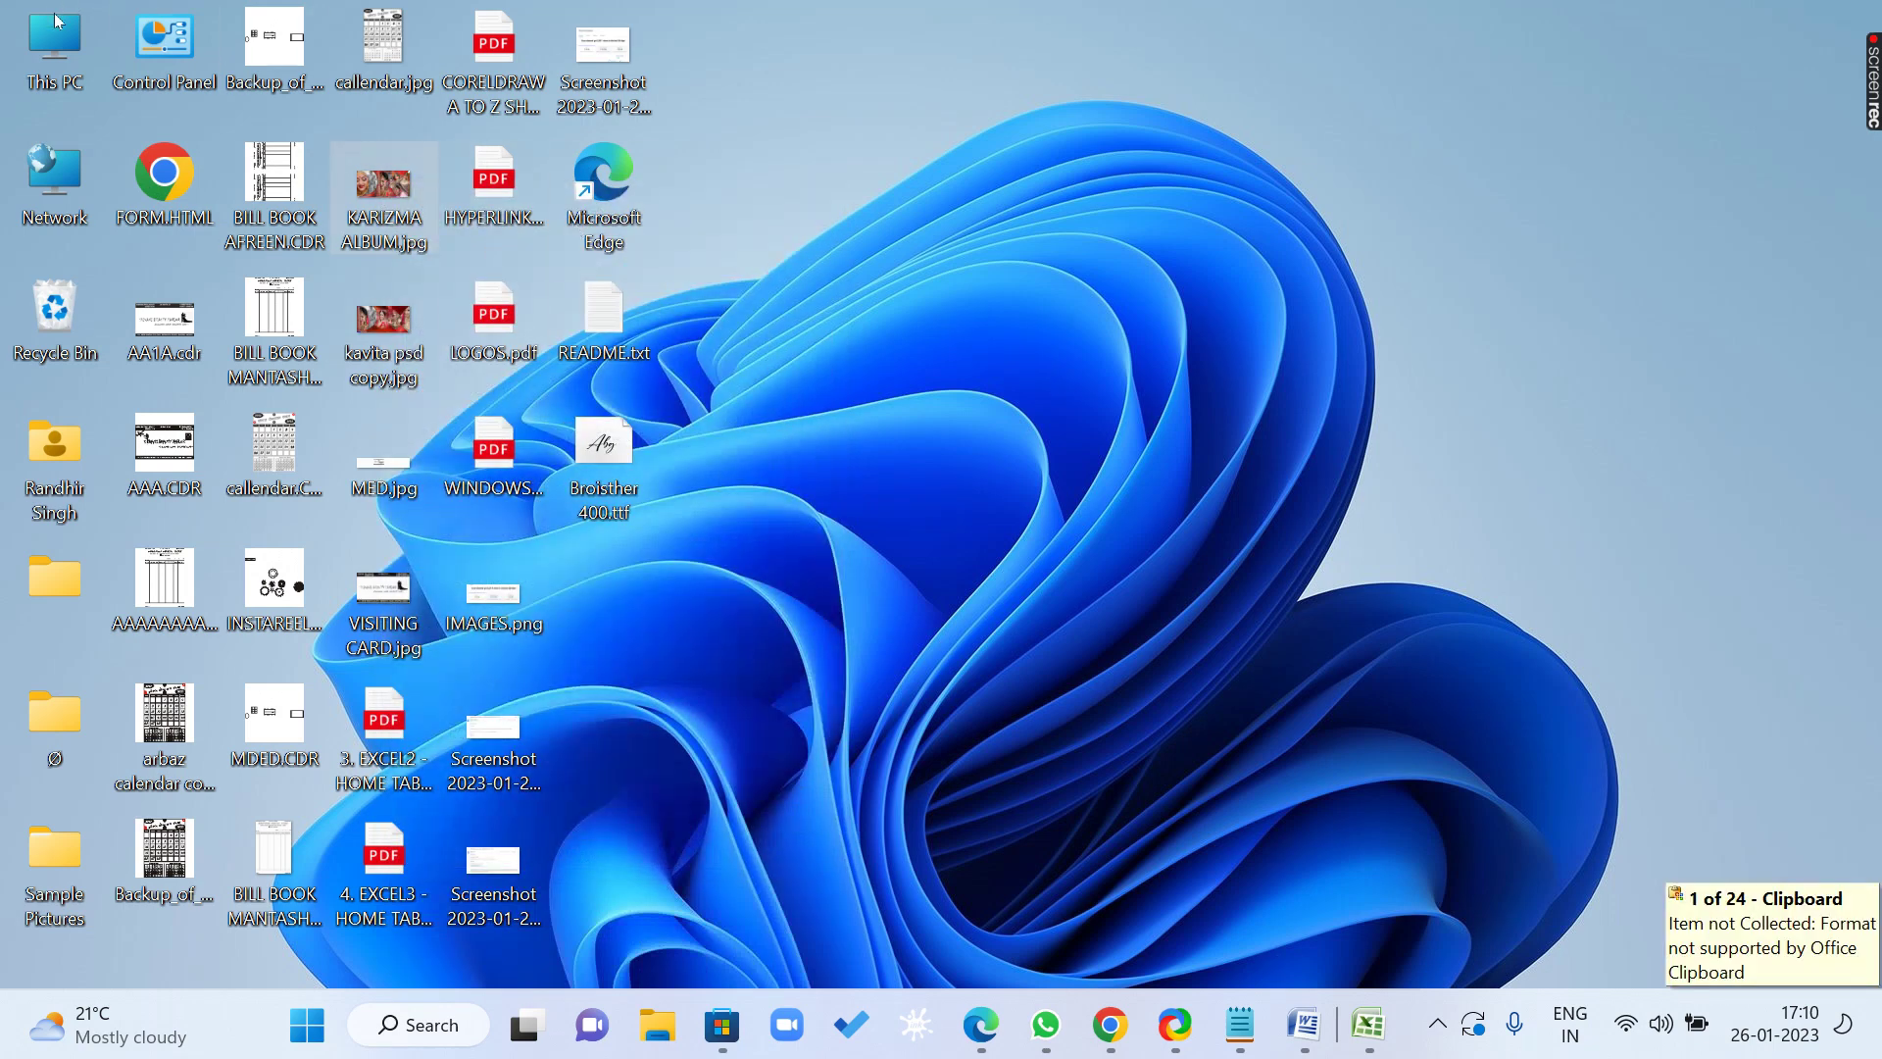
Open USB Drive (E:) through This PC and paste the copied image into its root folder.
{"action": "right_click", "coordinate": [52, 35]}
{"action": "left_click", "coordinate": [91, 55]}
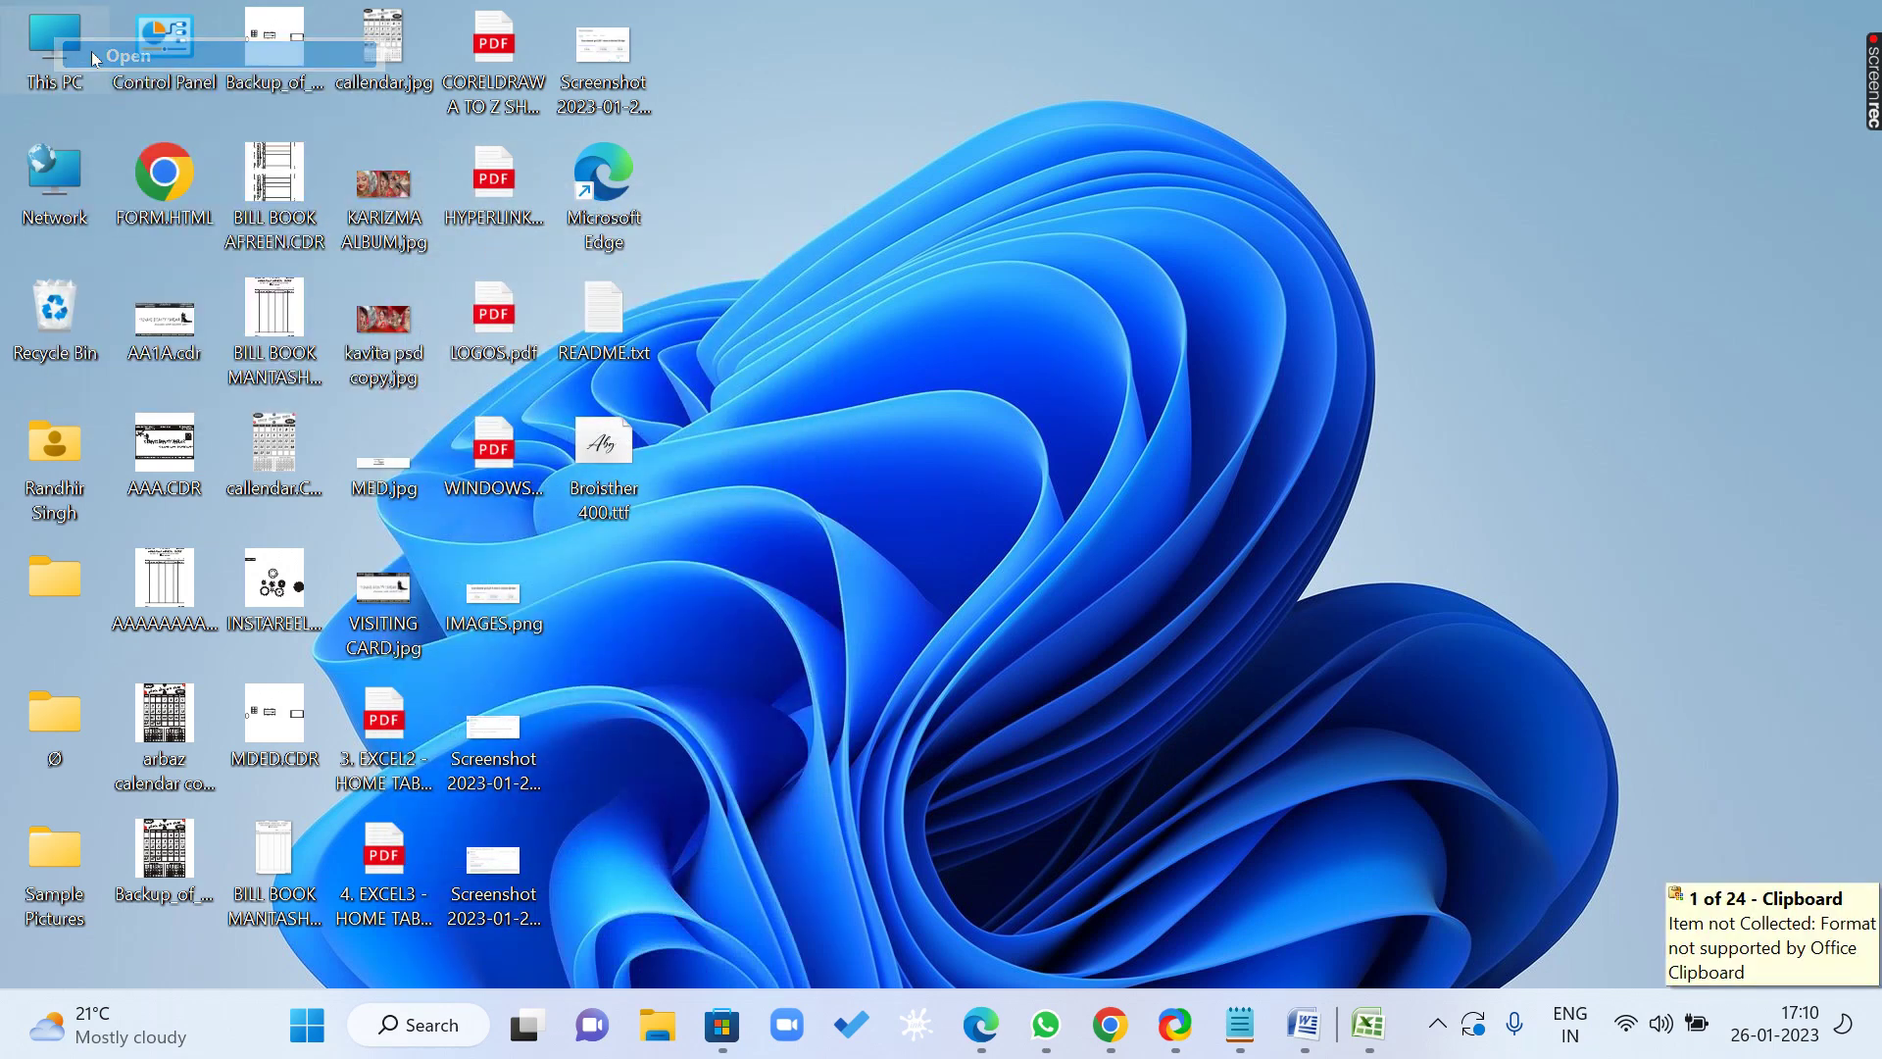
{"action": "right_click", "coordinate": [1140, 440]}
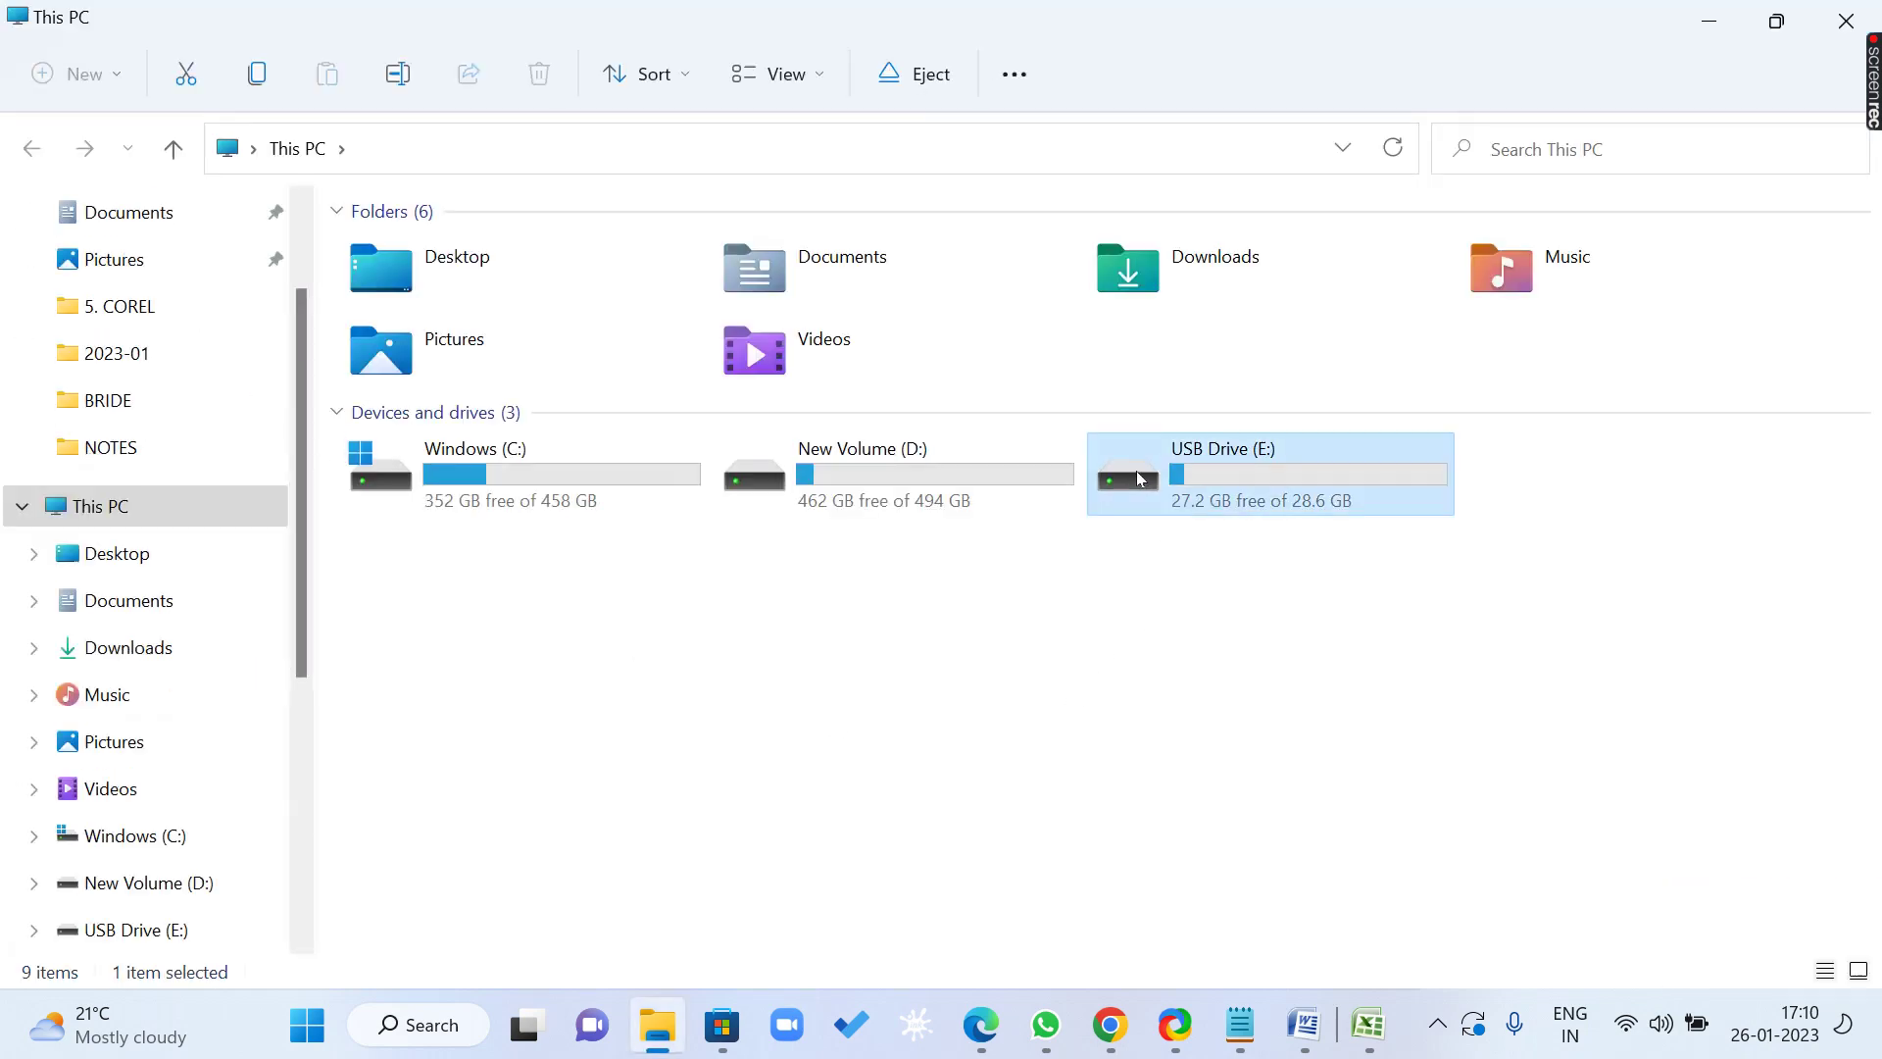
{"action": "key", "text": "Escape"}
{"action": "key", "text": "Return"}
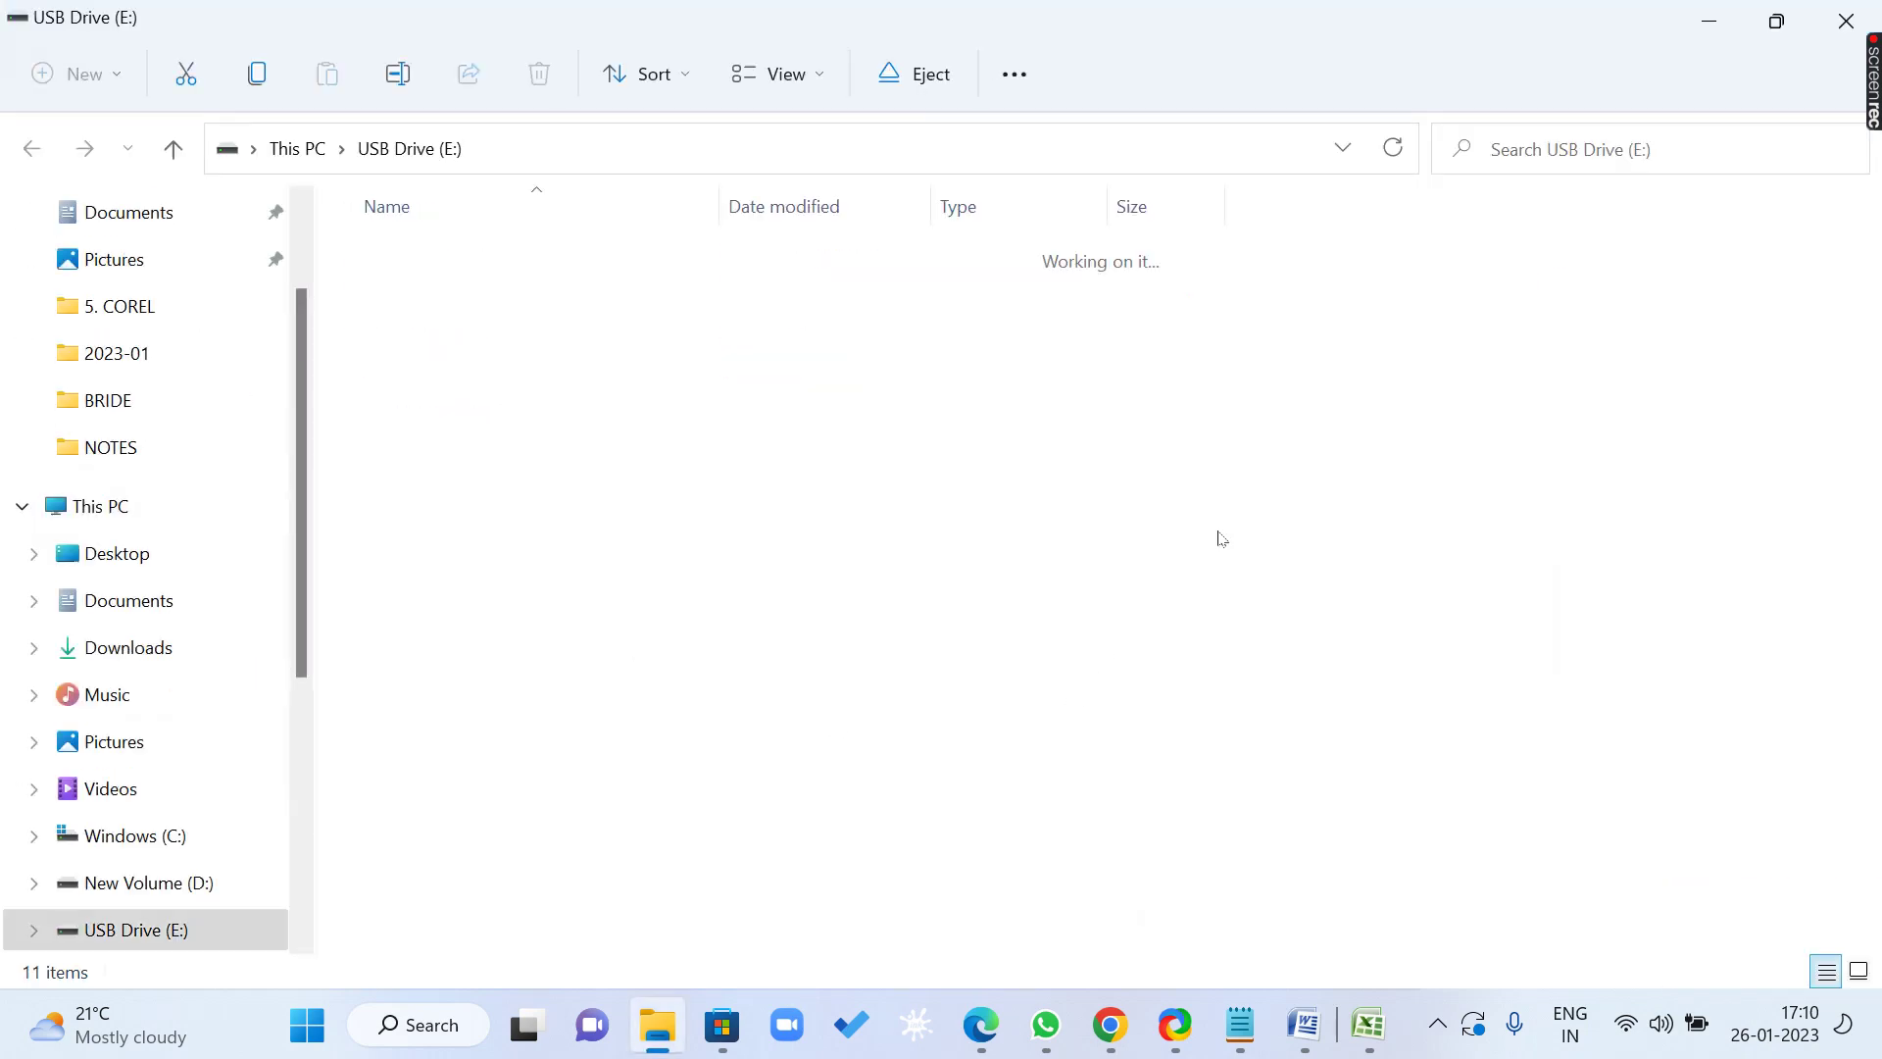
{"action": "right_click", "coordinate": [1503, 567]}
{"action": "left_click", "coordinate": [1137, 447]}
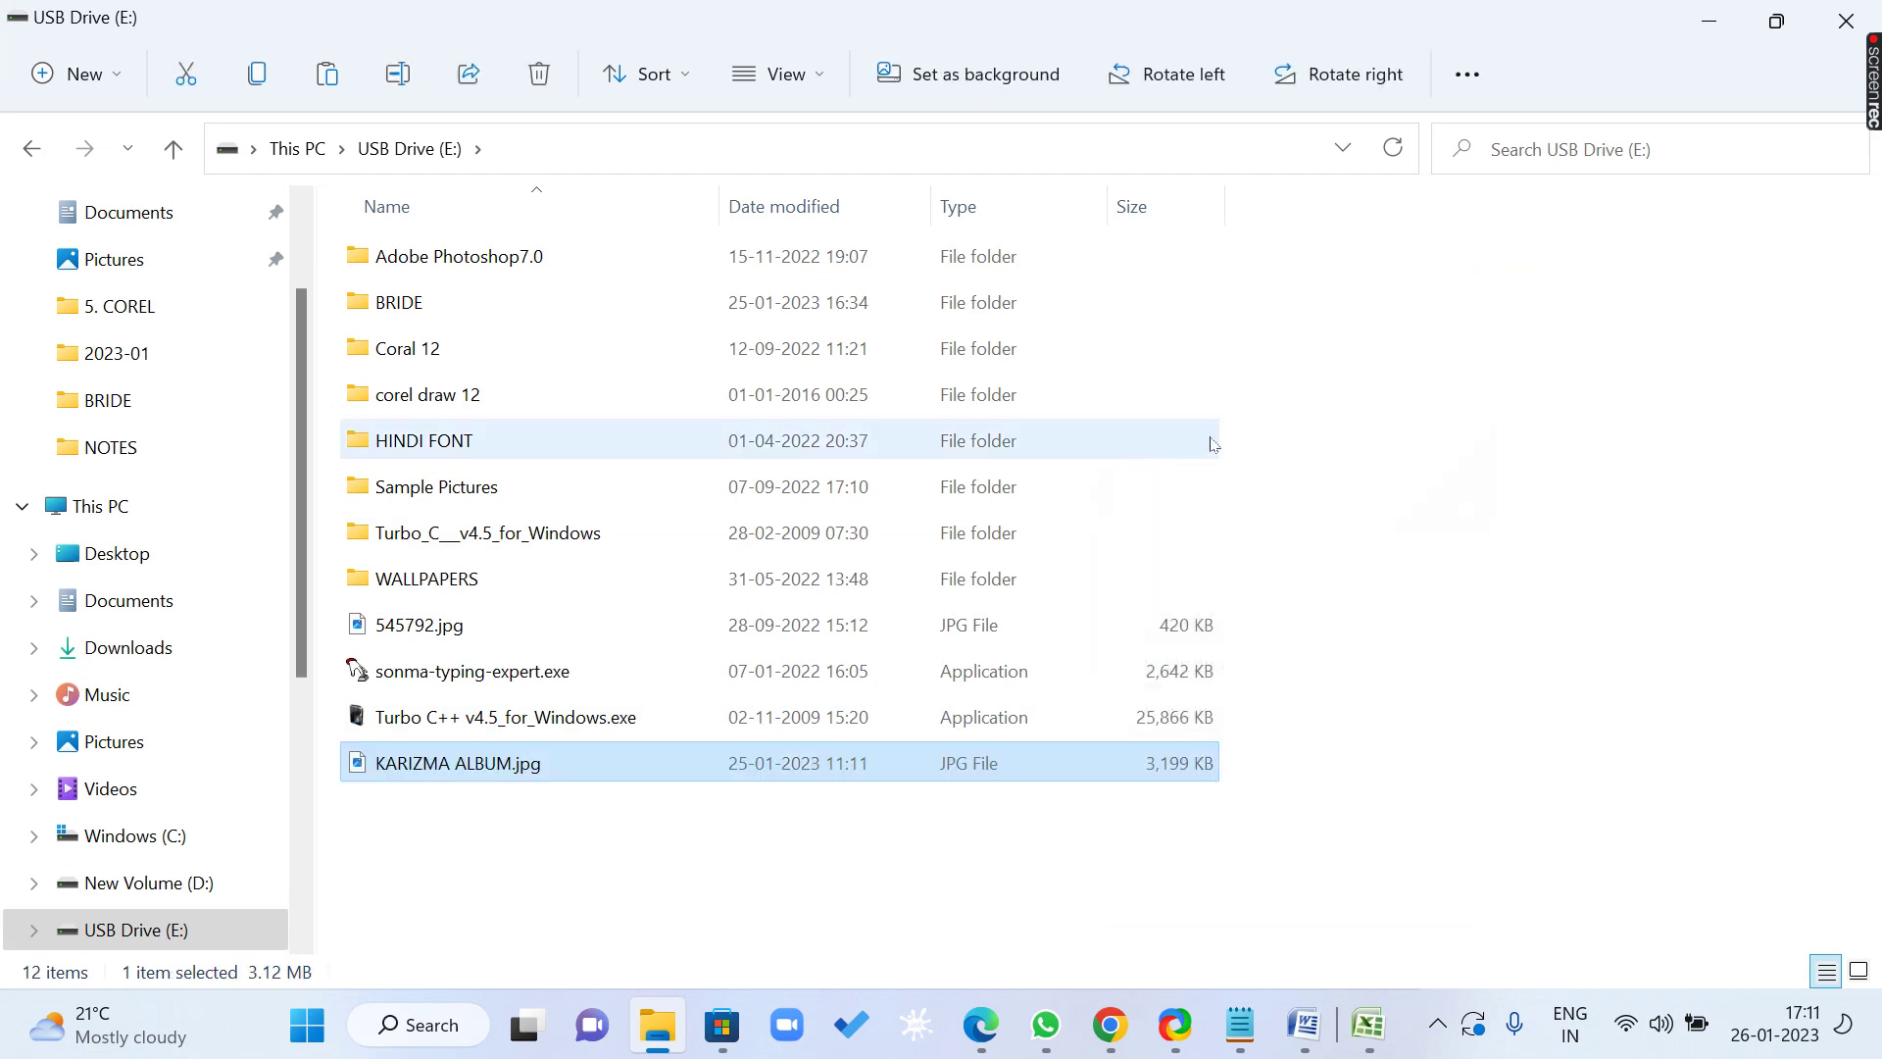
Clear the file selection, close the USB Drive (E:) window and refresh the desktop.
{"action": "left_click", "coordinate": [549, 625]}
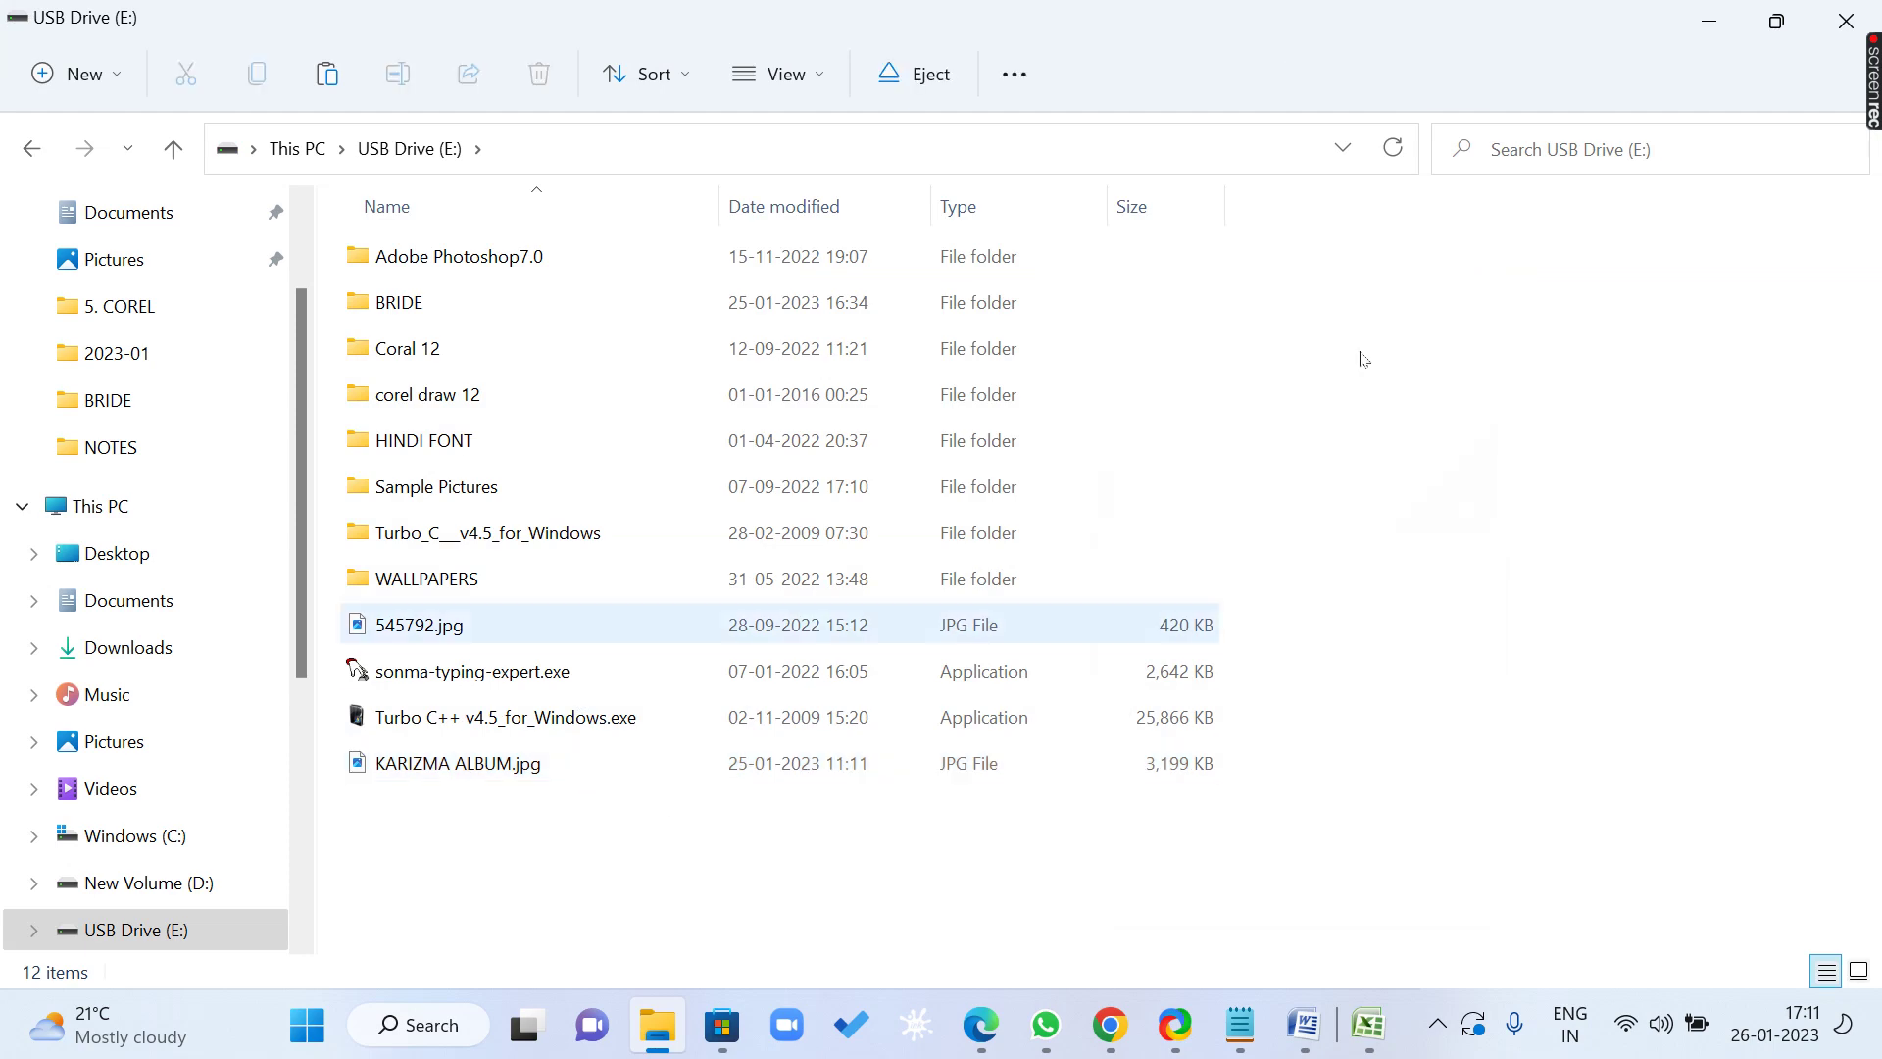
{"action": "left_click", "coordinate": [1846, 19]}
{"action": "right_click", "coordinate": [833, 239]}
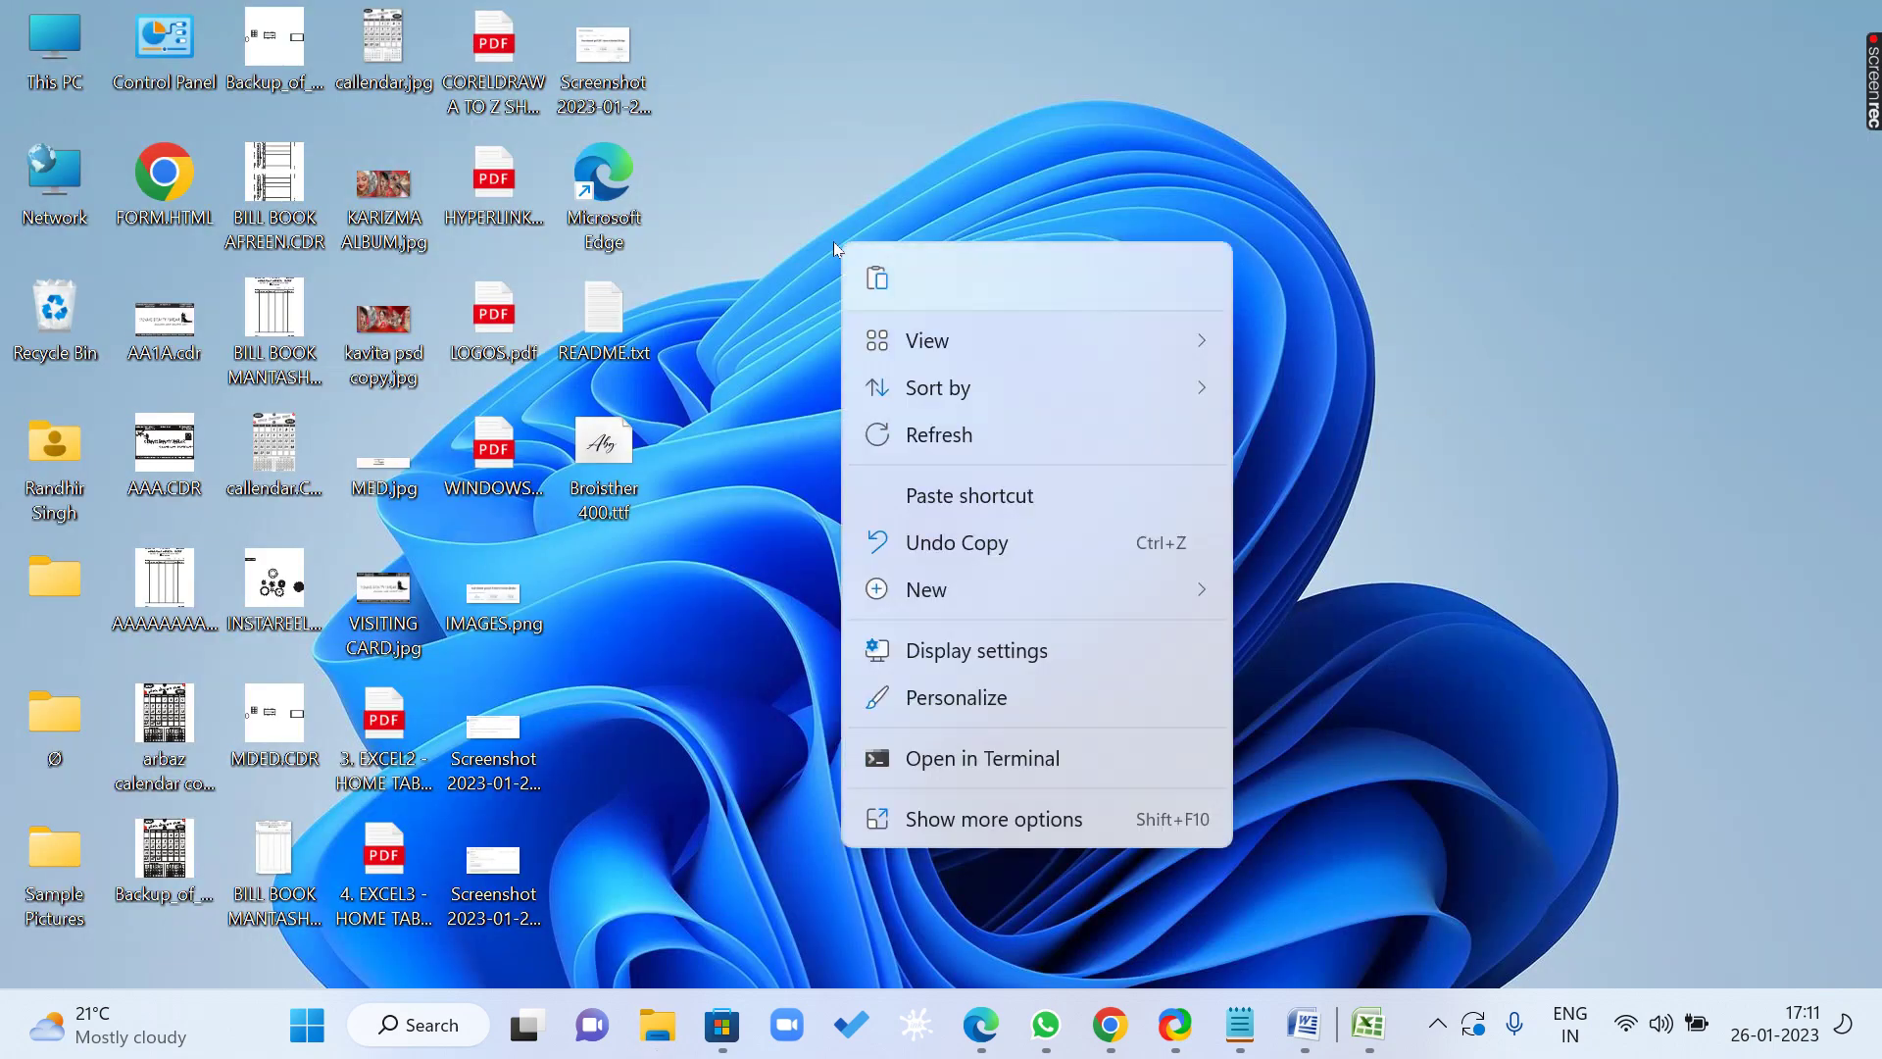
{"action": "left_click", "coordinate": [974, 435]}
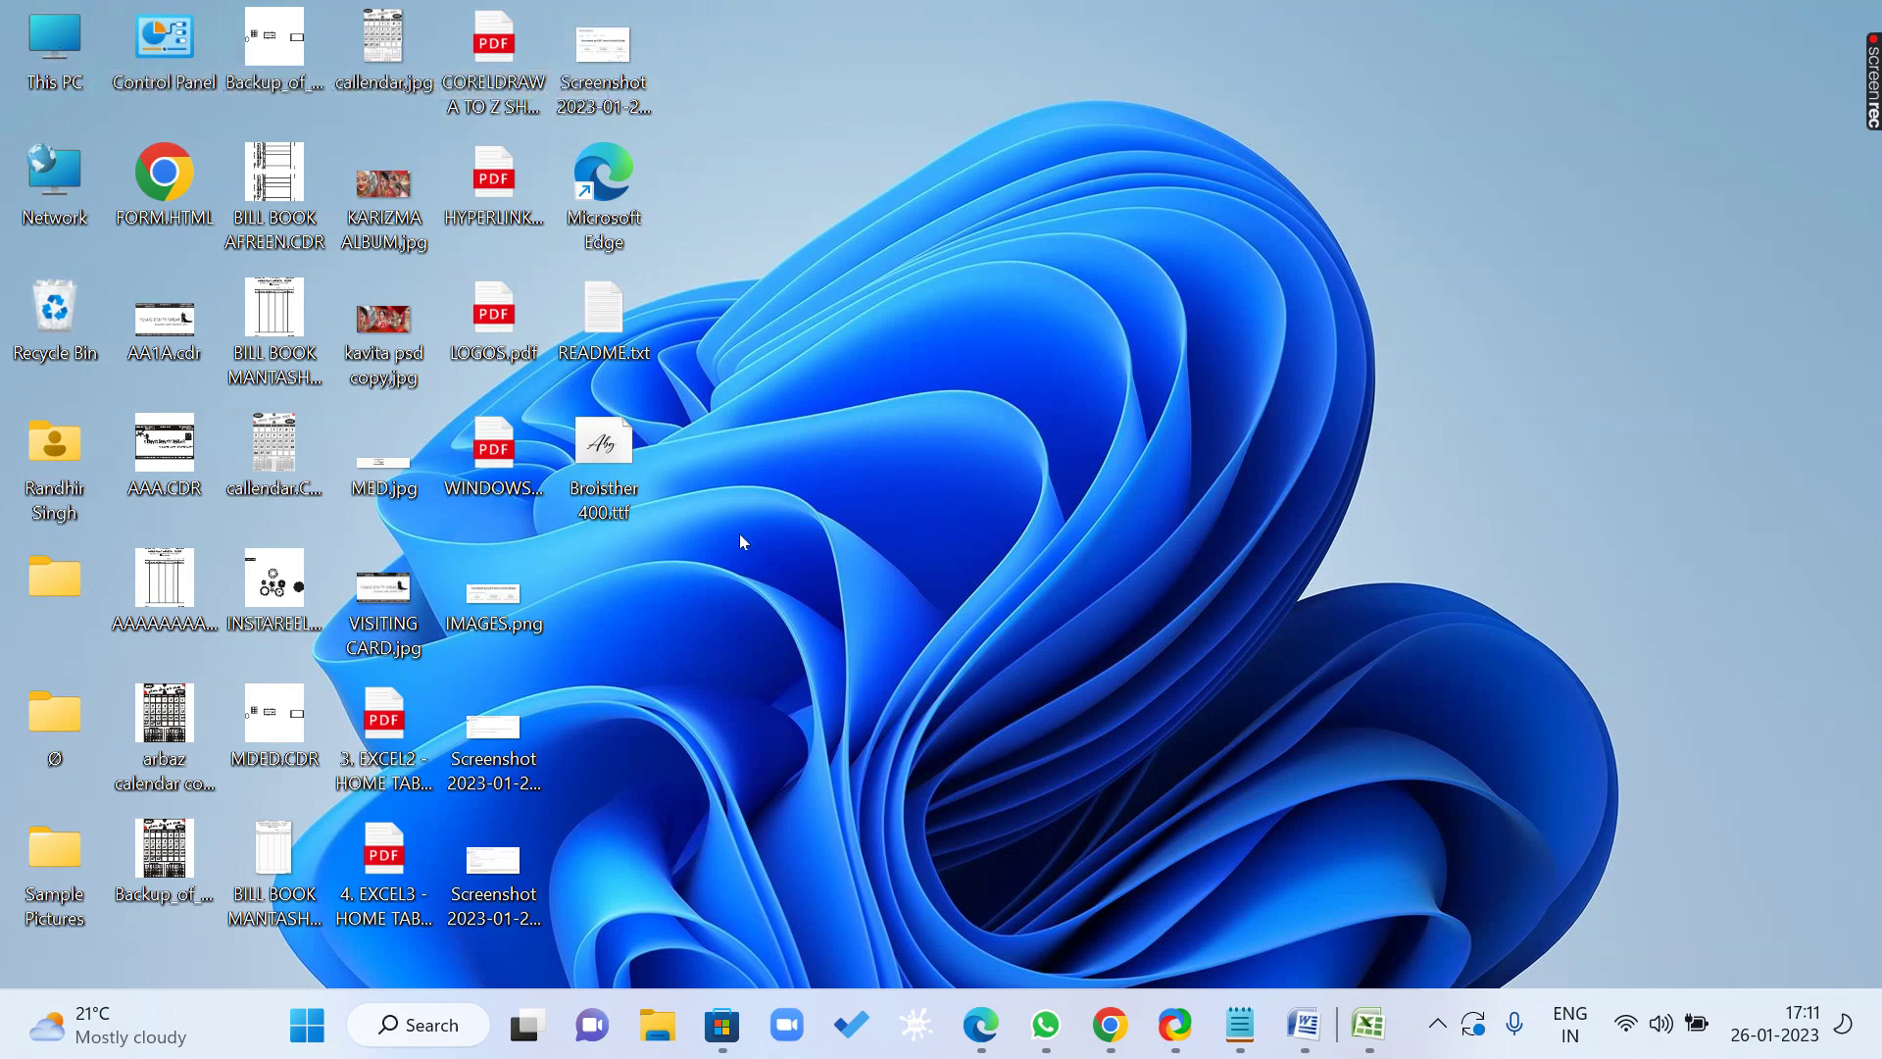
{"action": "right_click", "coordinate": [733, 388]}
{"action": "left_click", "coordinate": [802, 480]}
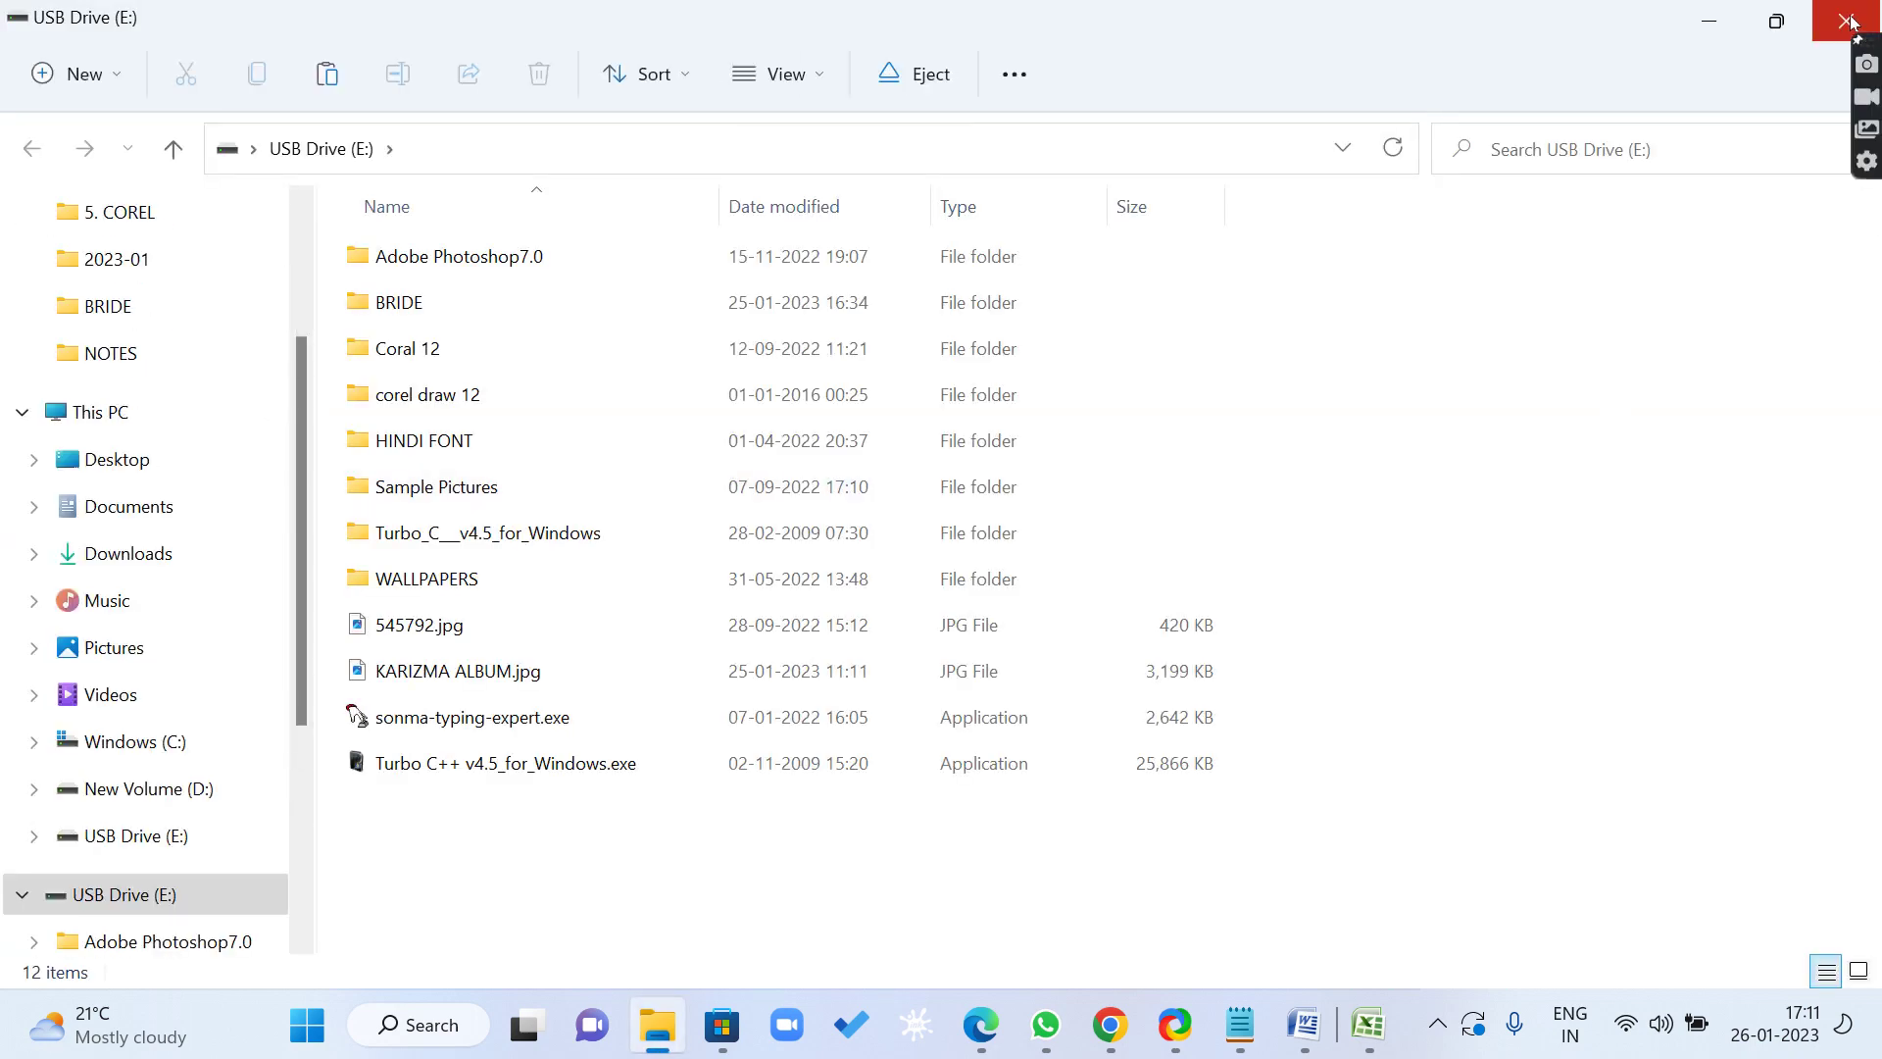
Dismiss the newly opened USB Drive (E:) window and return to the desktop.
{"action": "key", "text": "super+d"}
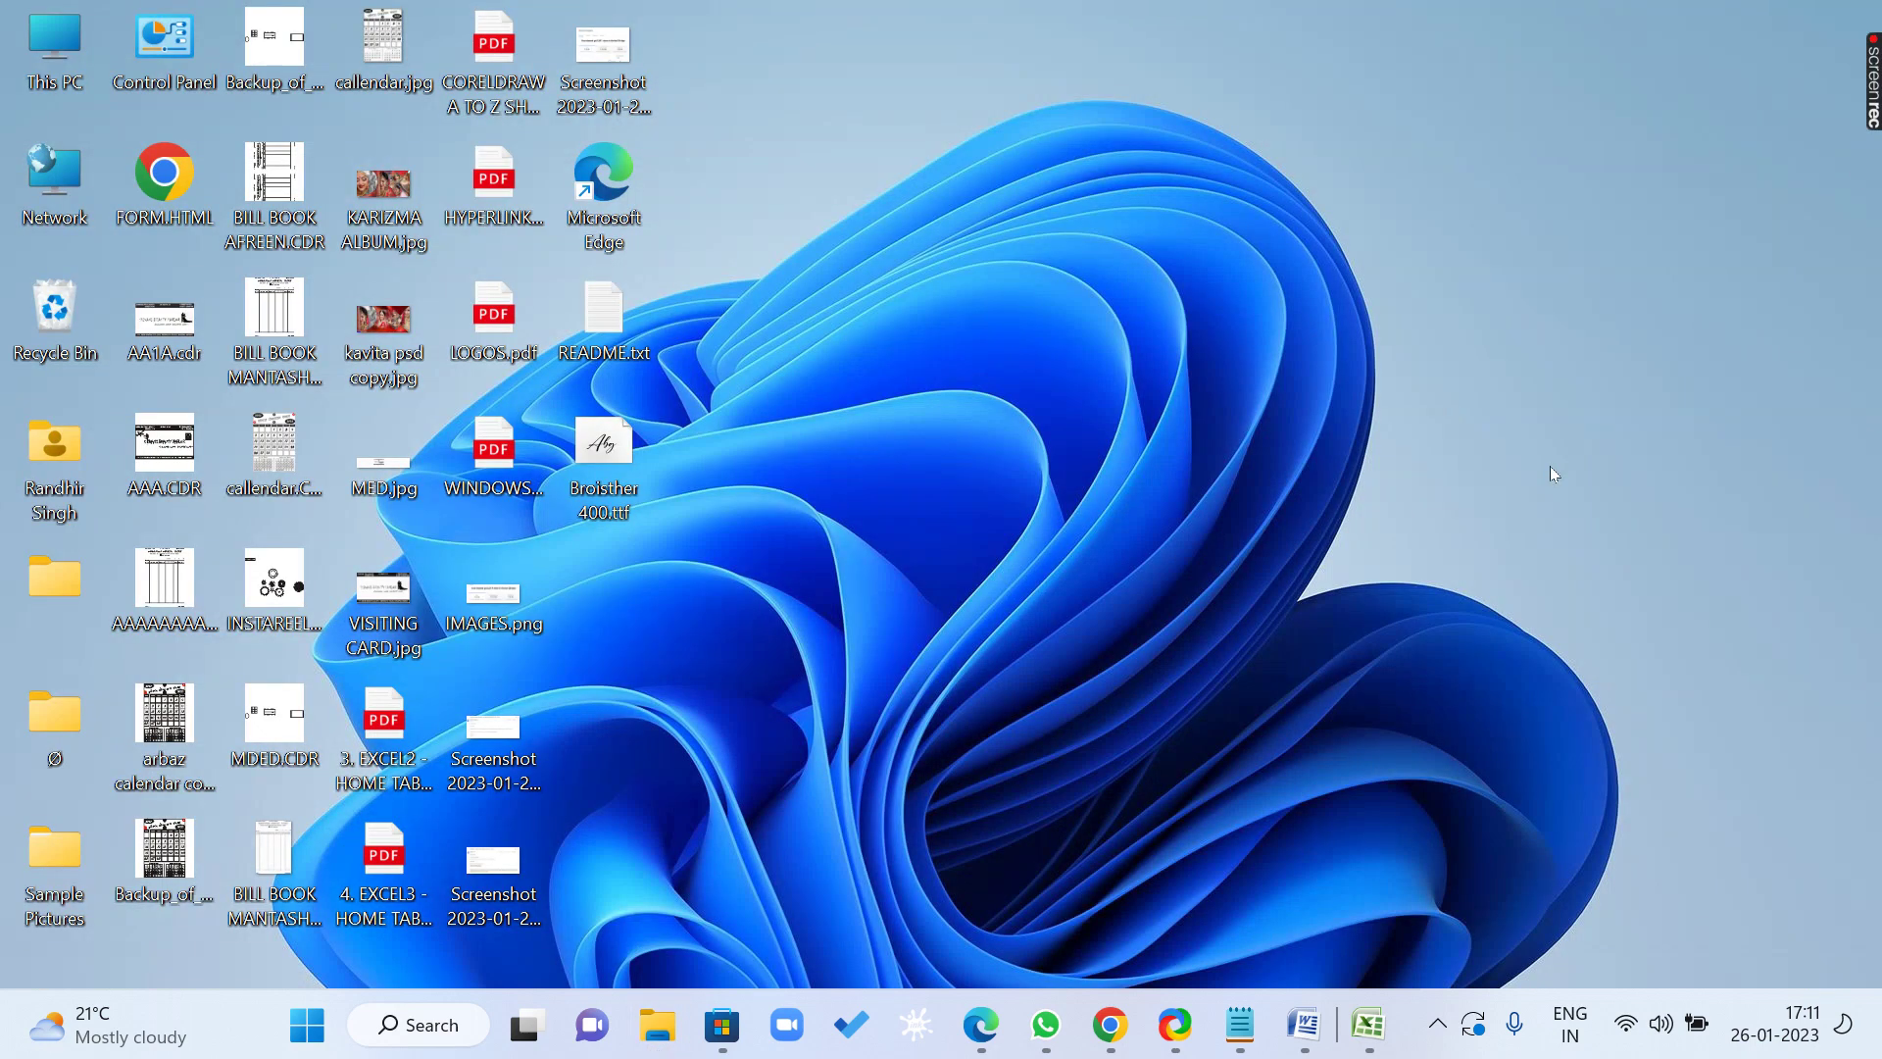
{"action": "right_click", "coordinate": [1008, 312]}
{"action": "left_click", "coordinate": [786, 467]}
Open USB Drive (E:) through This PC and copy its BRIDE folder to the clipboard.
{"action": "right_click", "coordinate": [47, 41]}
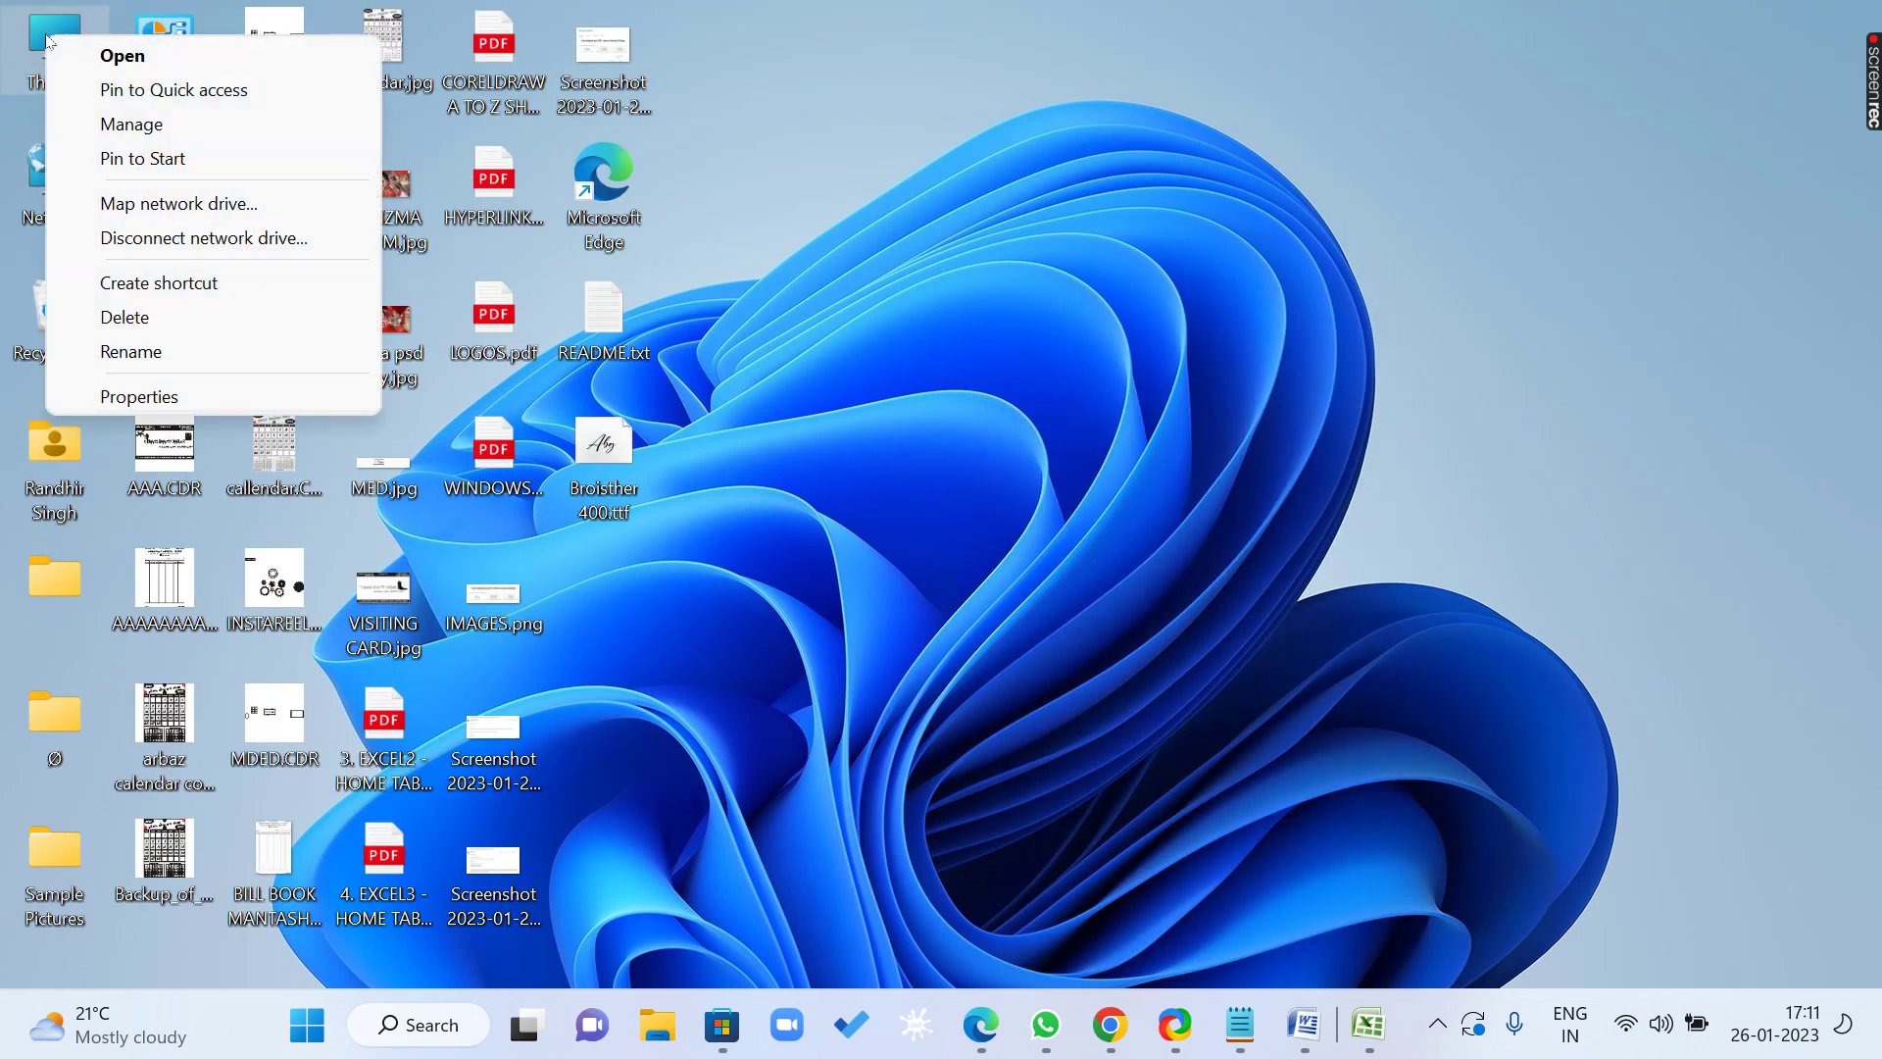
{"action": "left_click", "coordinate": [113, 56]}
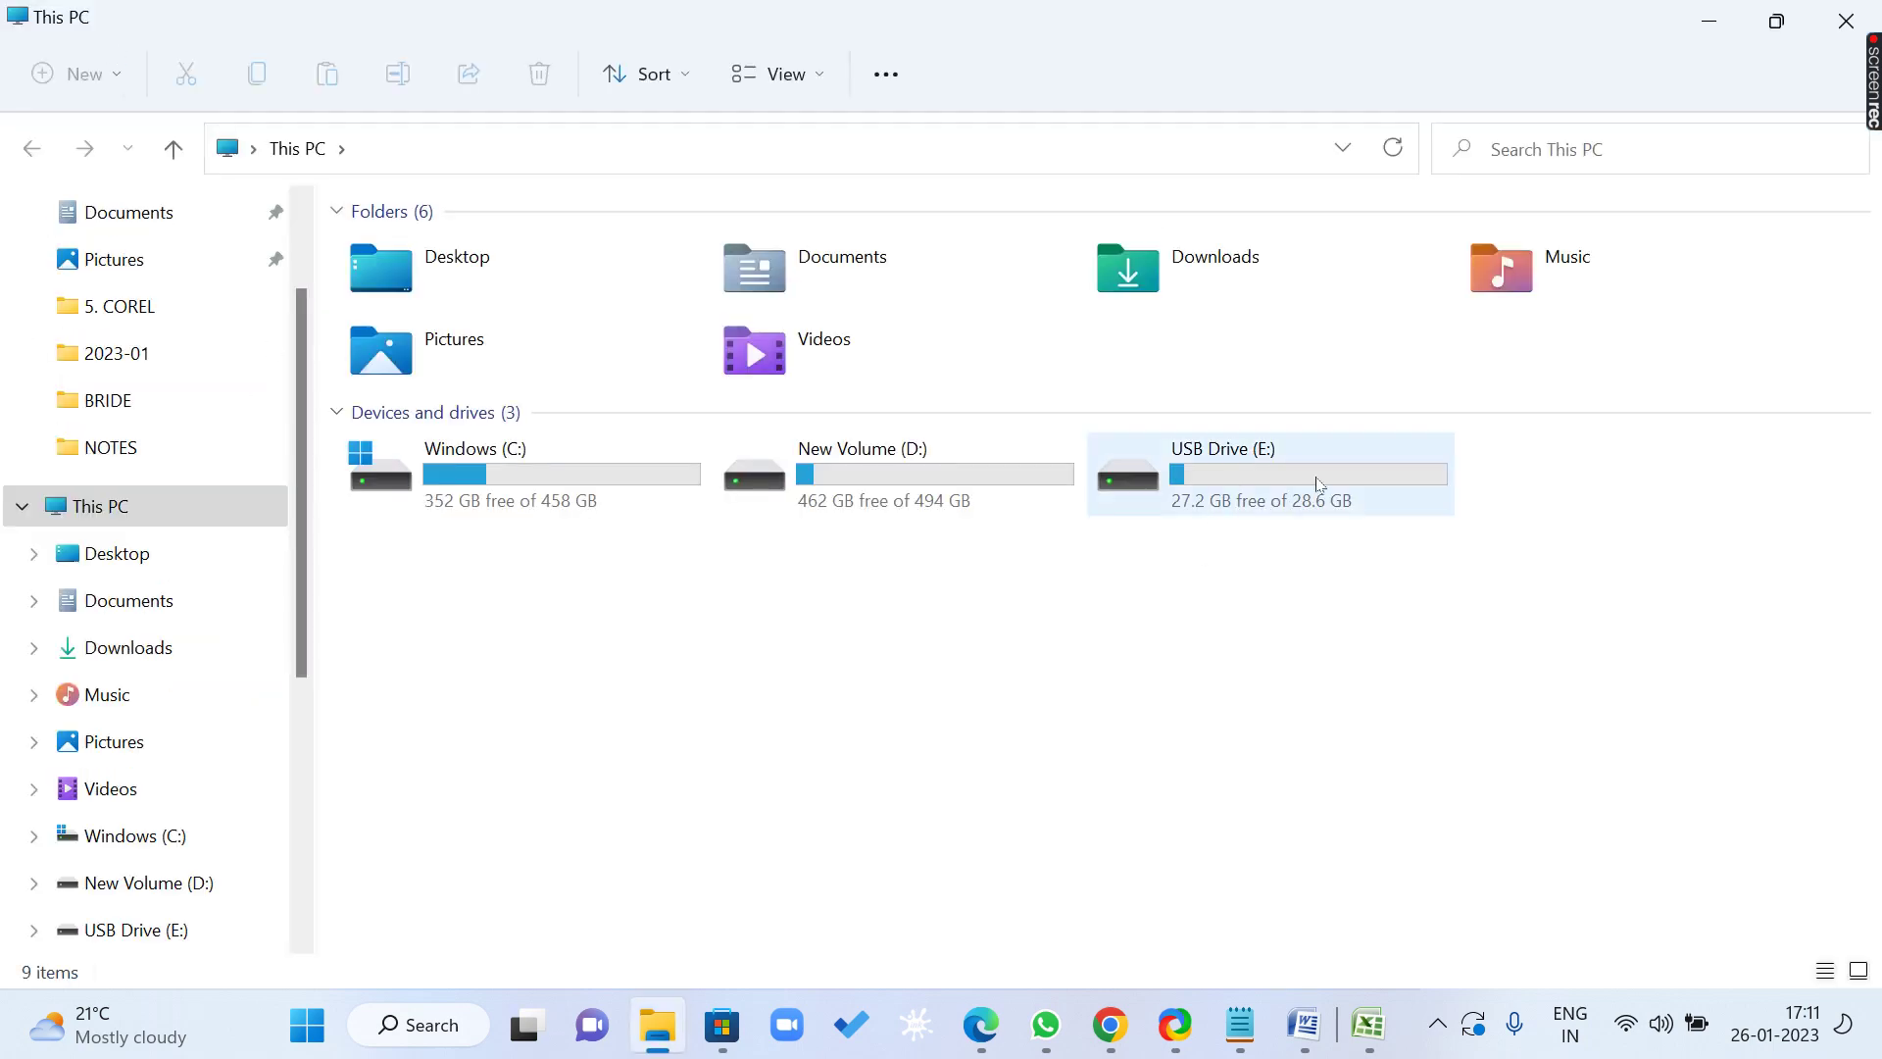
{"action": "right_click", "coordinate": [1189, 461]}
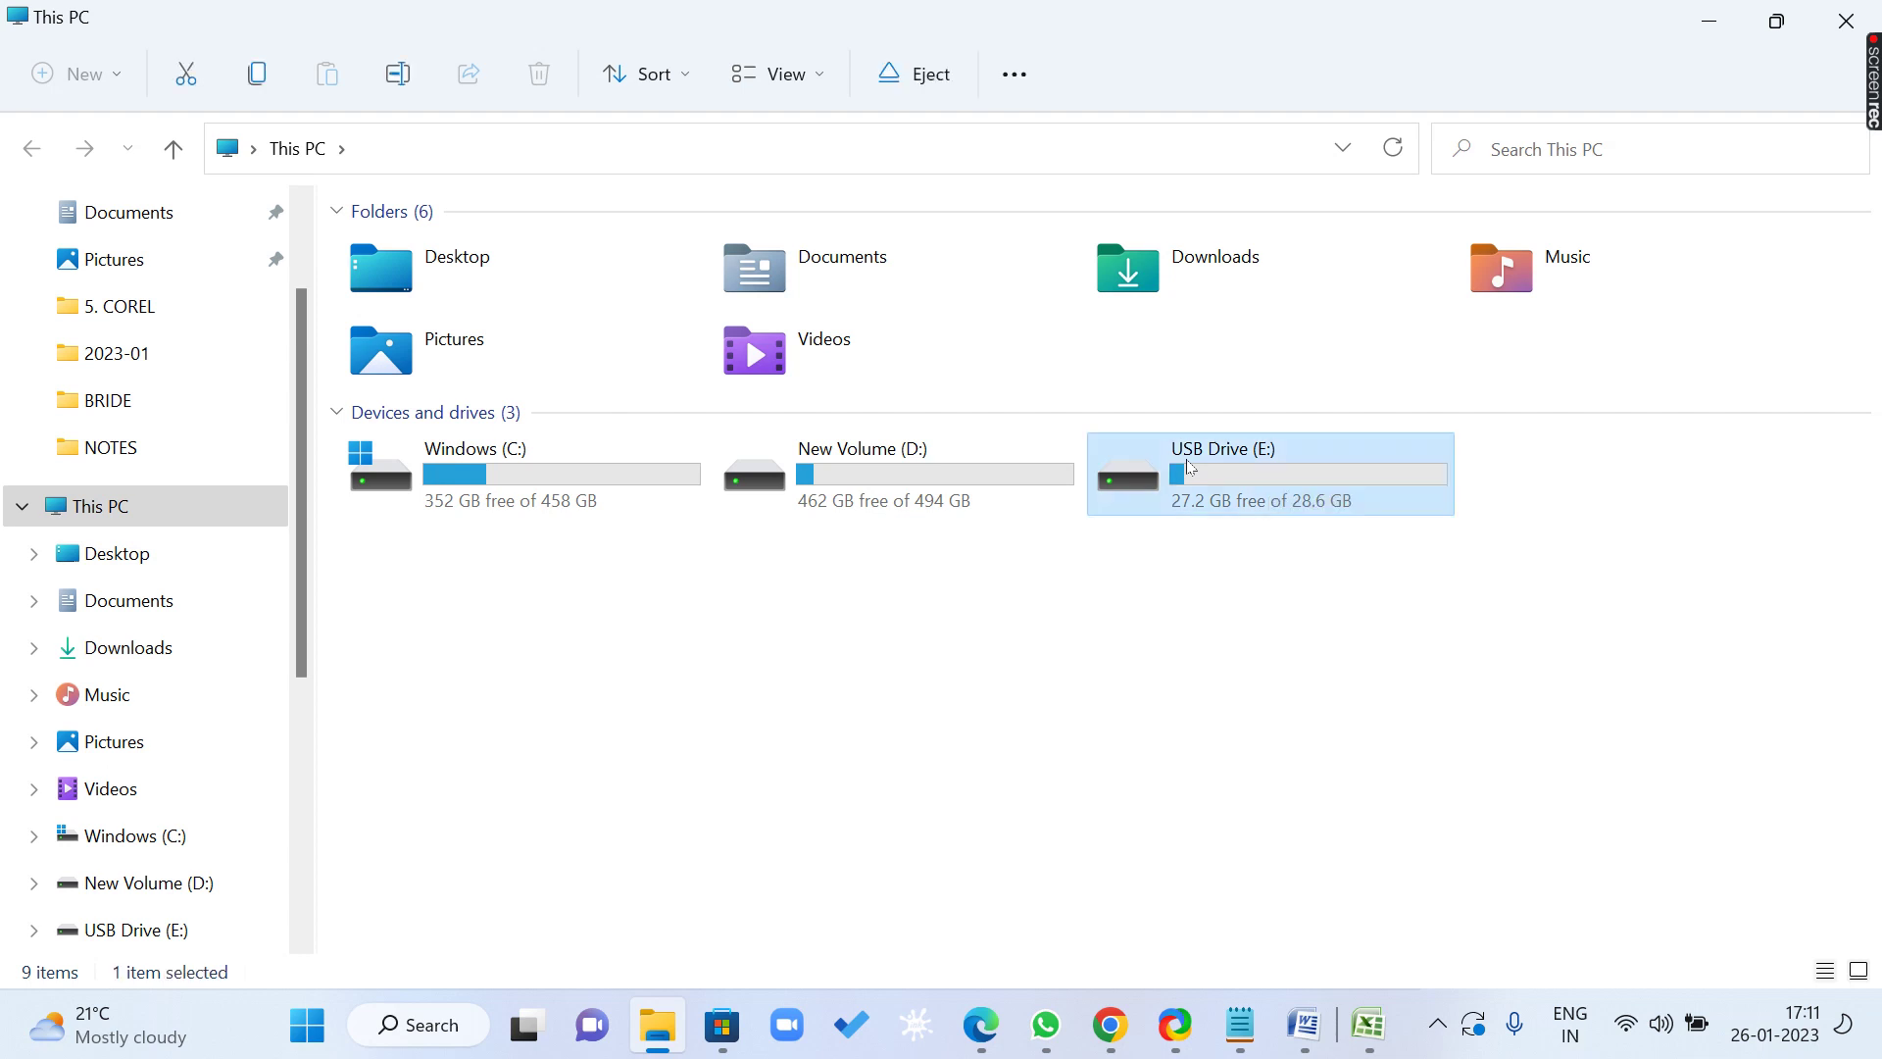
{"action": "left_click", "coordinate": [1281, 539]}
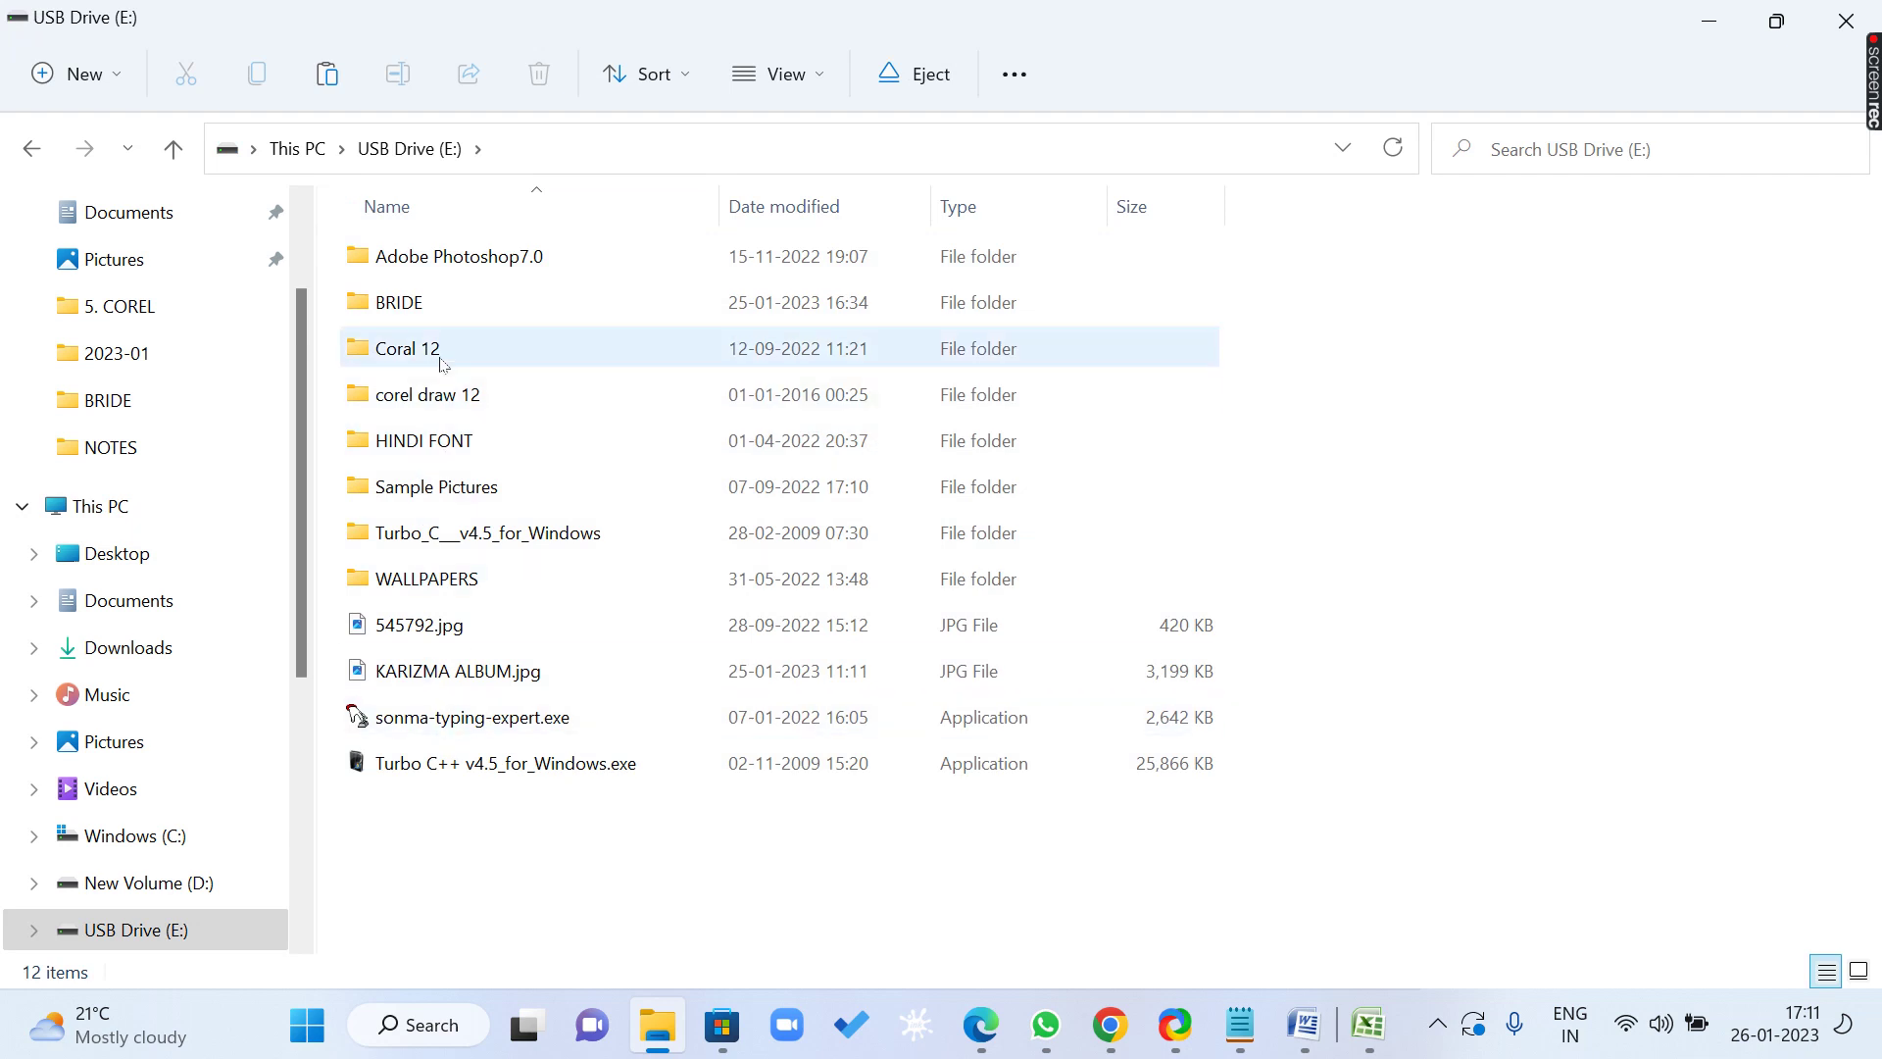
{"action": "left_click", "coordinate": [396, 302]}
{"action": "right_click", "coordinate": [396, 302]}
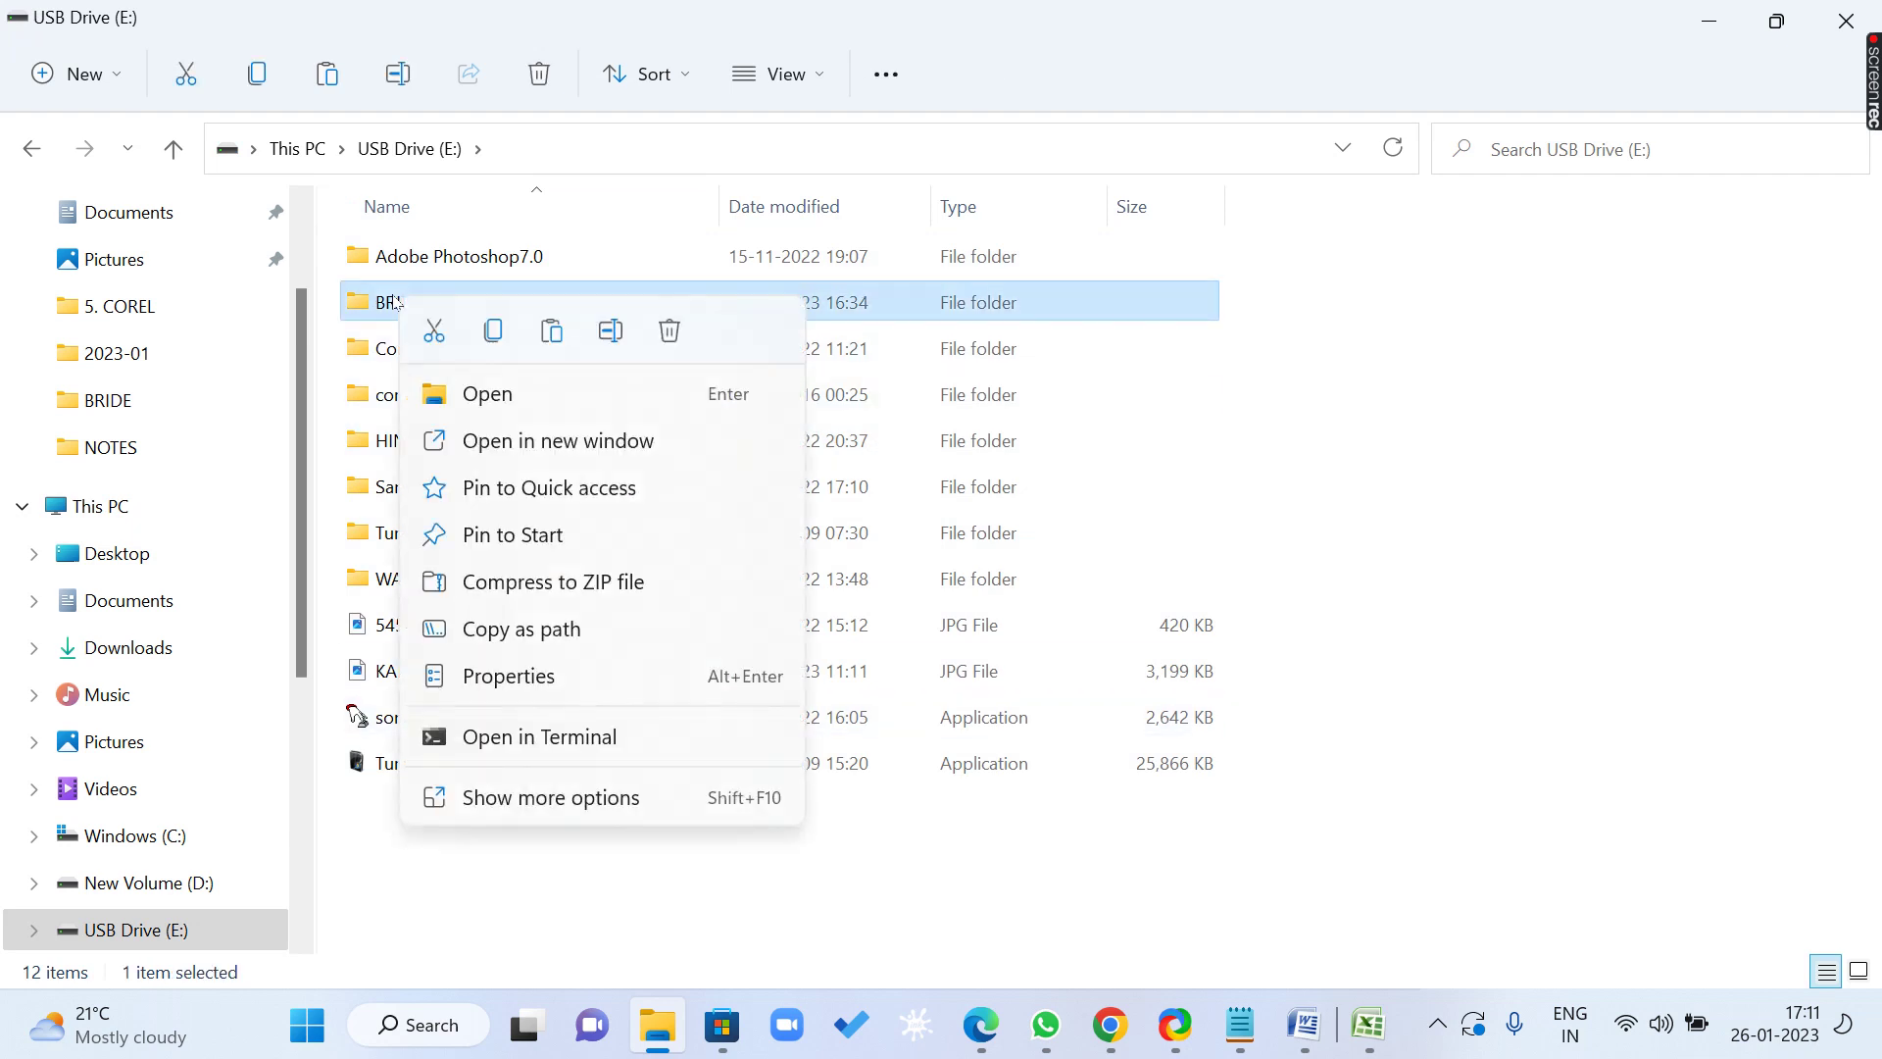
{"action": "left_click", "coordinate": [495, 330]}
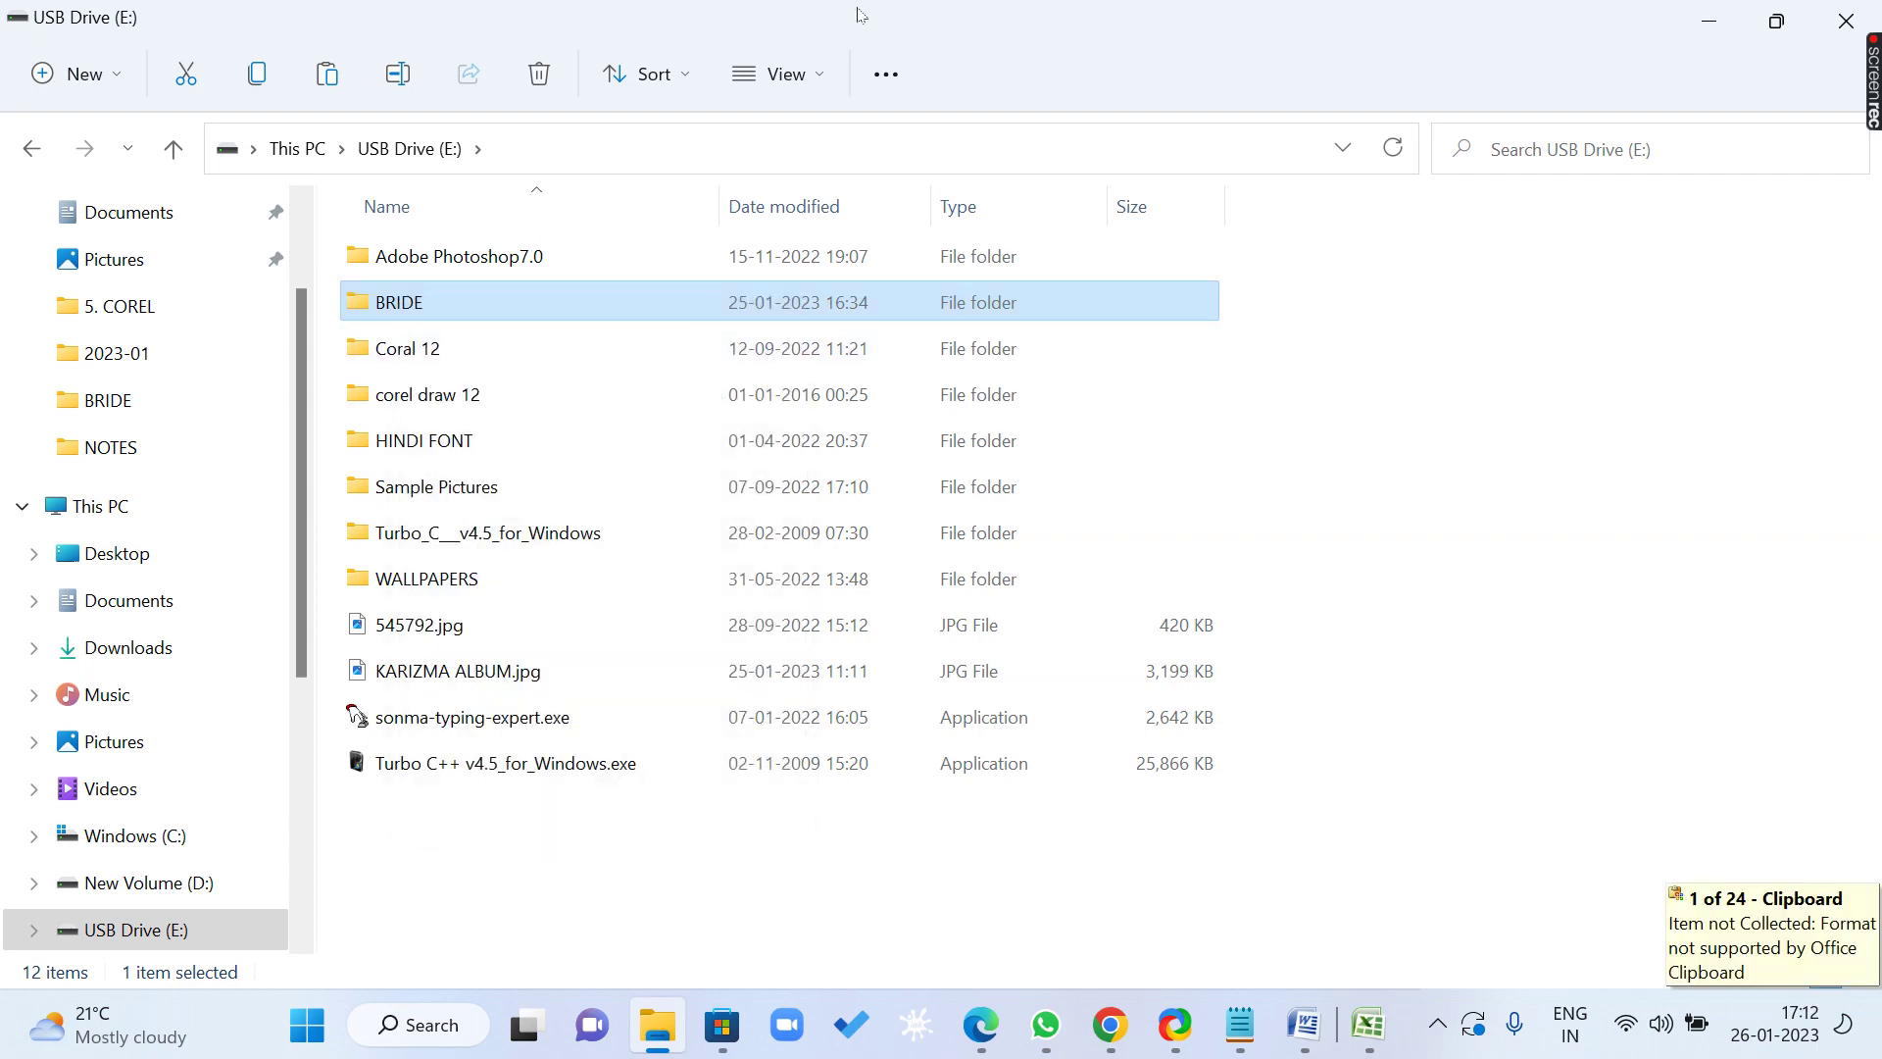
Close the USB Drive (E:) window and paste the copied BRIDE folder onto the desktop.
{"action": "left_click", "coordinate": [1847, 21]}
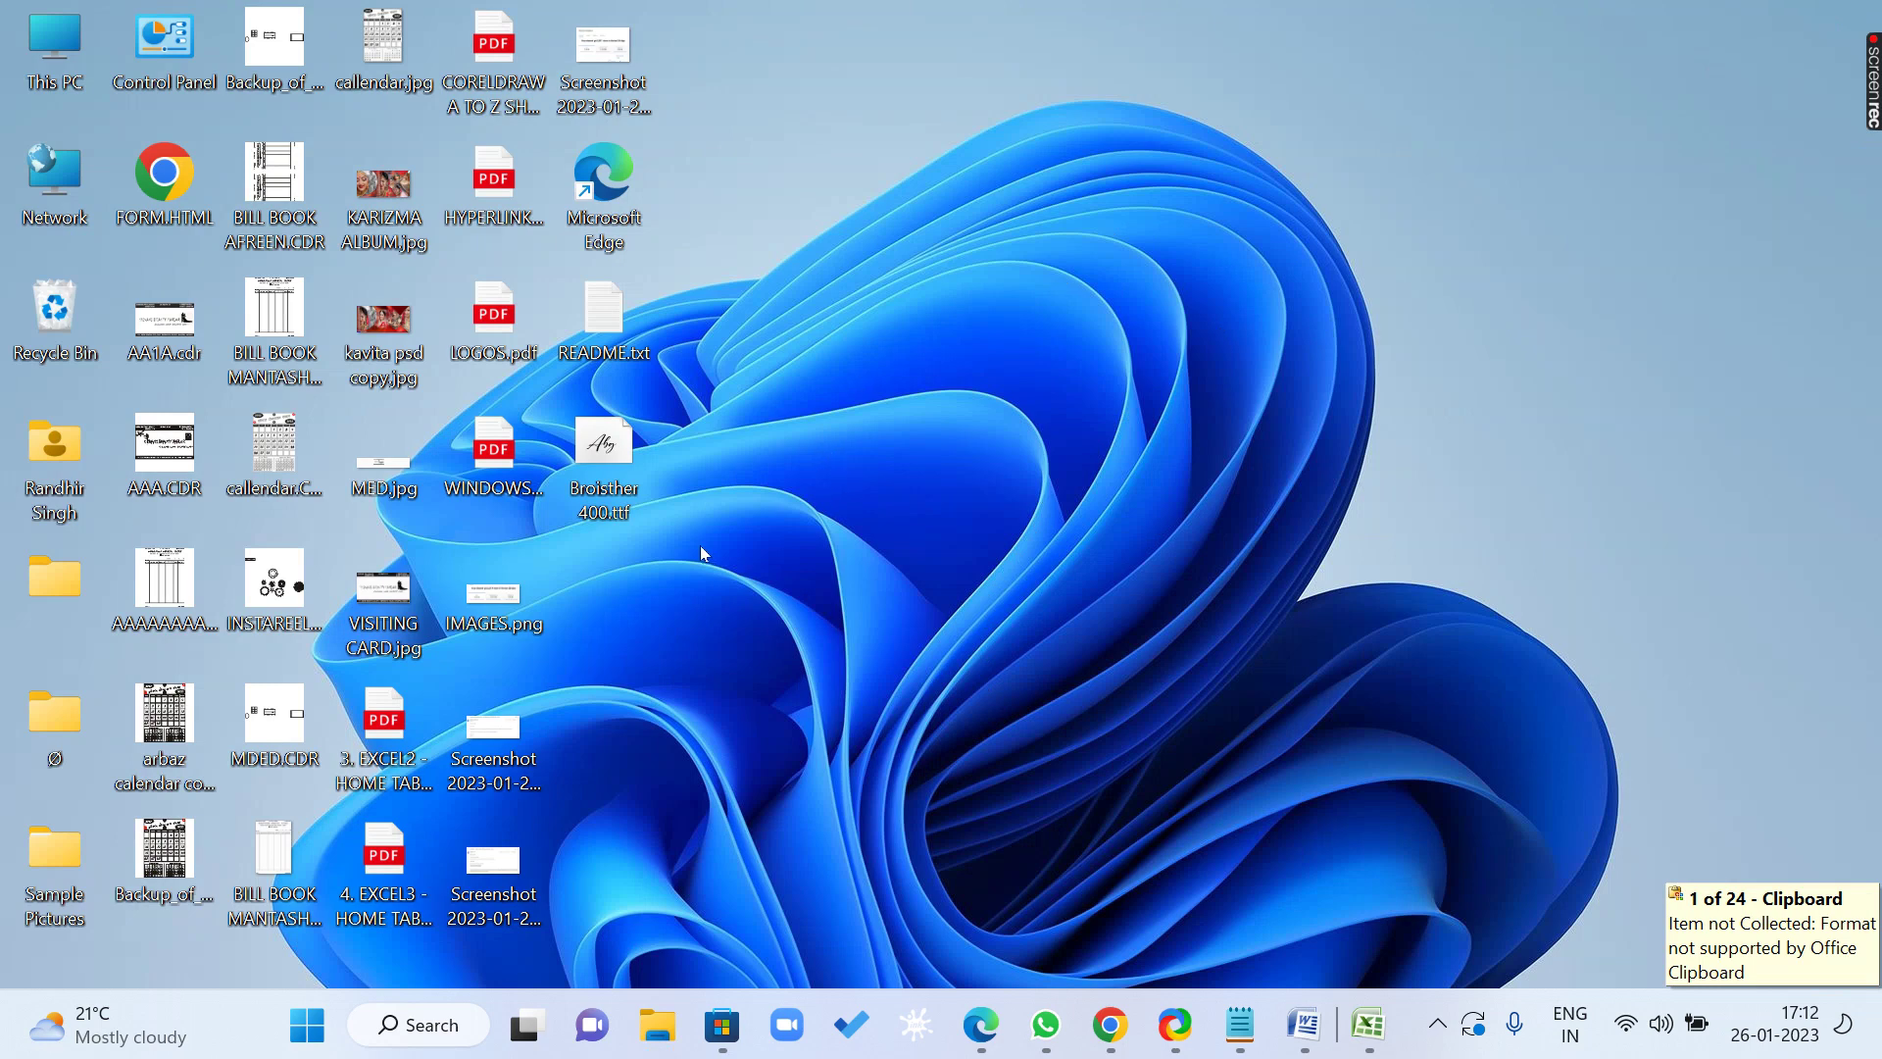
{"action": "right_click", "coordinate": [646, 588]}
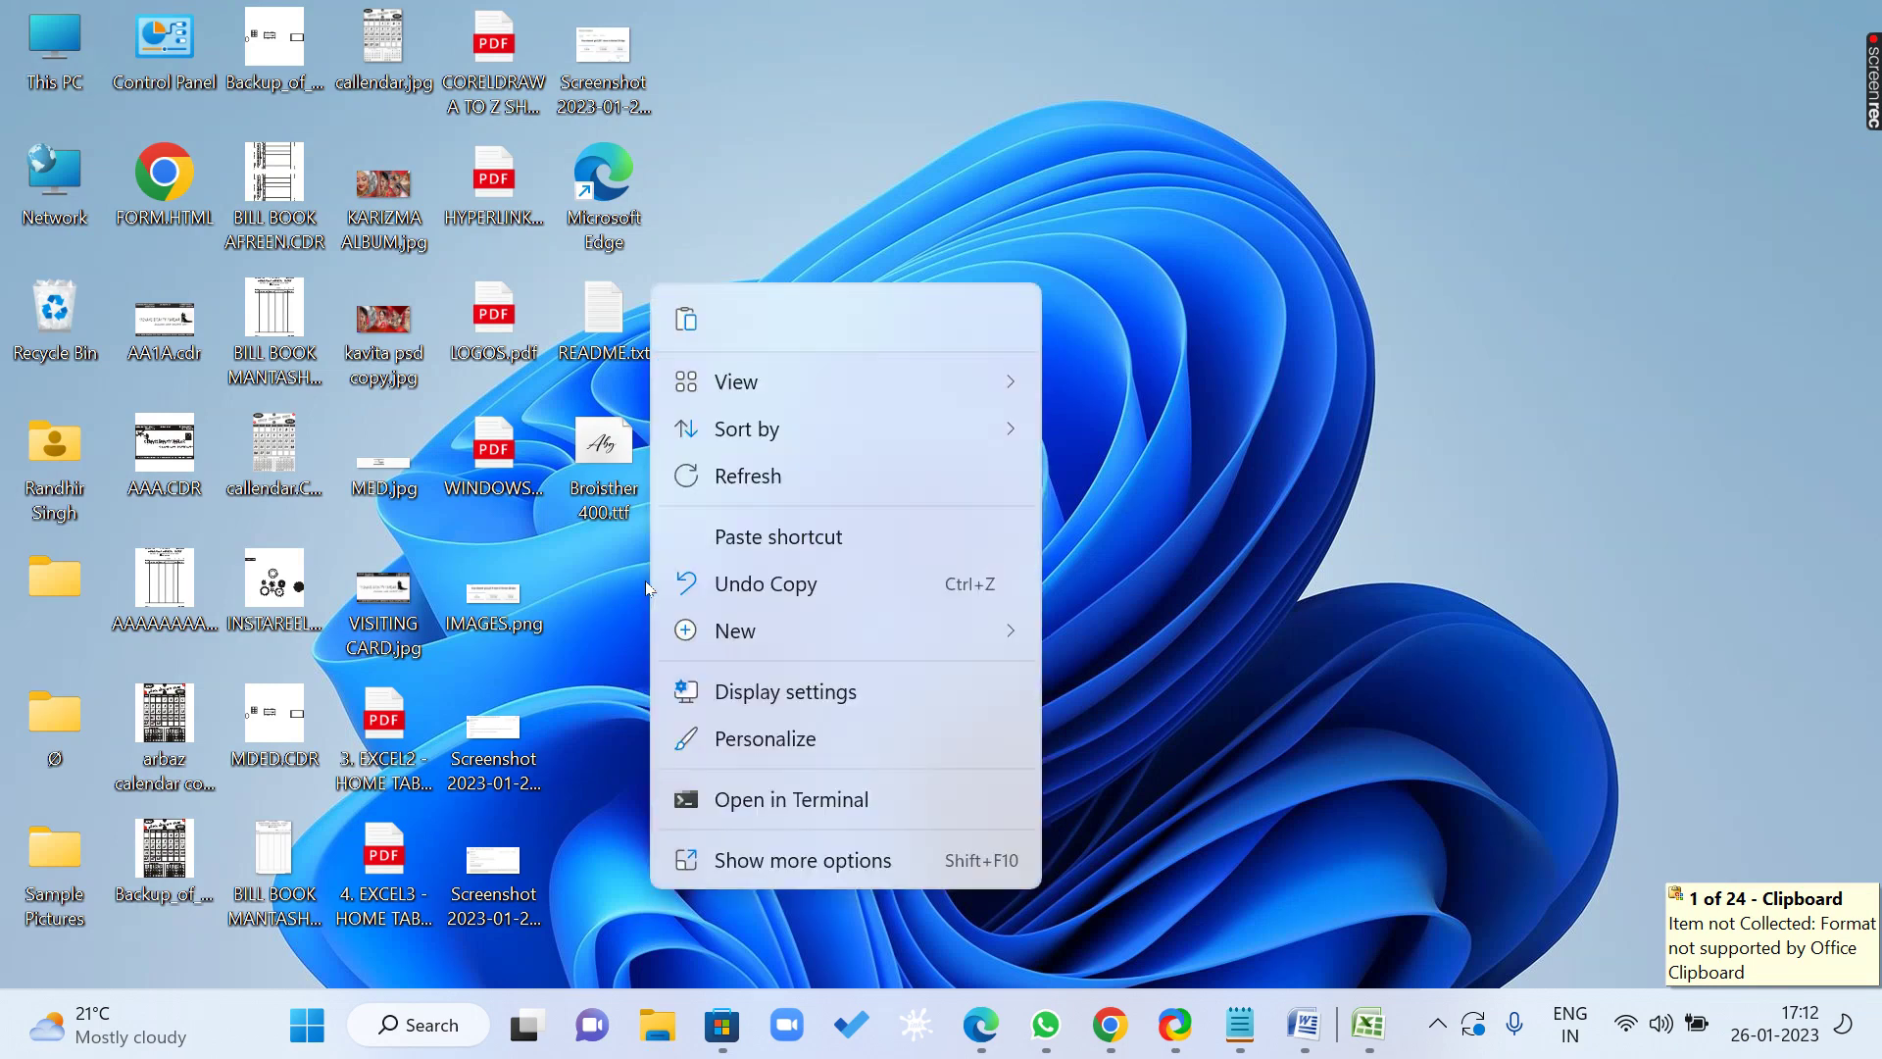
{"action": "left_click", "coordinate": [690, 324]}
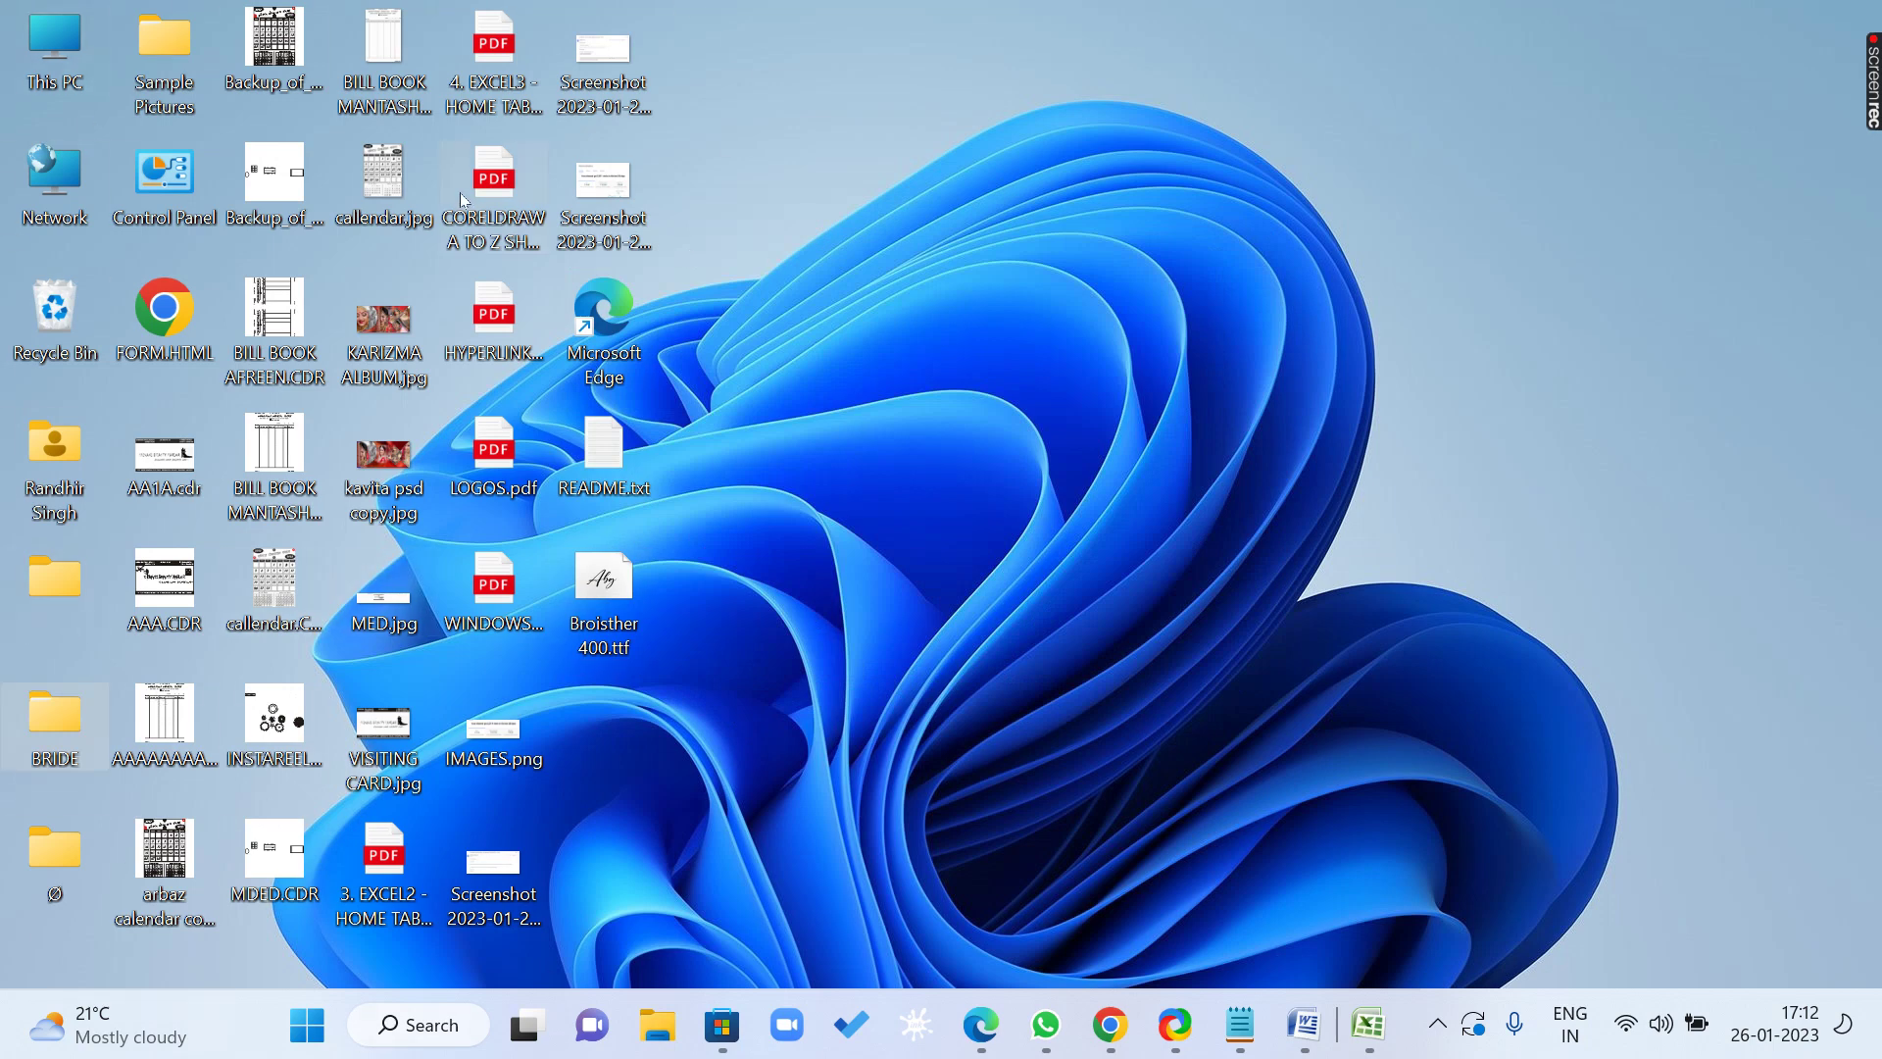
Open New Volume (D:) through This PC and copy its KBC folder to the clipboard.
{"action": "right_click", "coordinate": [58, 39]}
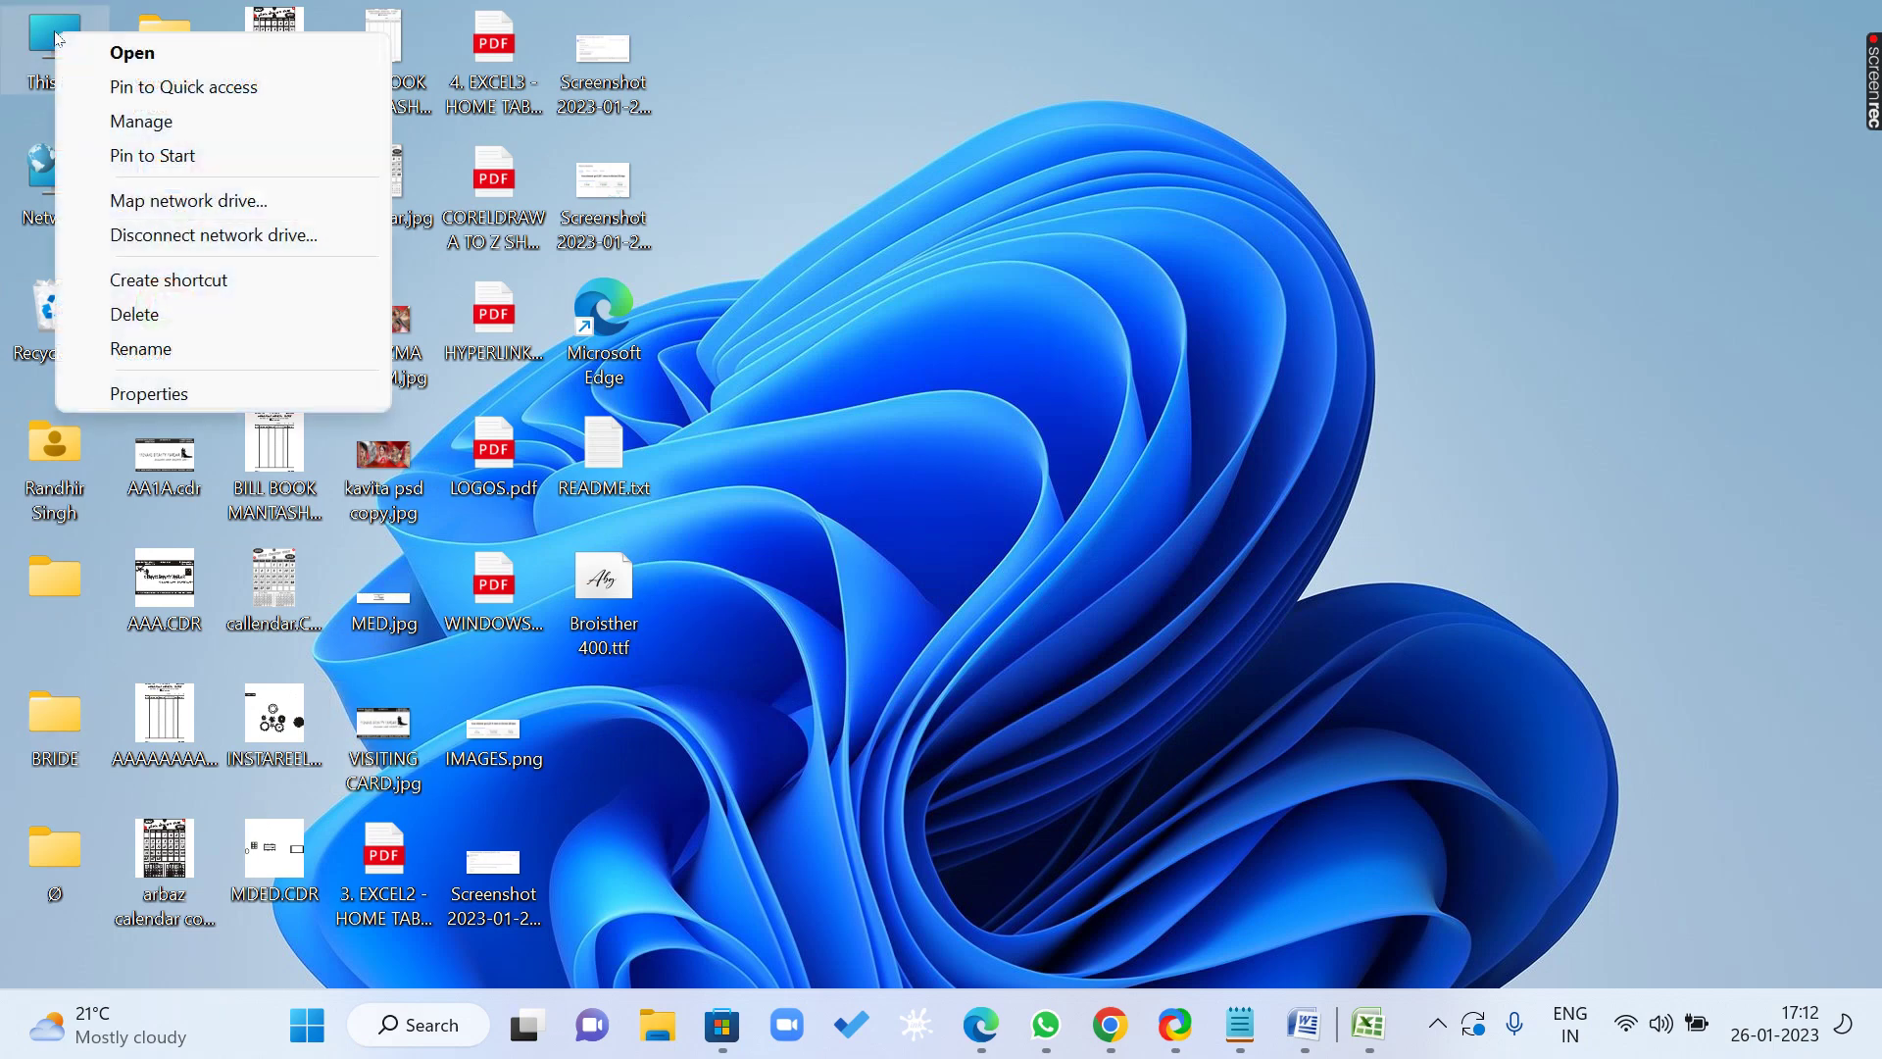
{"action": "left_click", "coordinate": [75, 55]}
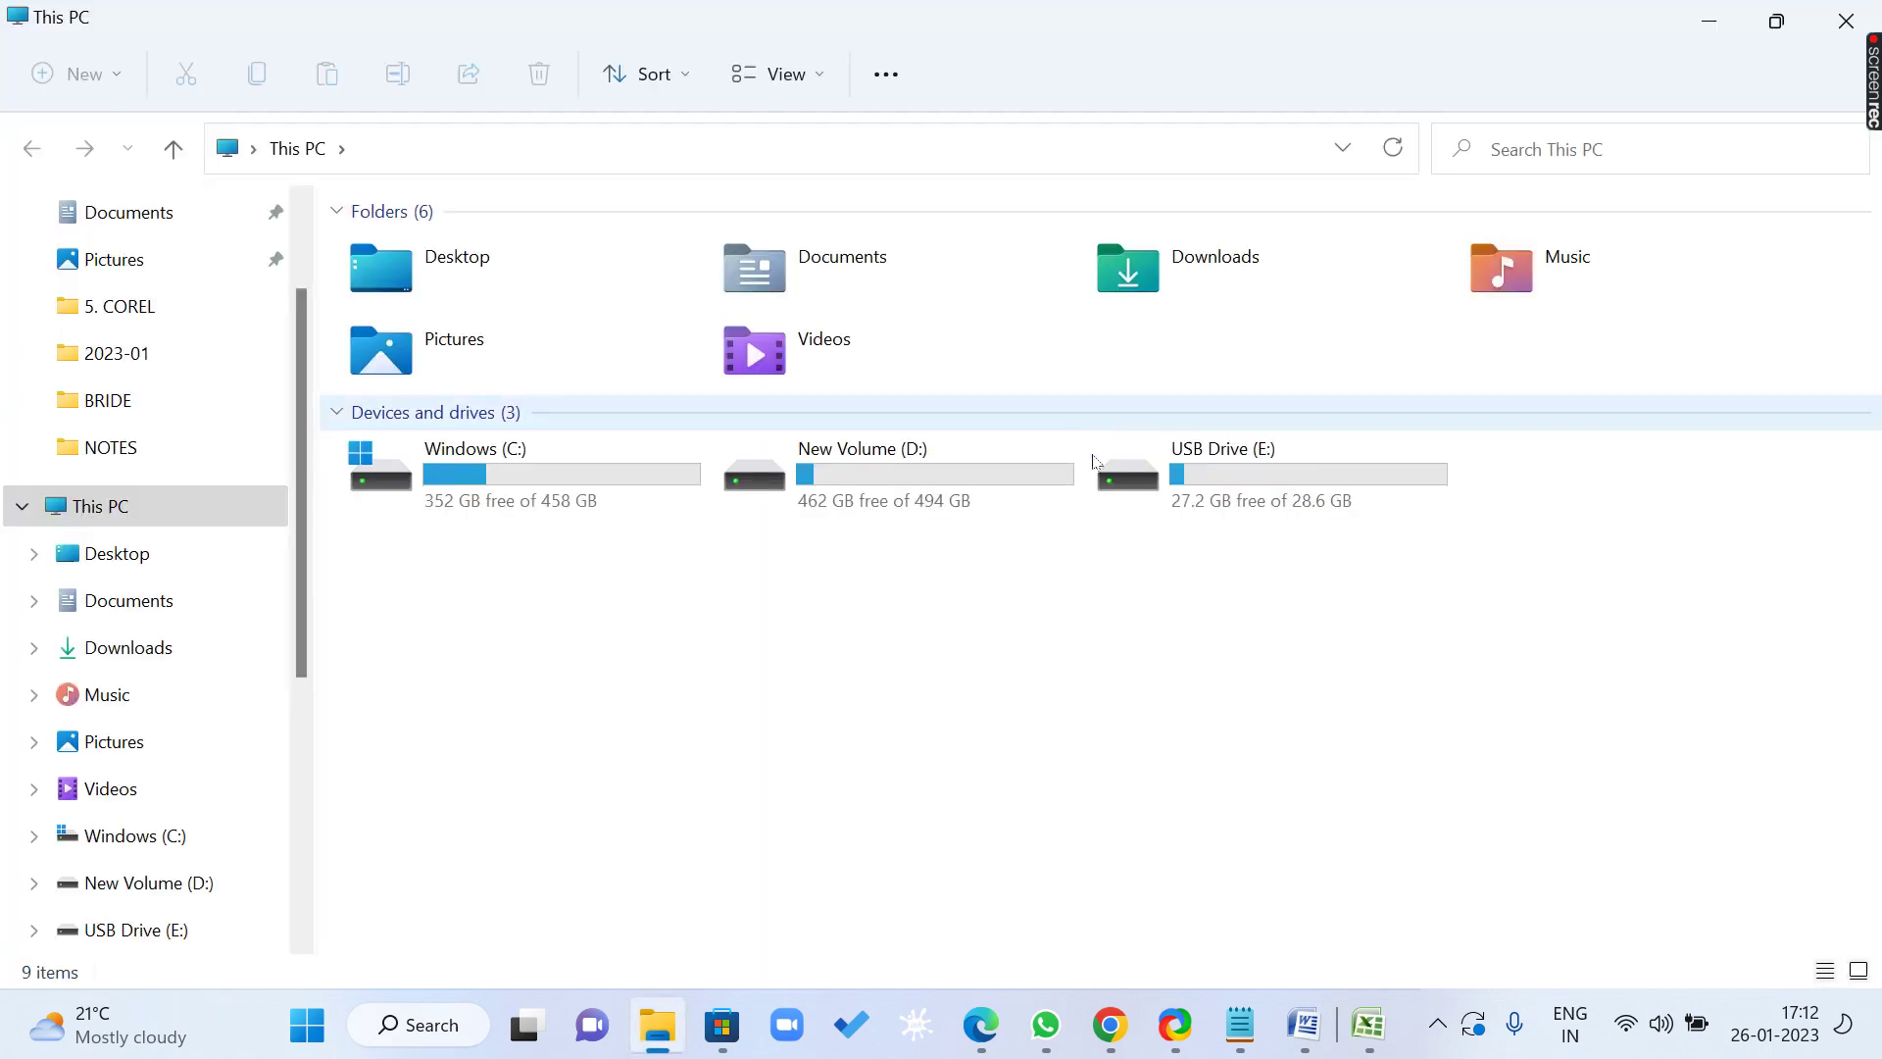
{"action": "right_click", "coordinate": [805, 464]}
{"action": "left_click", "coordinate": [877, 557]}
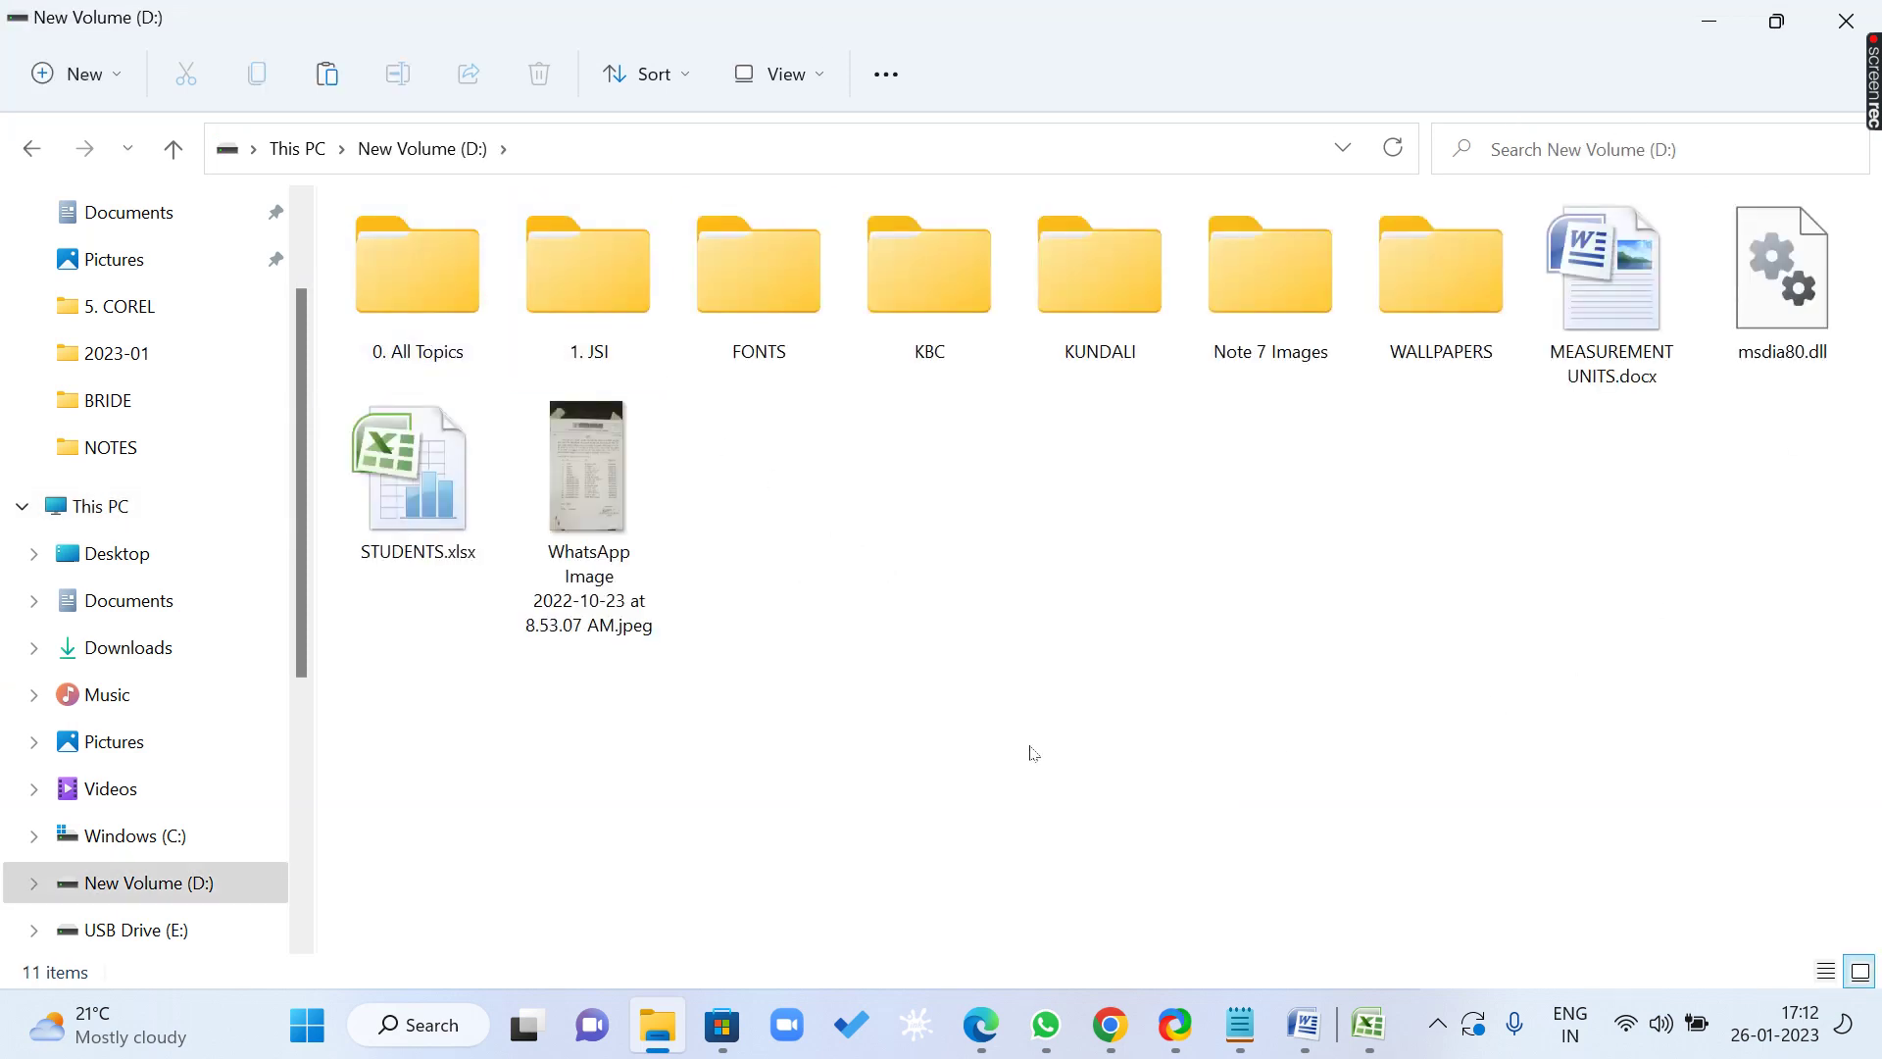
{"action": "left_click", "coordinate": [966, 292]}
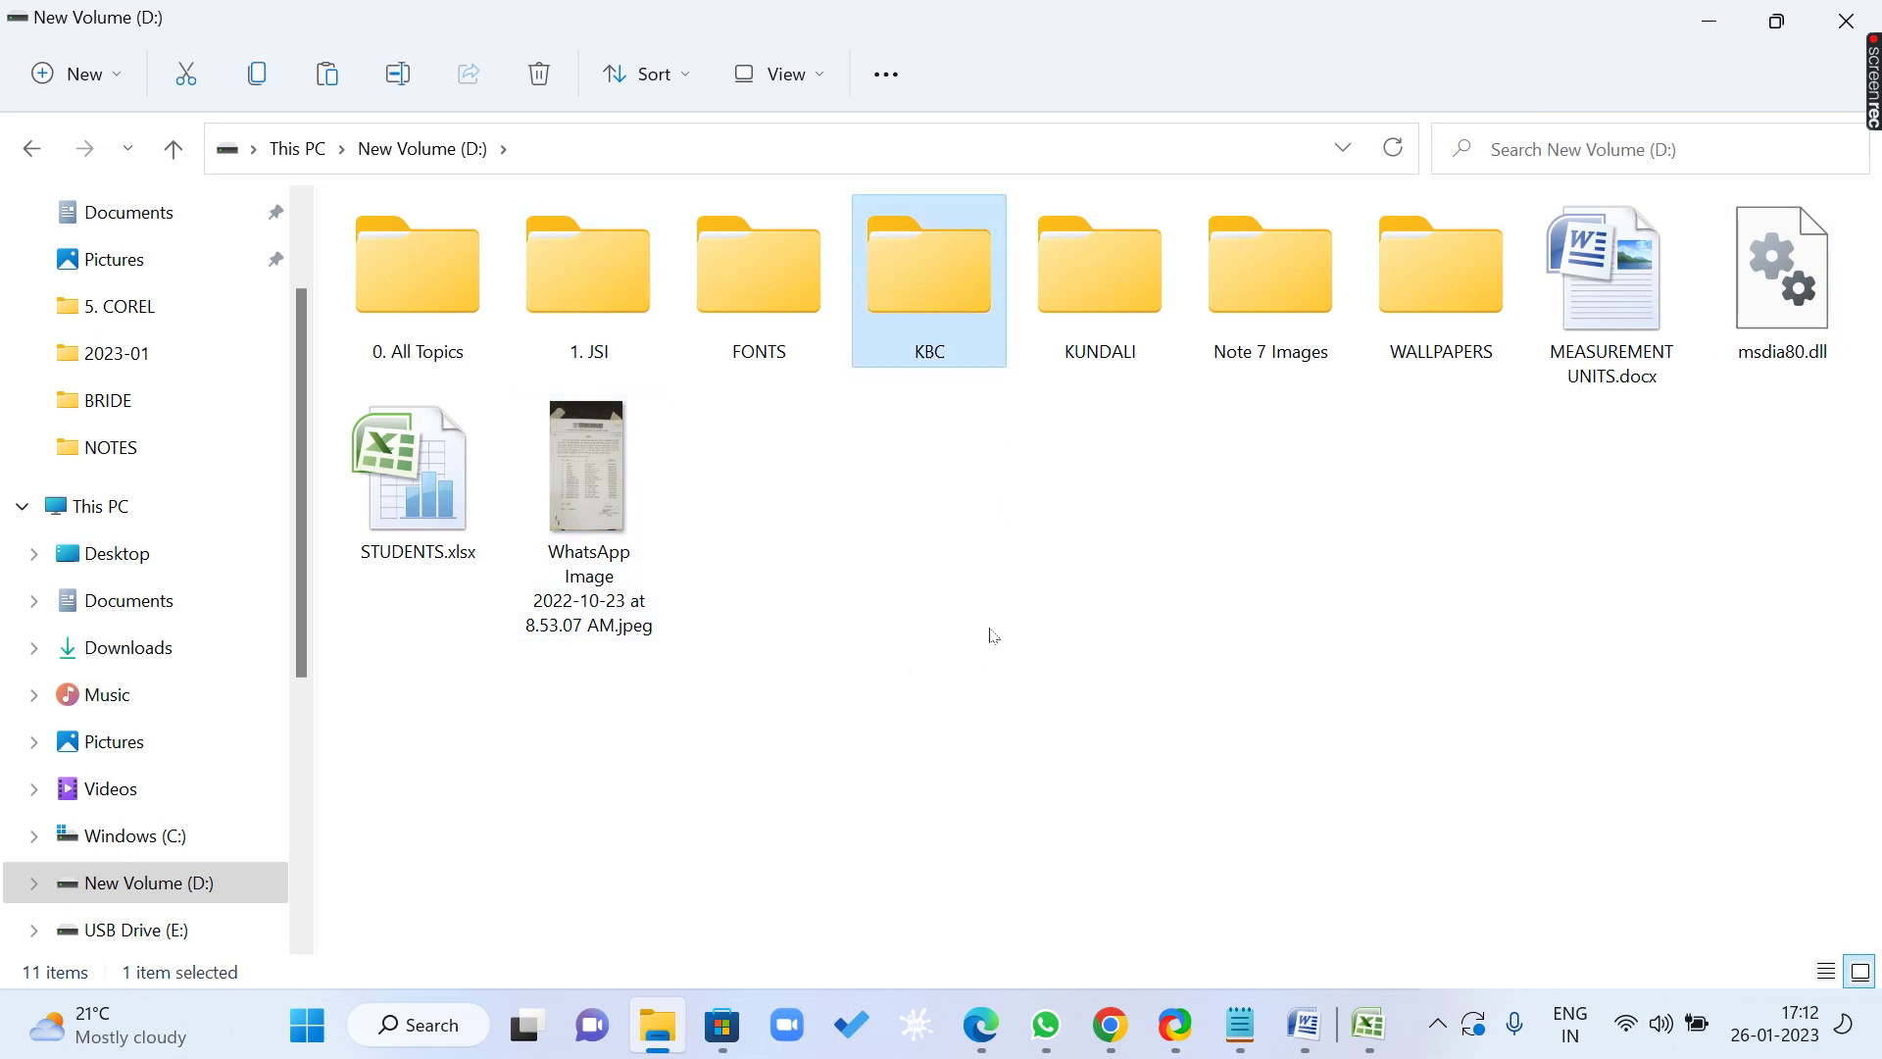
{"action": "left_click", "coordinate": [1118, 687]}
{"action": "right_click", "coordinate": [927, 255]}
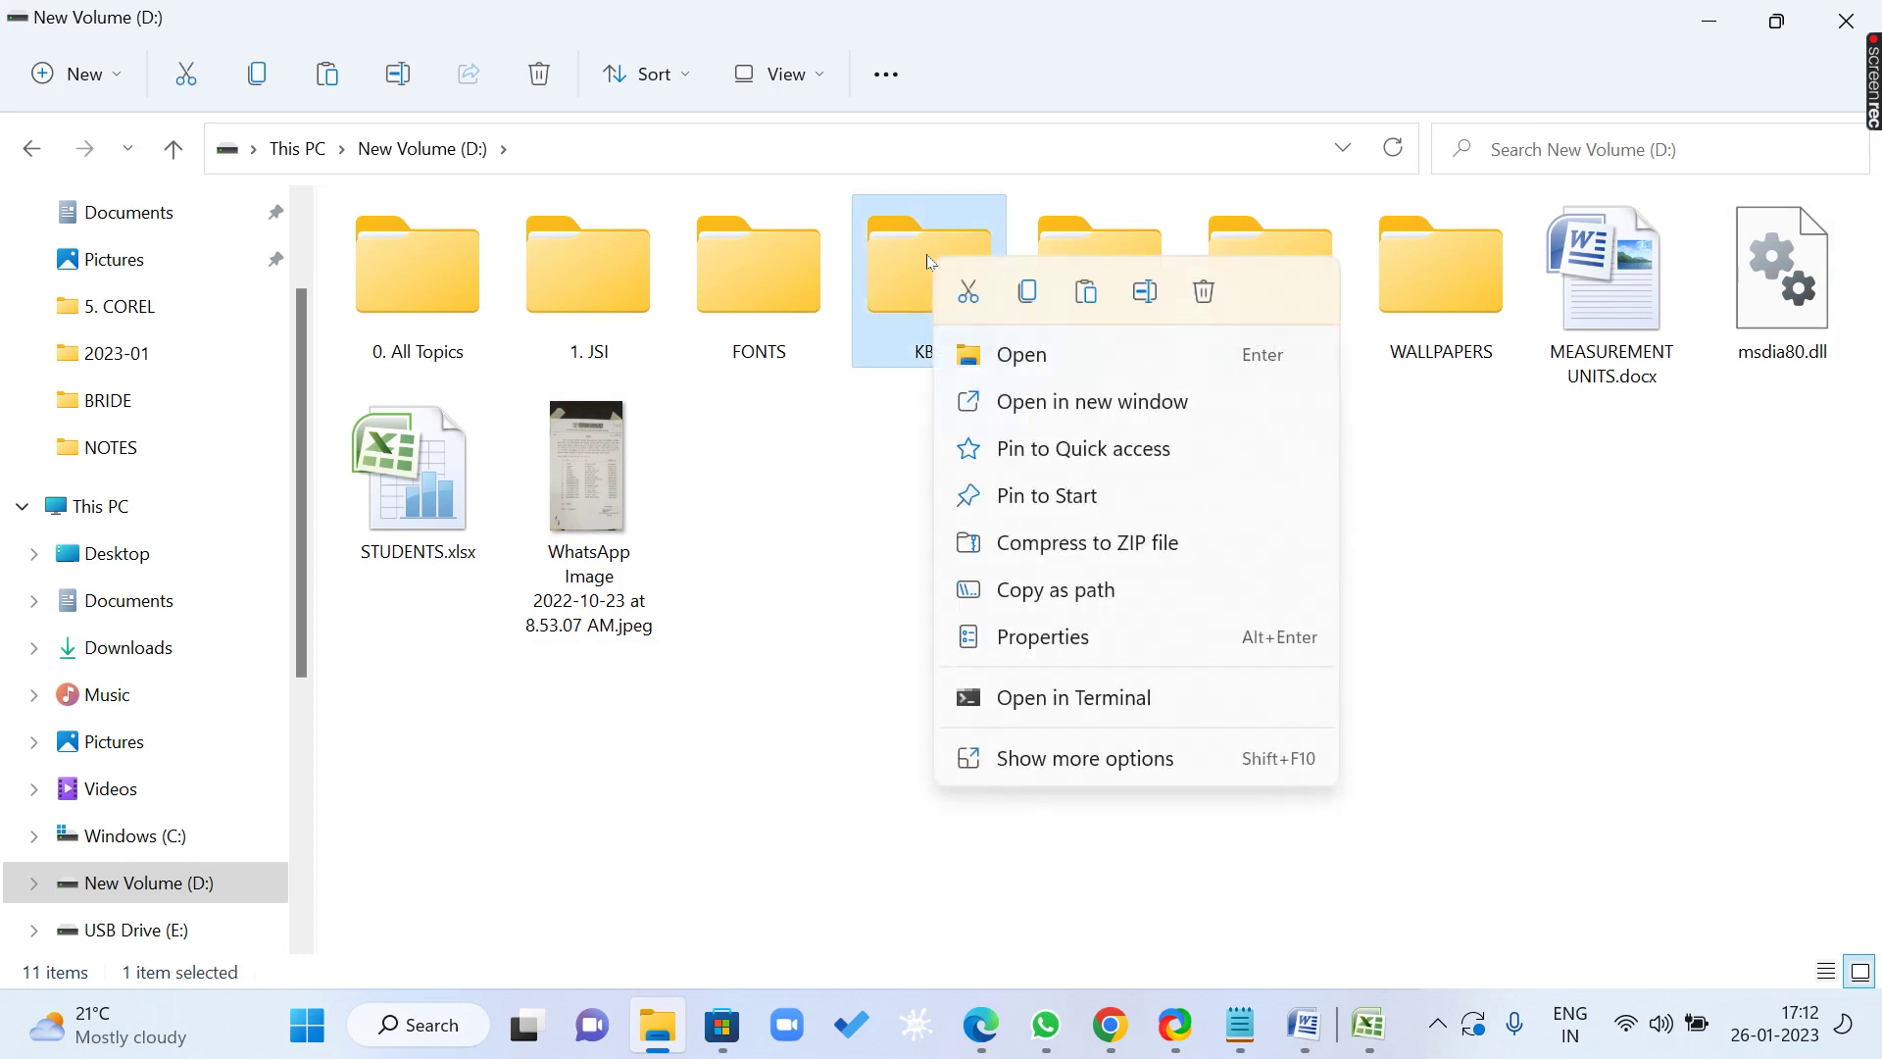
{"action": "left_click", "coordinate": [1027, 291]}
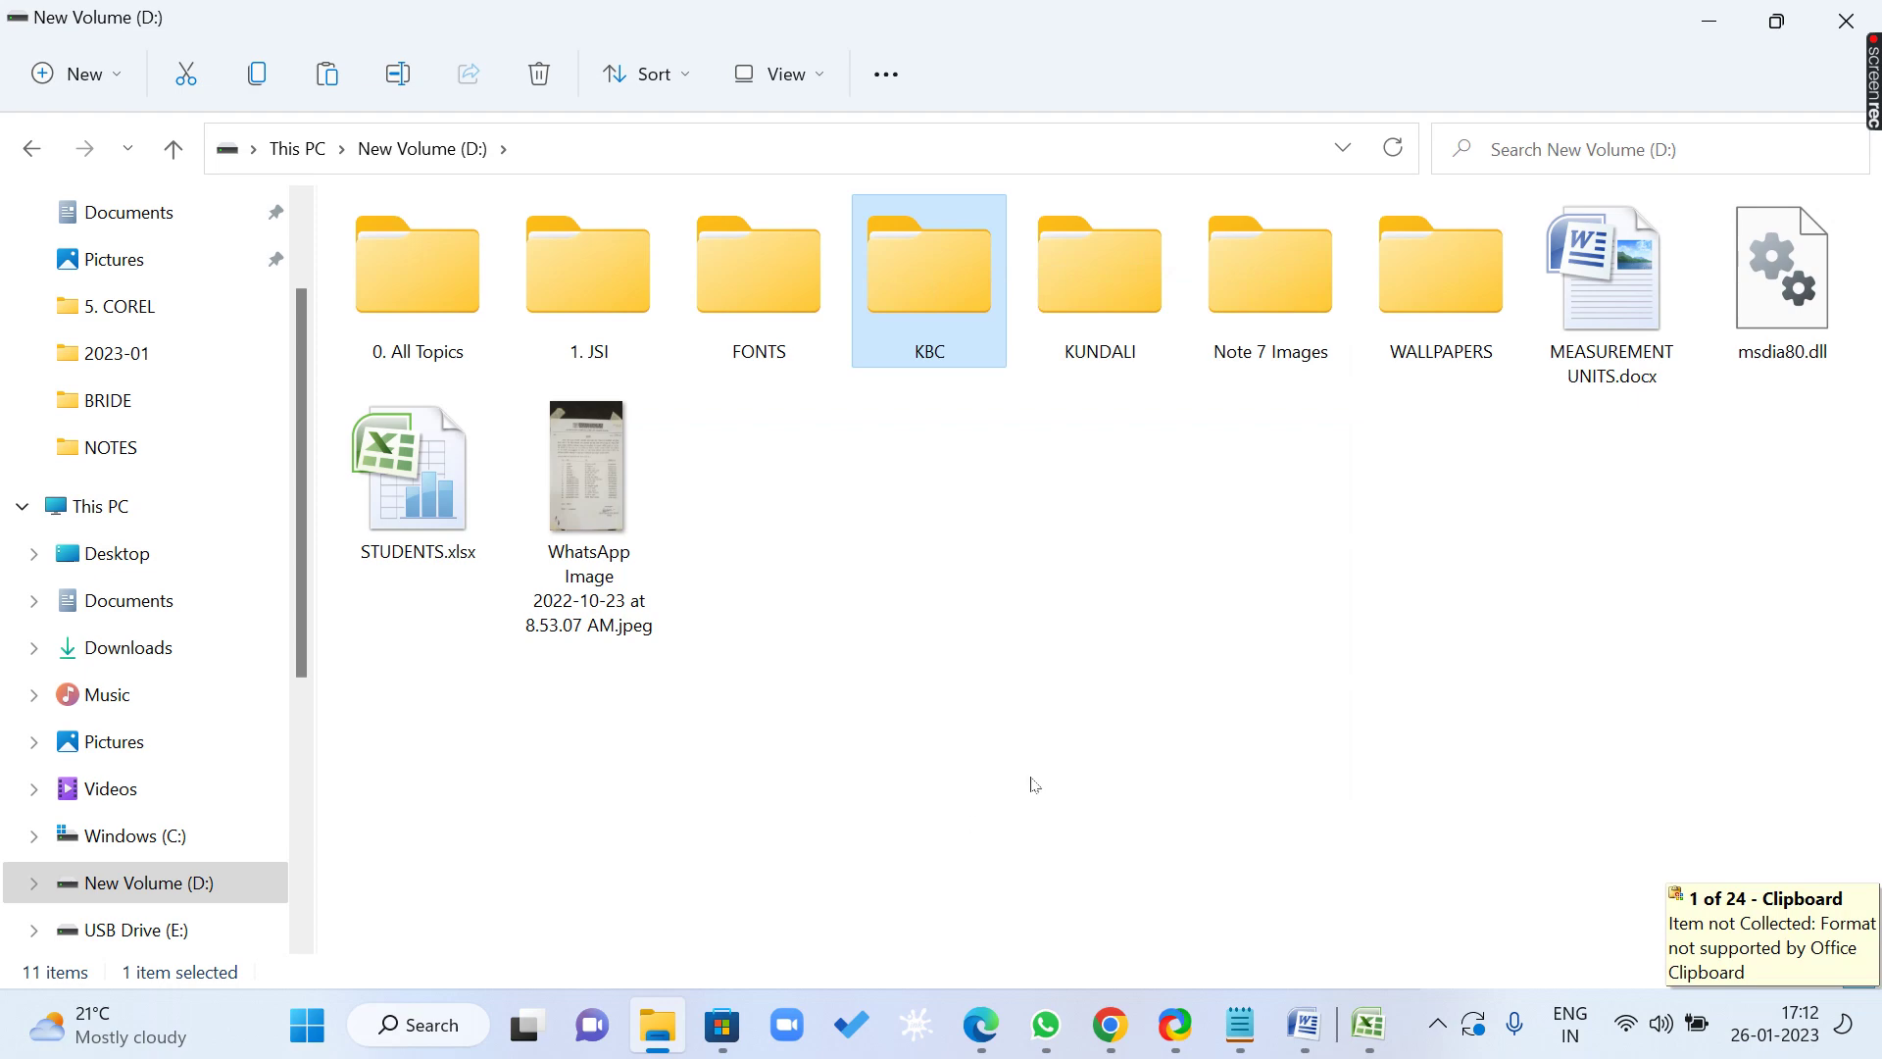
Paste the copied KBC folder into the root of USB Drive (E:) through This PC and close the drive window.
{"action": "left_click", "coordinate": [1845, 21]}
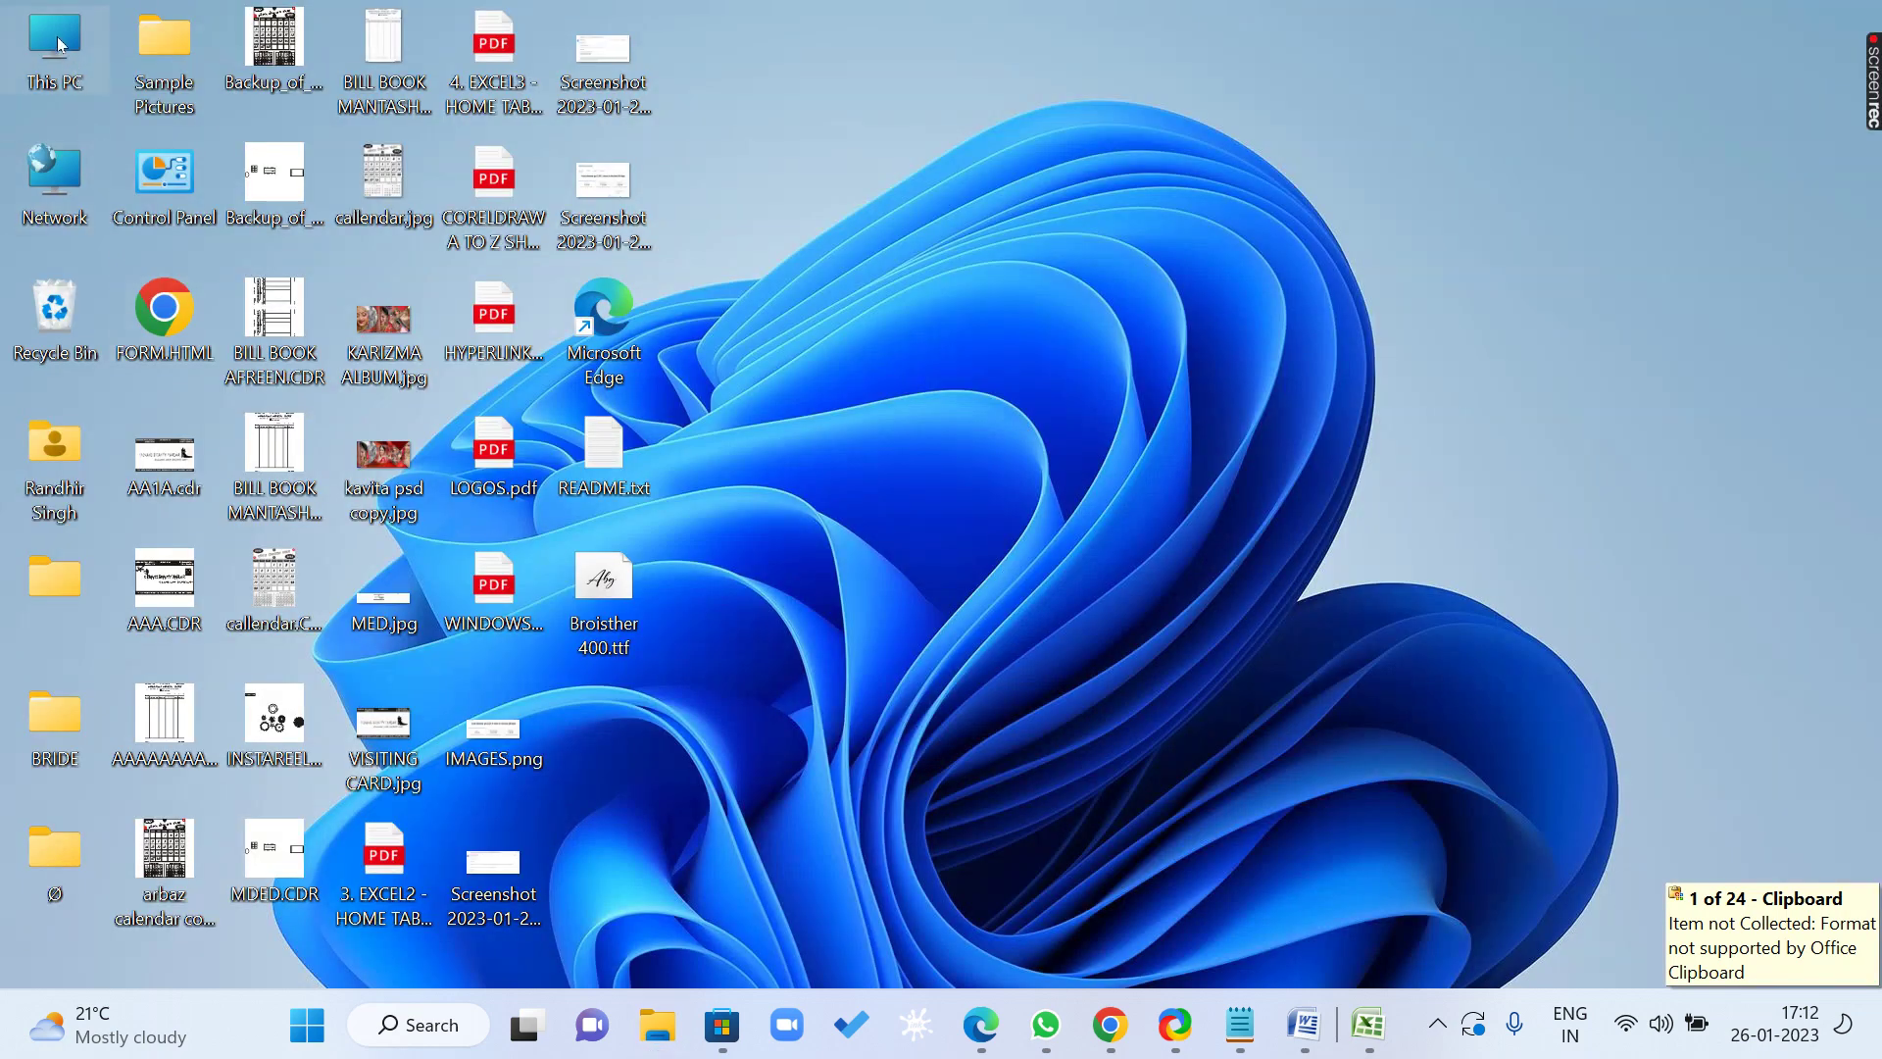
{"action": "right_click", "coordinate": [59, 44]}
{"action": "left_click", "coordinate": [91, 50]}
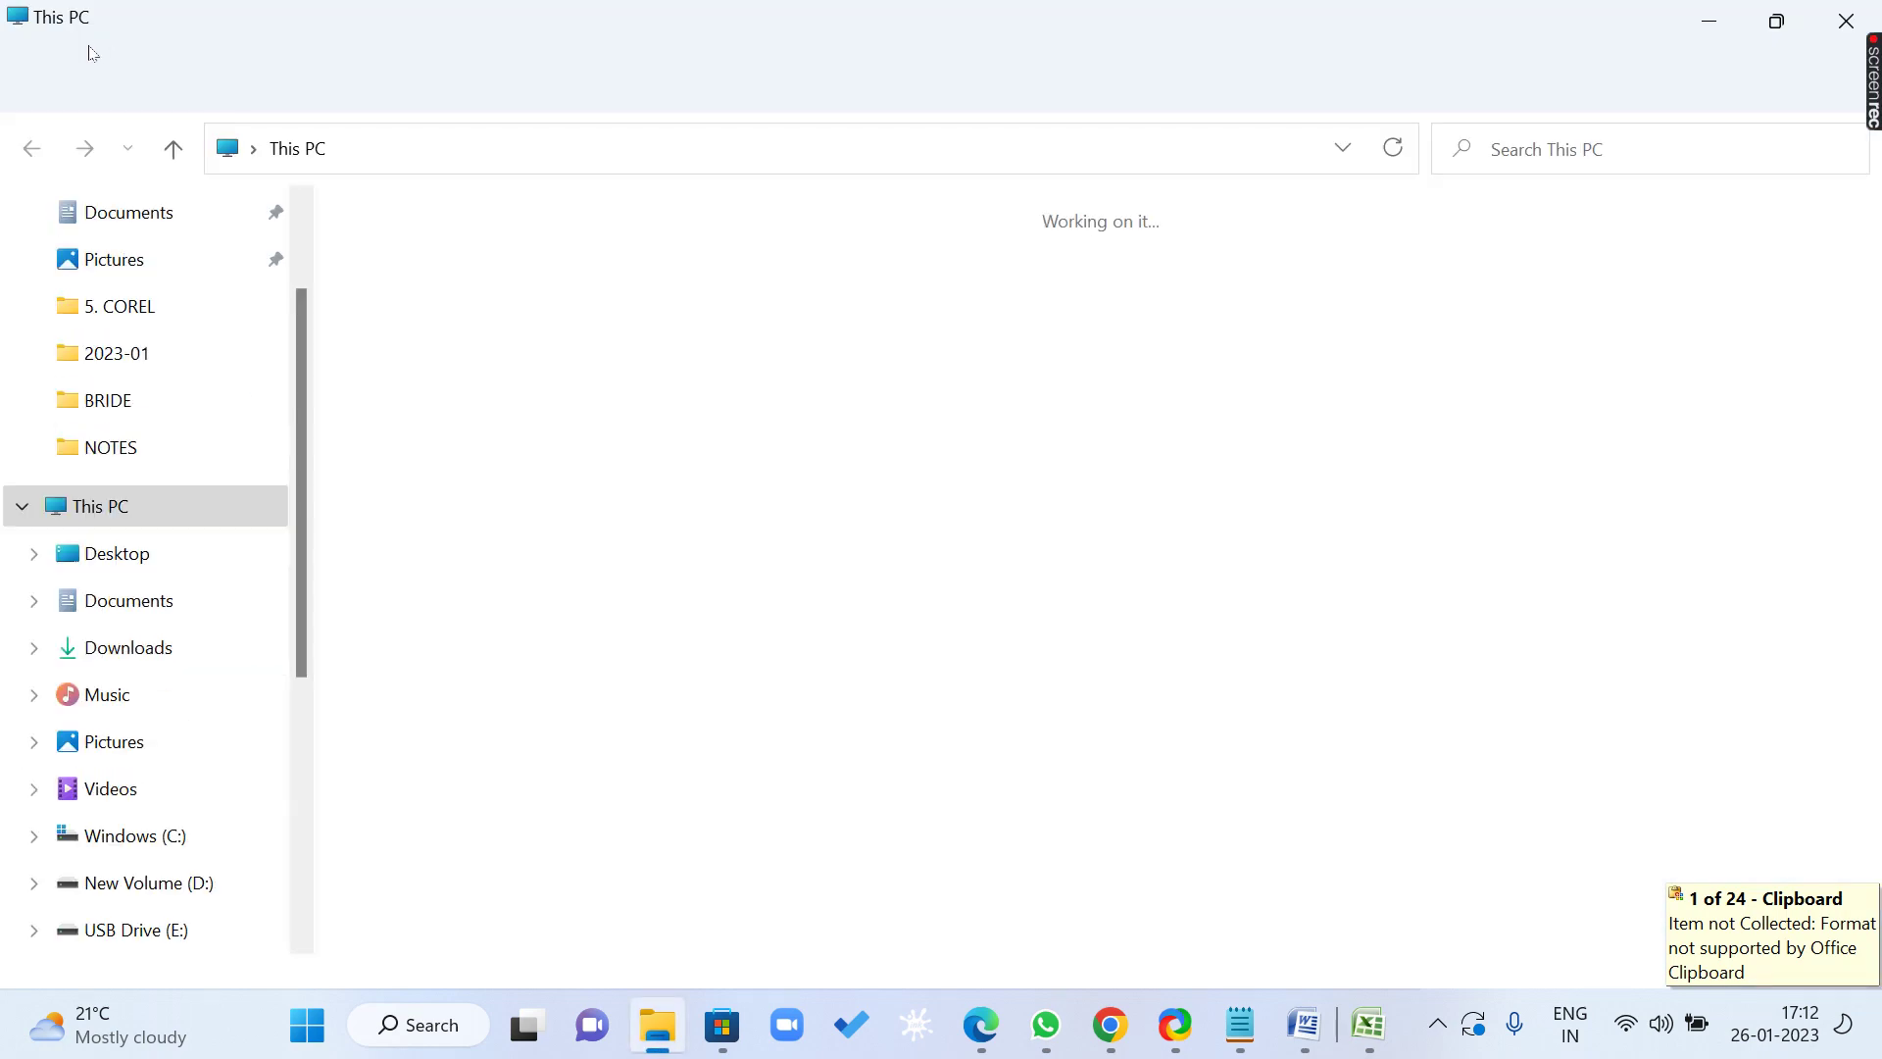
{"action": "right_click", "coordinate": [1186, 443]}
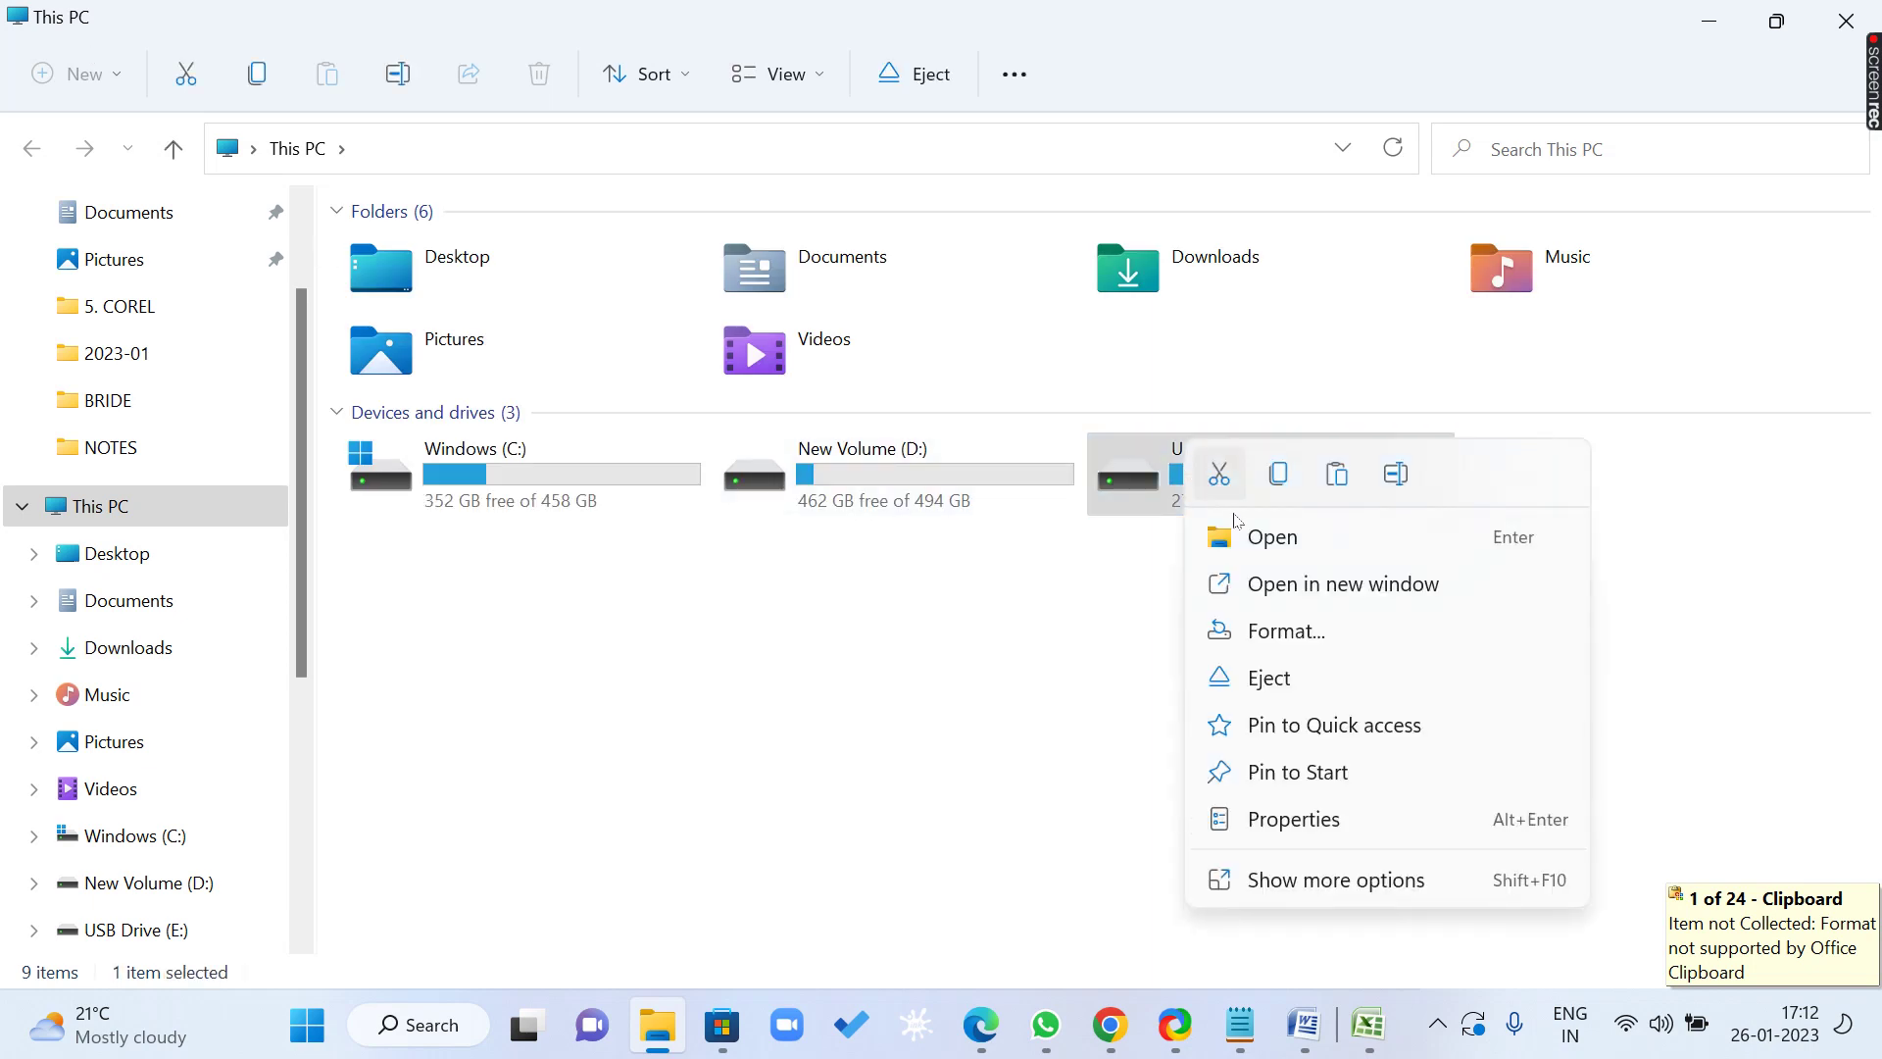
{"action": "left_click", "coordinate": [1234, 536]}
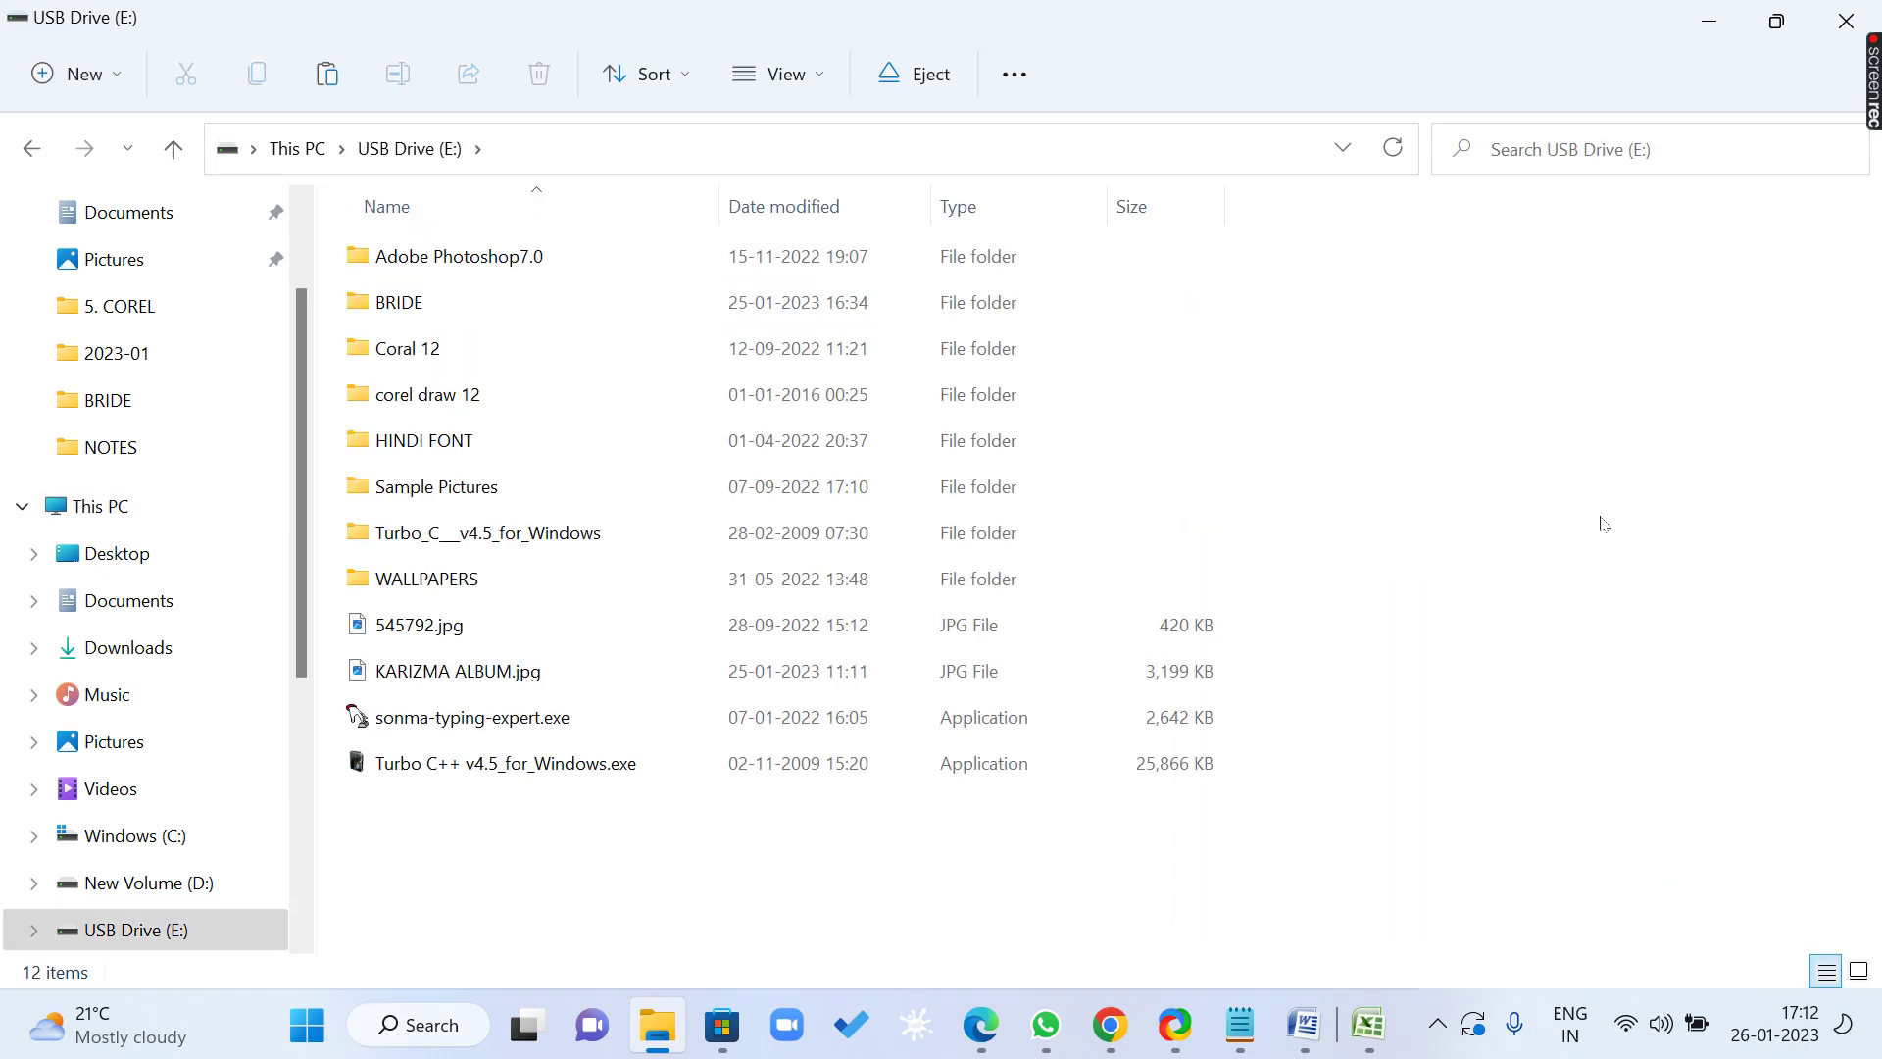
{"action": "right_click", "coordinate": [1522, 382]}
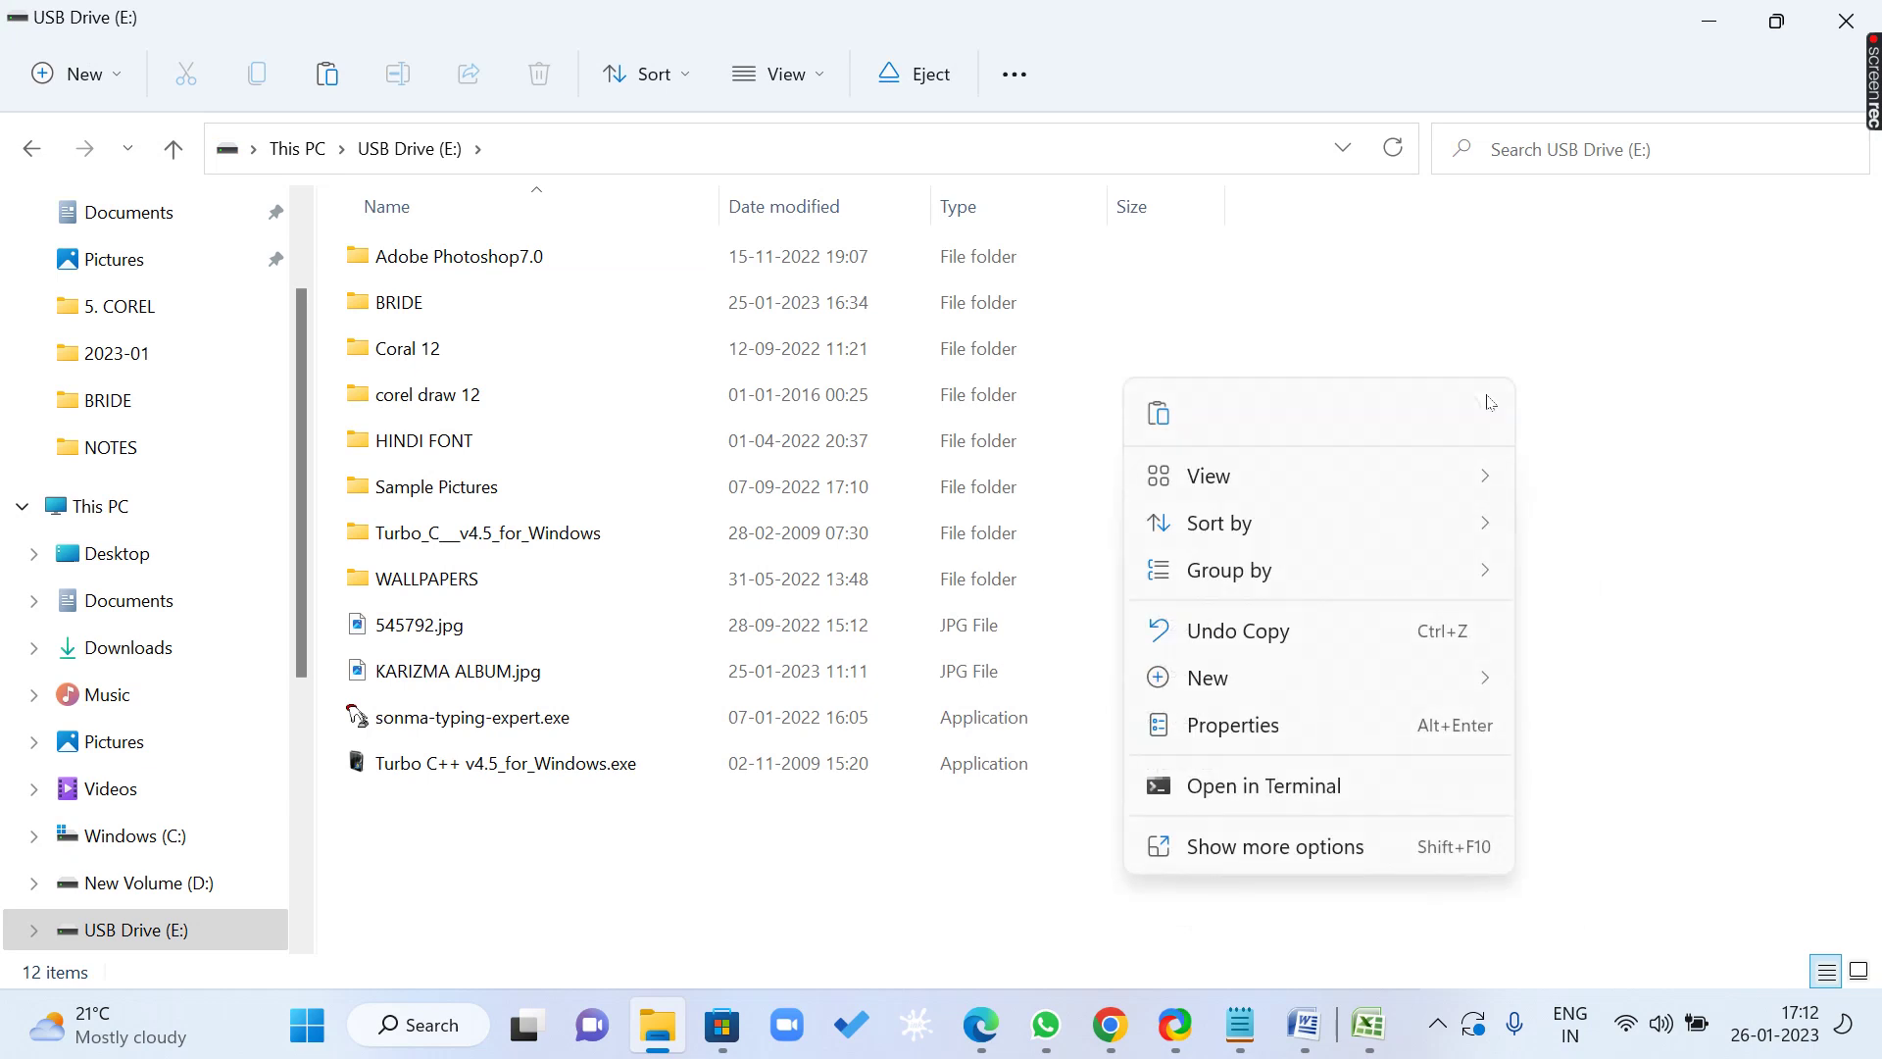
{"action": "left_click", "coordinate": [1158, 413]}
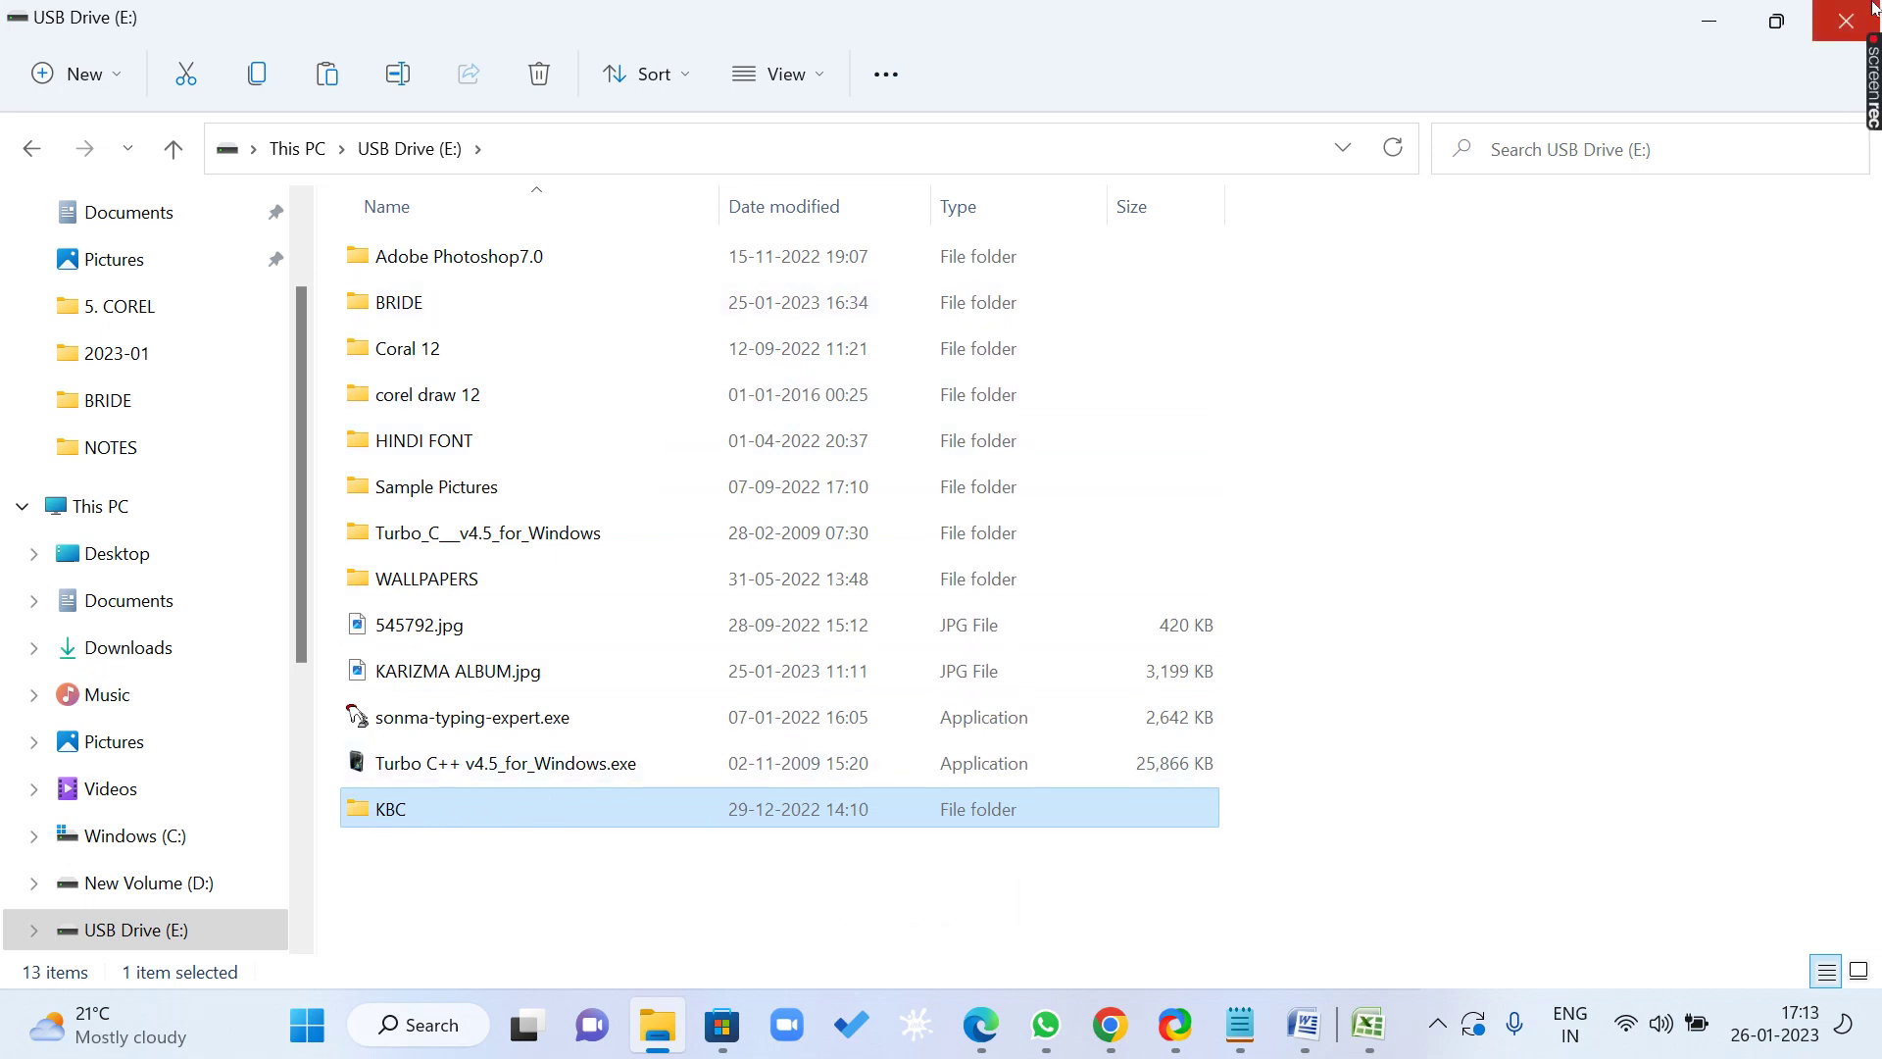
{"action": "left_click", "coordinate": [1846, 19]}
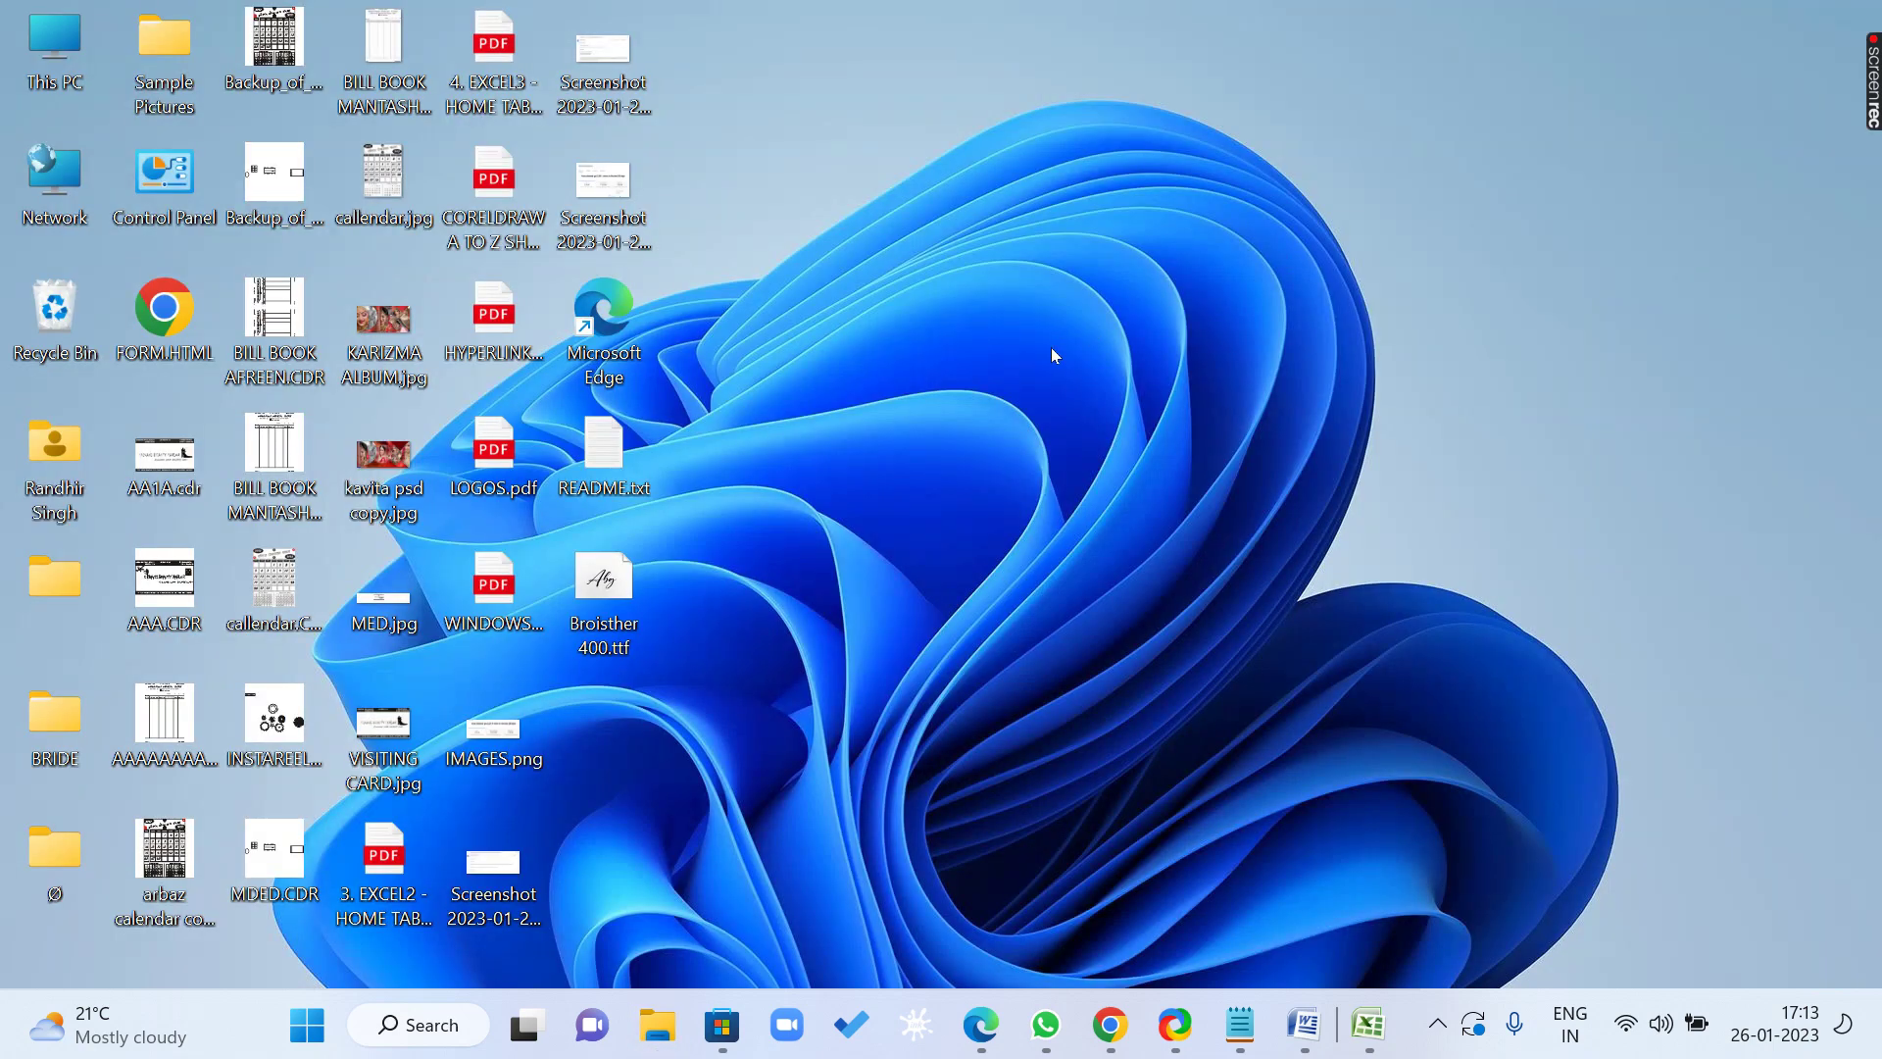